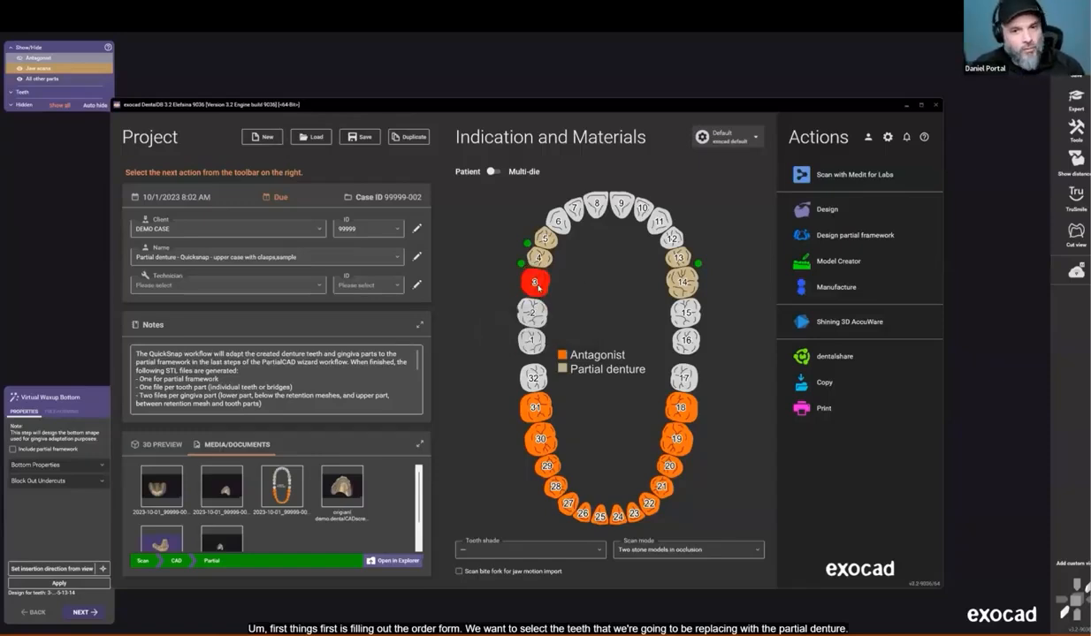
Step: Review the partial denture indication, material and parameters of tooth 3, and return to the jaw scan in the design
click(534, 281)
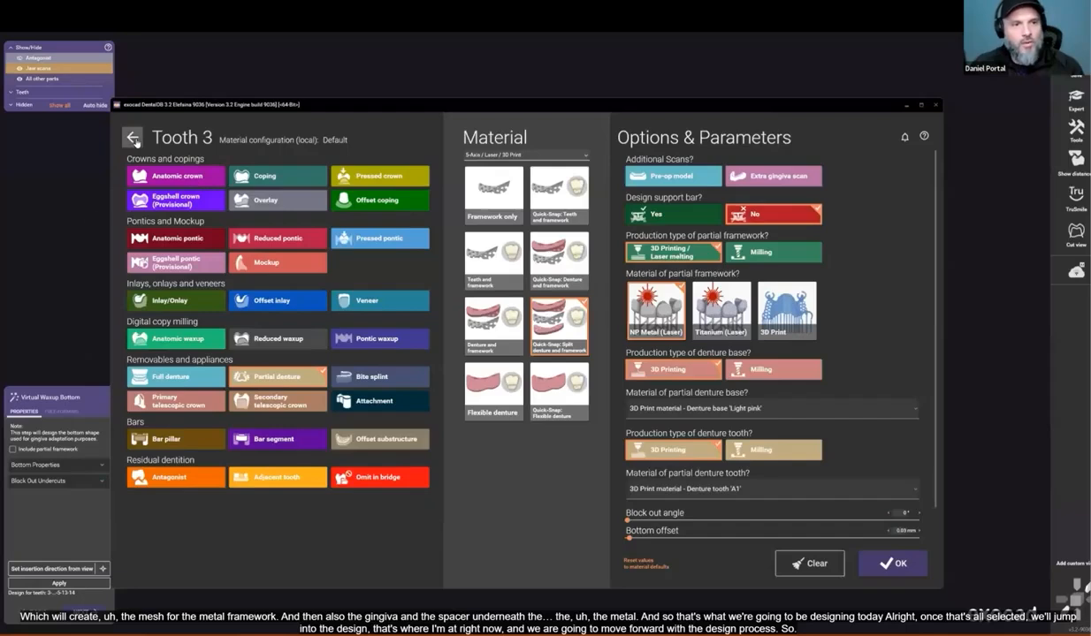
click(77, 251)
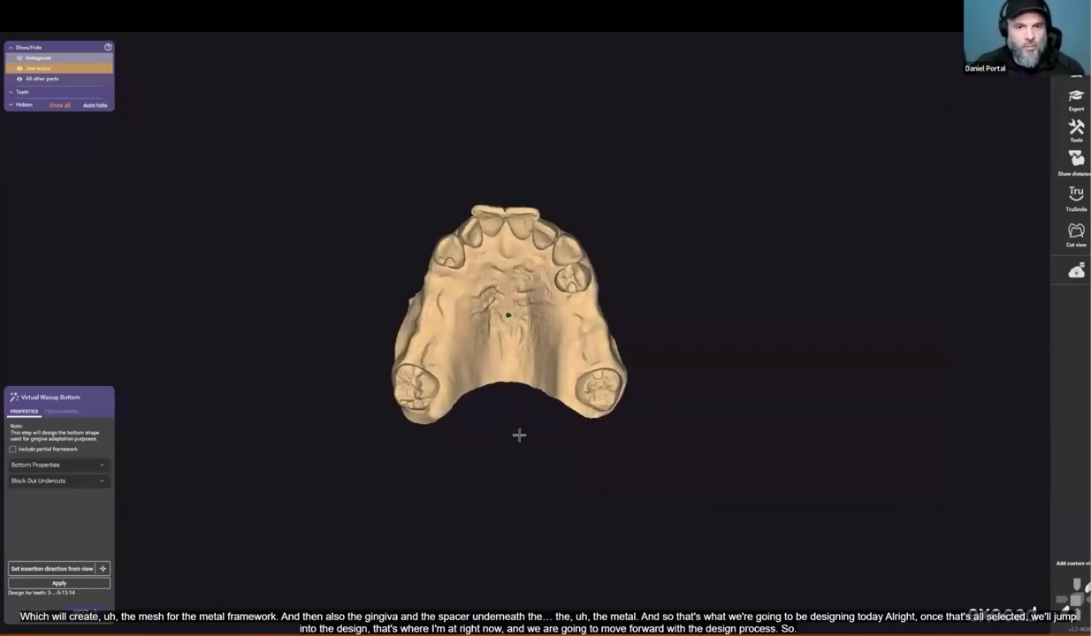
scroll(519, 435, up, 2)
scroll(502, 263, up, 2)
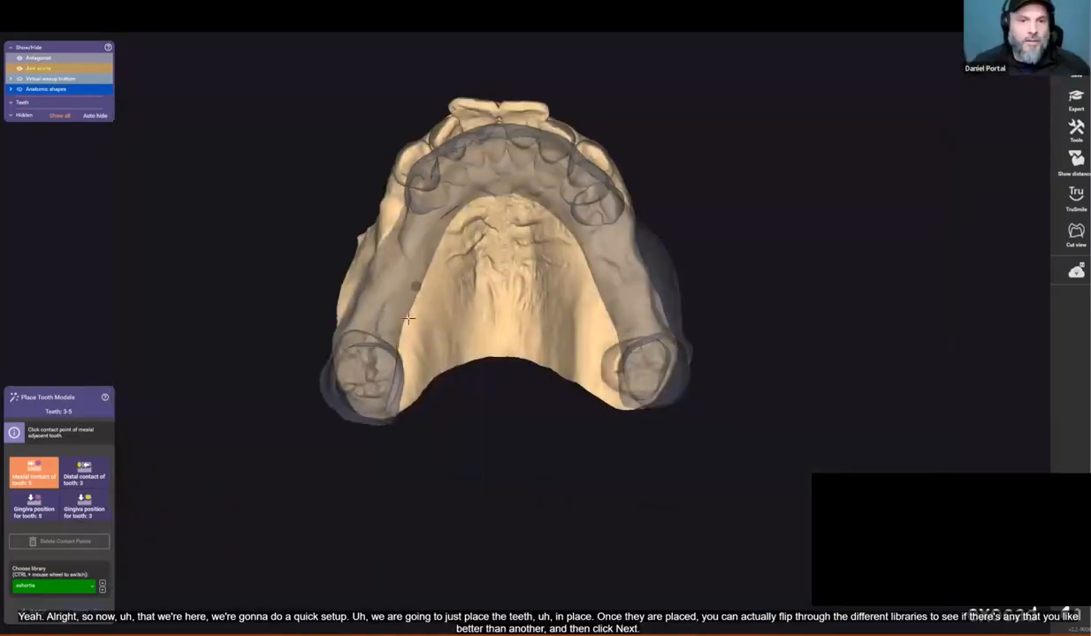
Step: Place the tooth models for teeth 3-5 by marking the mesial contact of tooth 5 and the distal contact of tooth 3
right_drag(395, 310, 419, 363)
scroll(378, 237, up, 3)
click(370, 251)
click(517, 510)
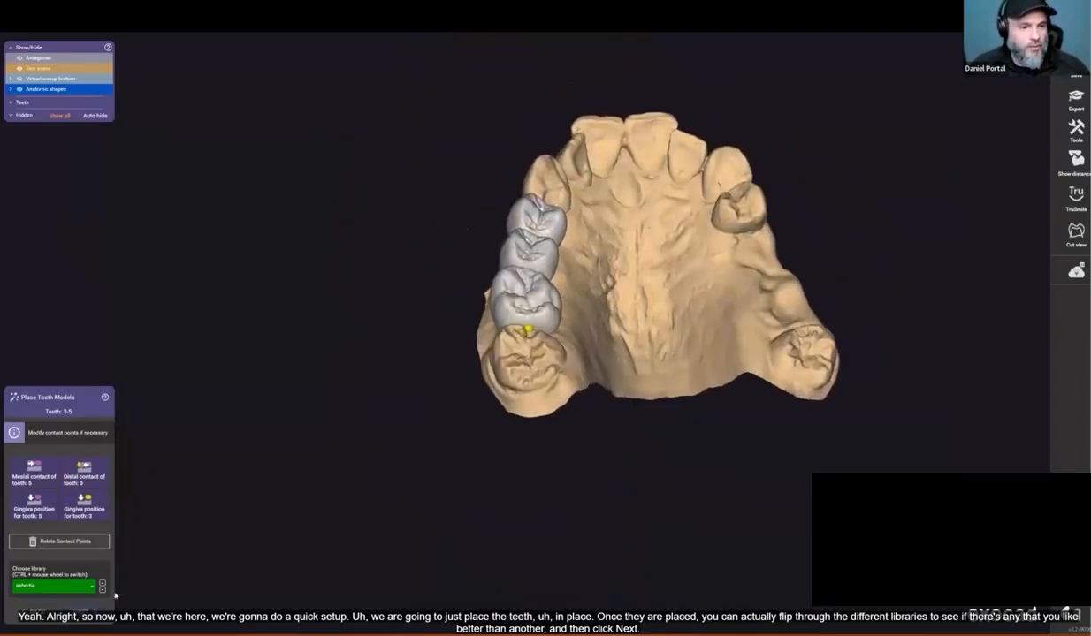
Step: Browse the tooth libraries for teeth 3-5, choose the "alternative" library and continue to teeth 13-14
click(103, 589)
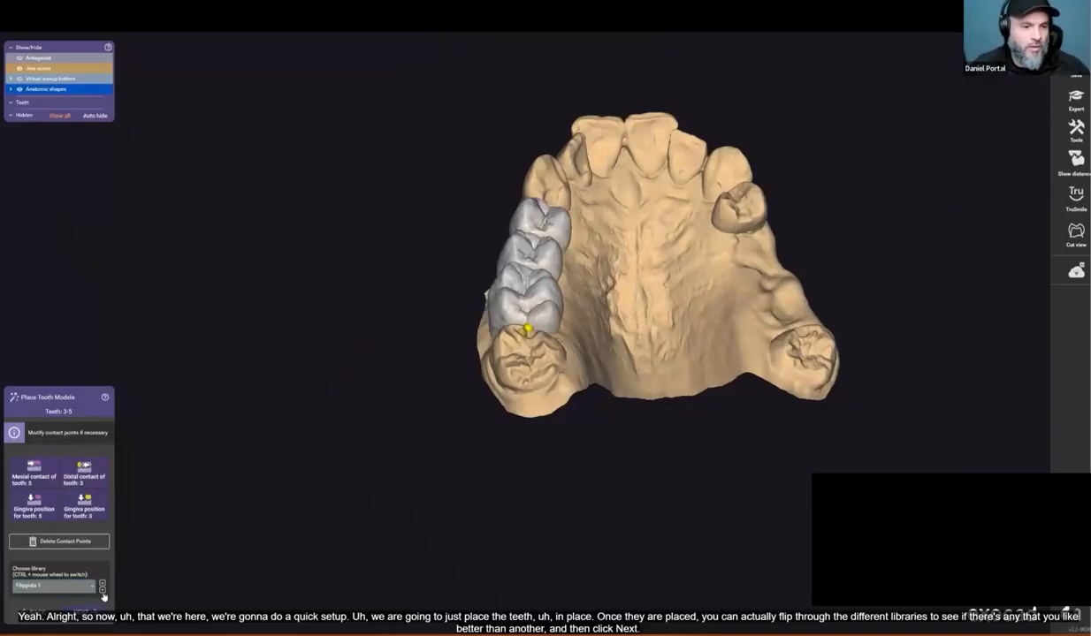
click(103, 593)
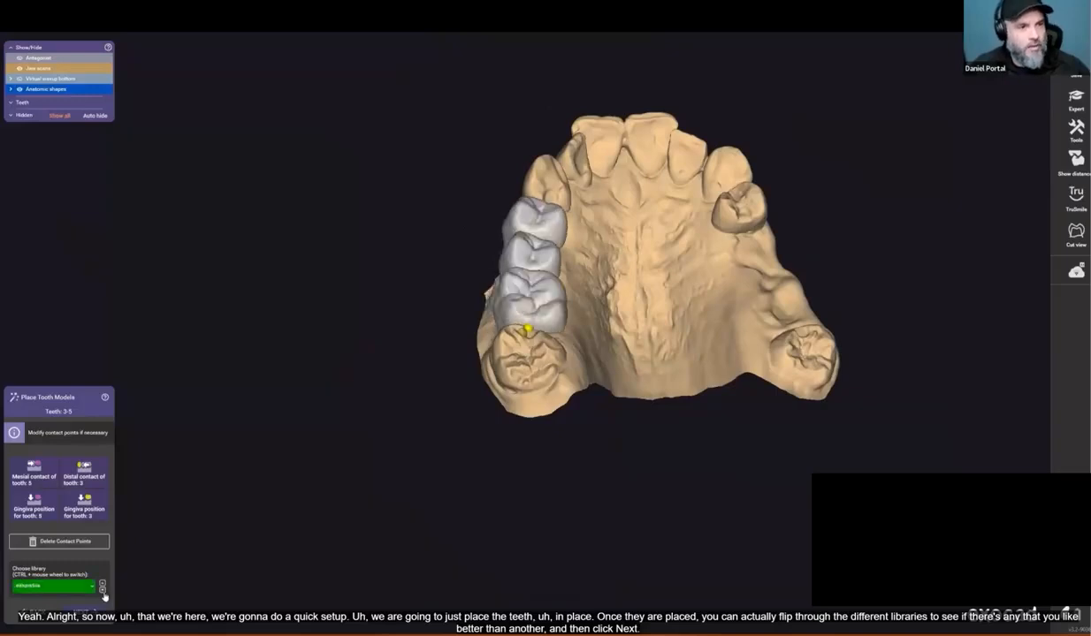
scroll(401, 488, down, 3)
right_drag(450, 490, 494, 466)
key(Return)
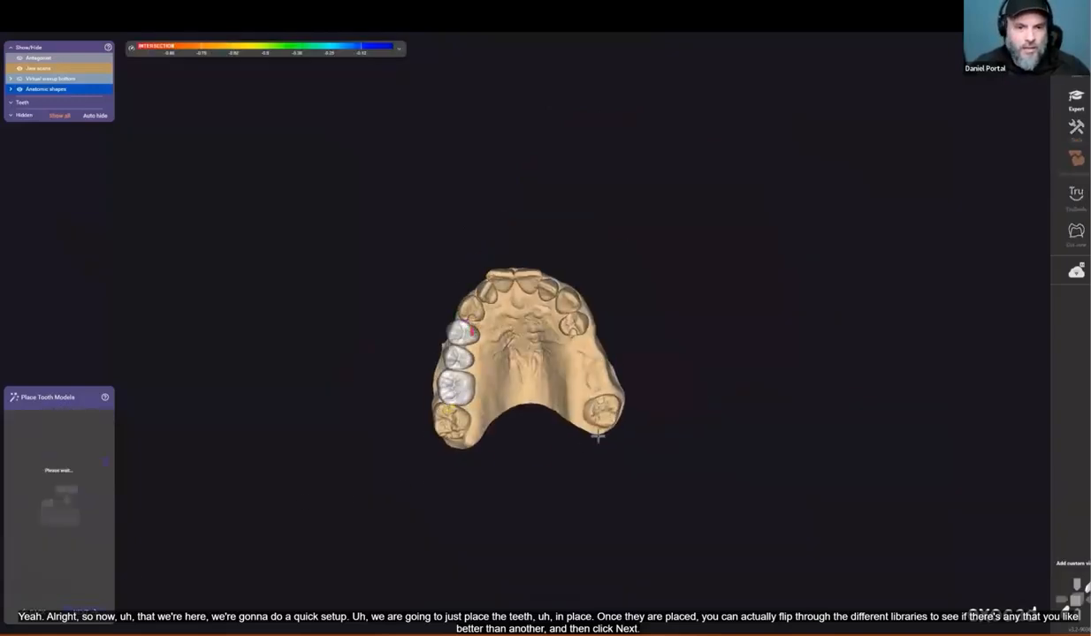
Step: Place the tooth models for teeth 13-14 by marking their mesial and distal contact points on the adjacent teeth
scroll(630, 297, up, 3)
right_drag(546, 372, 536, 357)
scroll(528, 340, up, 3)
click(502, 343)
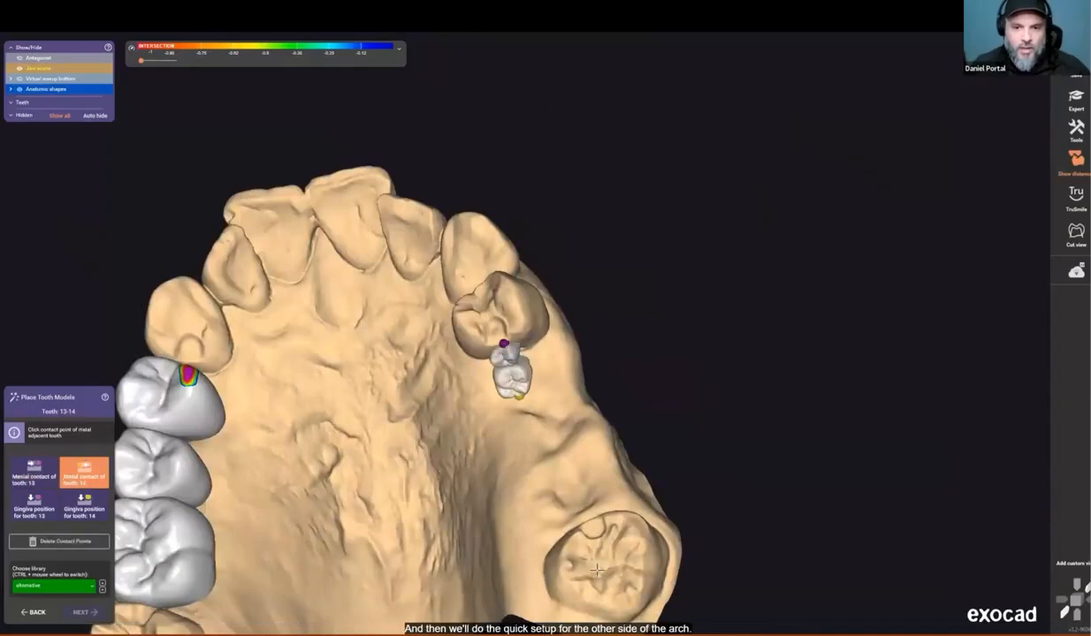
click(592, 528)
right_drag(593, 530, 555, 473)
scroll(589, 525, down, 4)
scroll(546, 549, down, 2)
scroll(555, 471, up, 3)
drag(531, 476, 566, 489)
scroll(650, 417, down, 3)
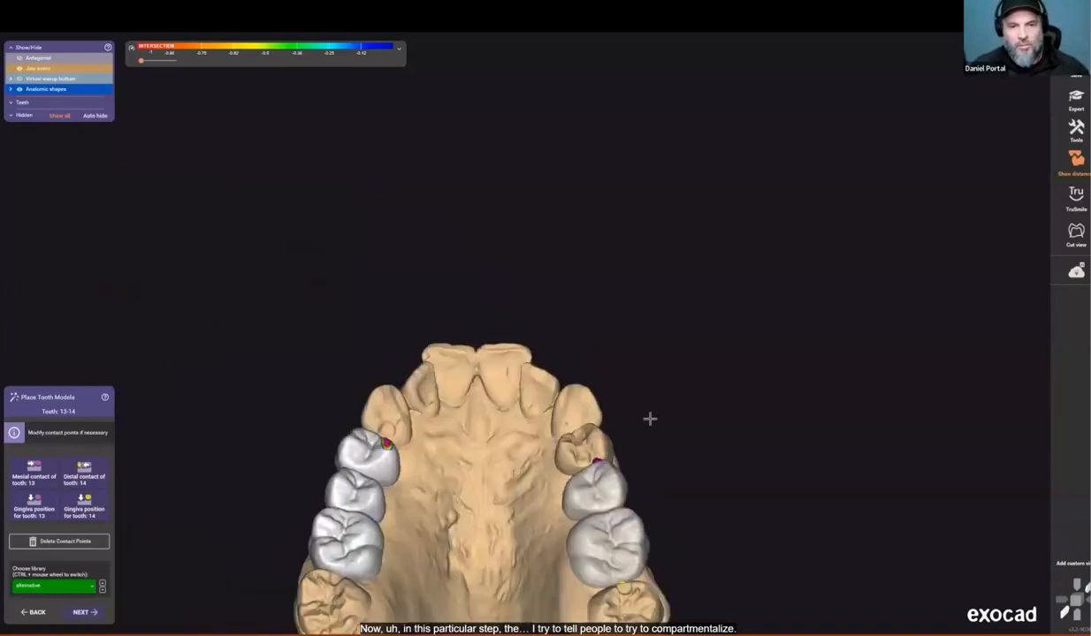
Step: Continue to the Tooth Placement stage and switch it to the advanced positioning mode
scroll(634, 422, down, 2)
right_drag(633, 421, 634, 419)
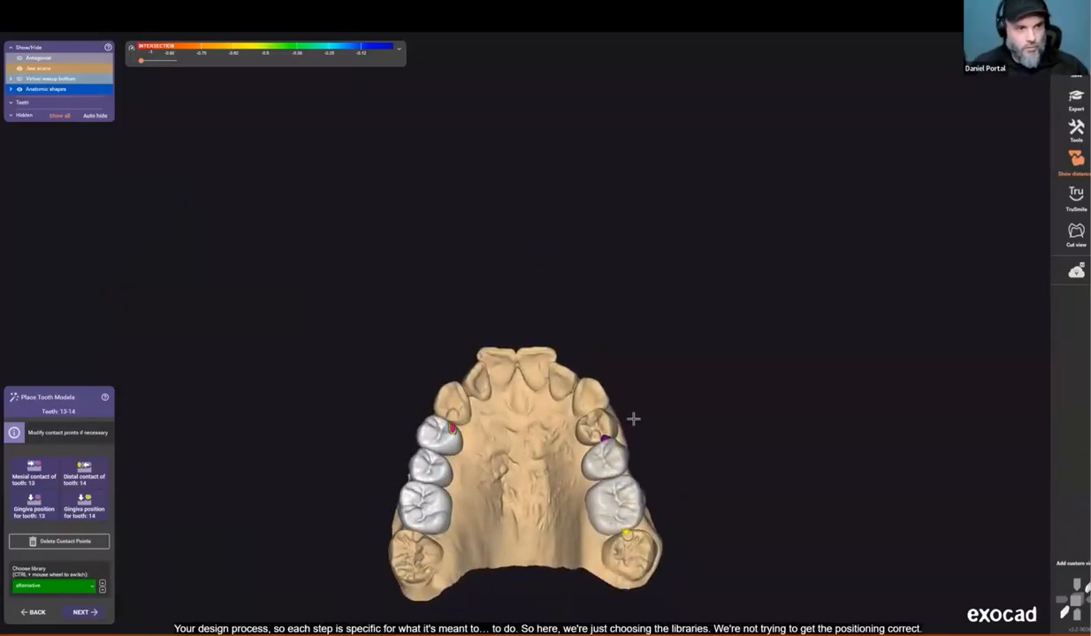
right_drag(555, 465, 473, 516)
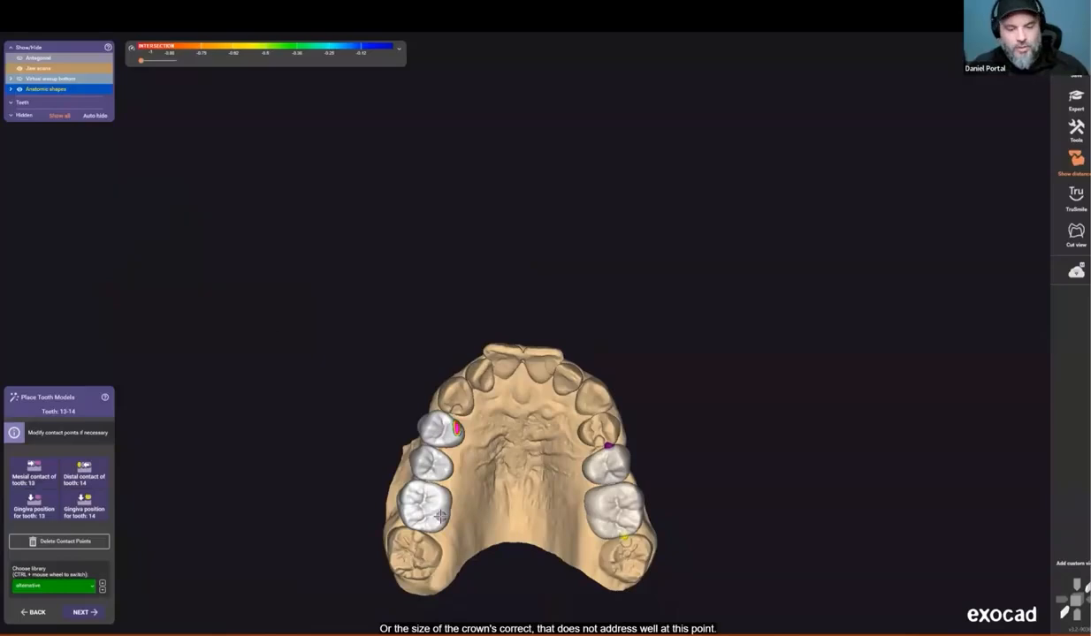
right_drag(440, 516, 605, 525)
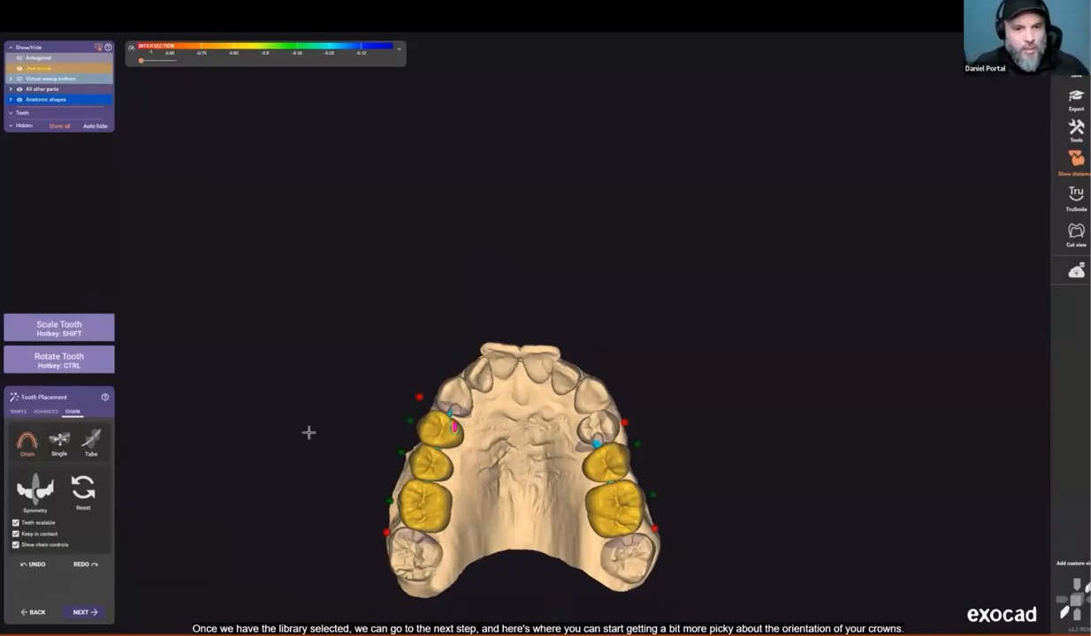
right_drag(421, 412, 458, 403)
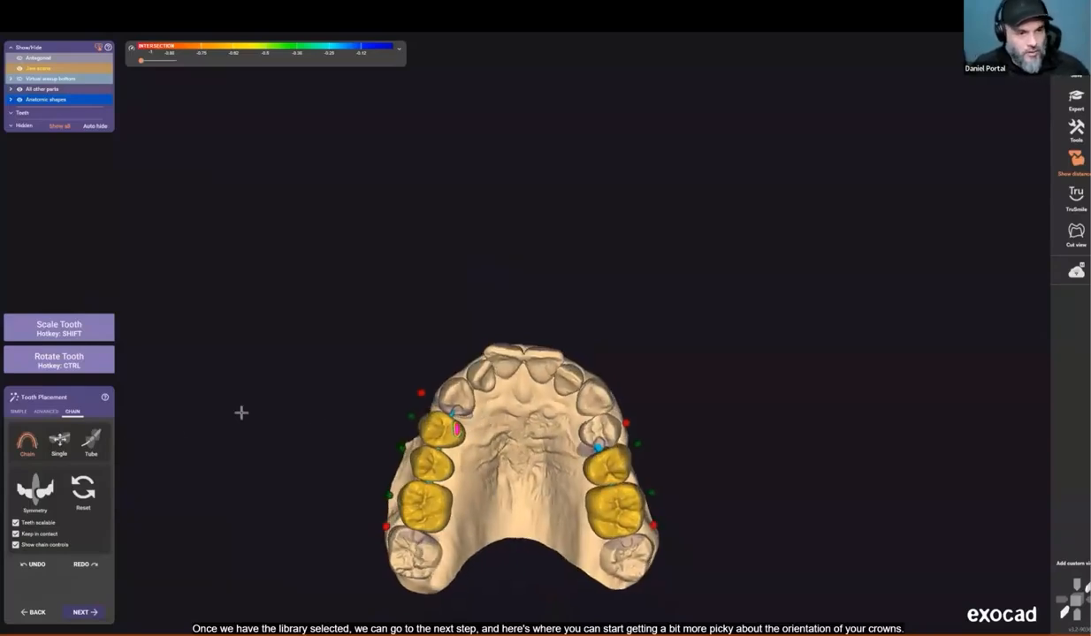
scroll(782, 428, up, 3)
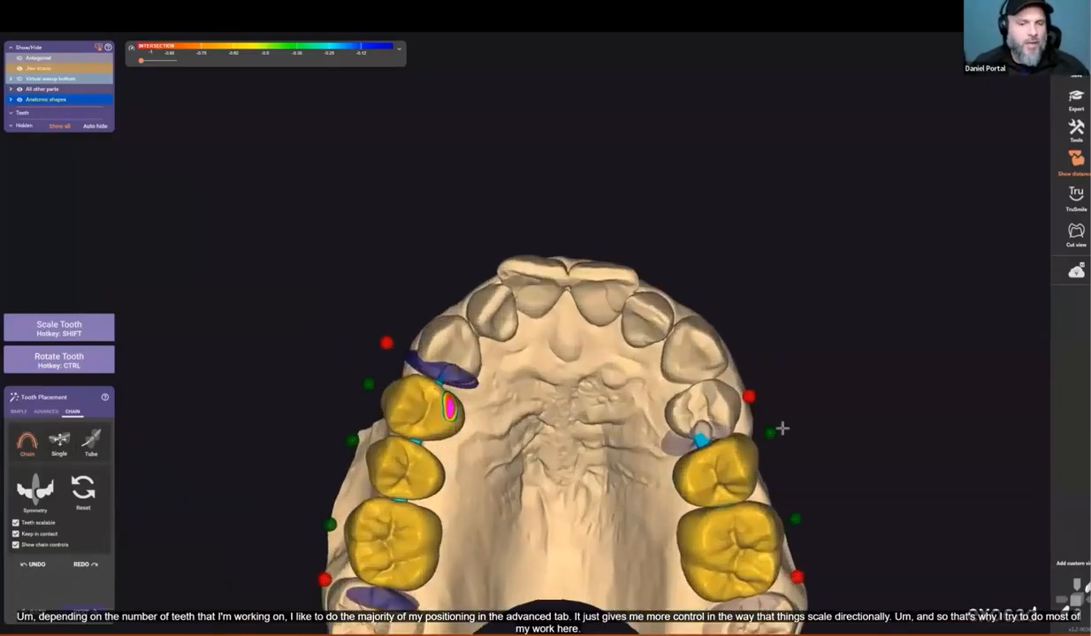
middle_drag(171, 433, 175, 394)
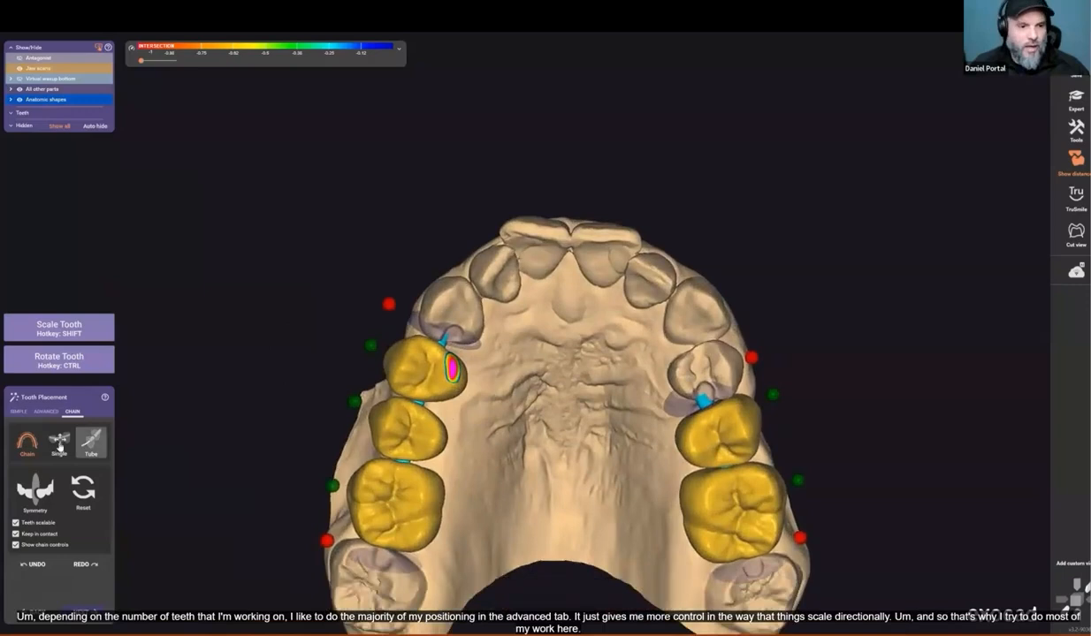
click(46, 410)
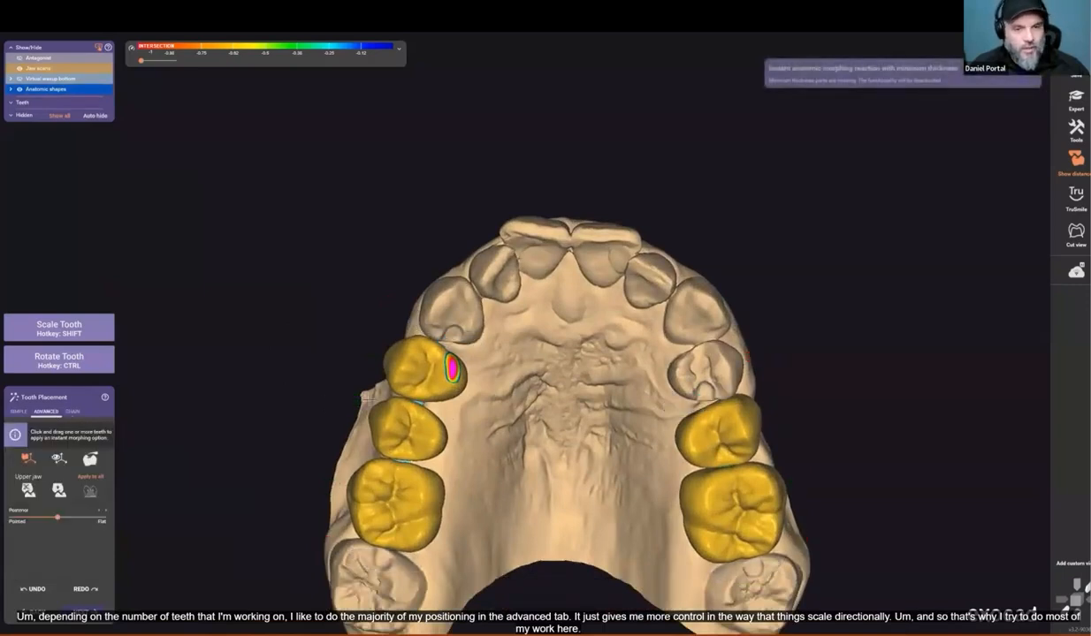
Step: Reposition teeth 5 and 4 along the arch and rescale tooth 3 from the occlusal view
scroll(452, 372, up, 3)
drag(428, 366, 412, 388)
drag(403, 494, 416, 485)
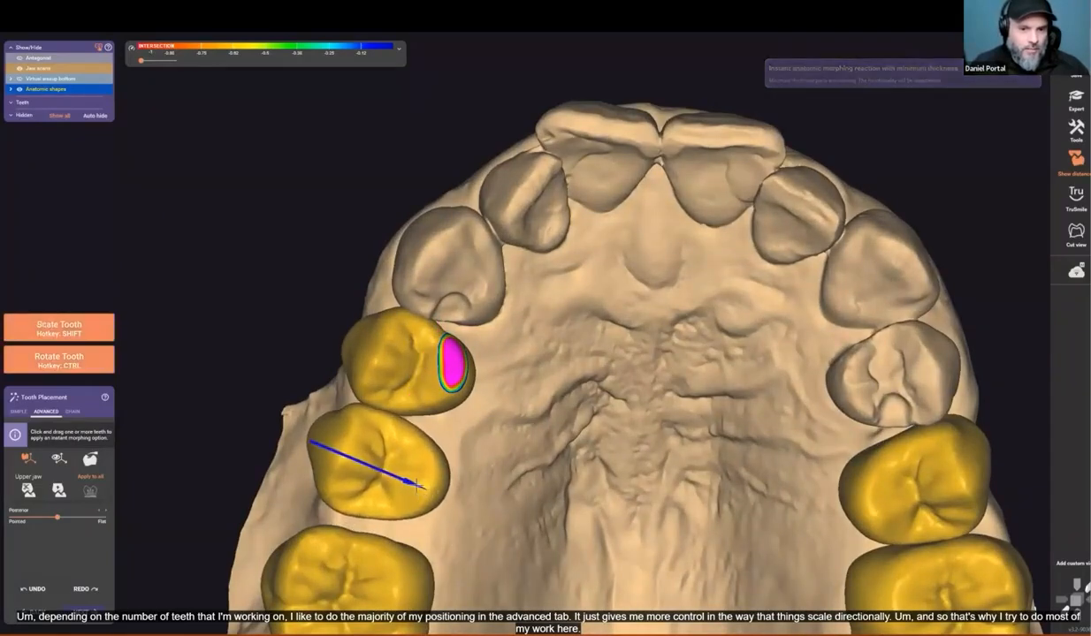
scroll(416, 485, down, 3)
scroll(420, 482, up, 3)
shift+drag(348, 565, 372, 493)
scroll(371, 493, down, 1)
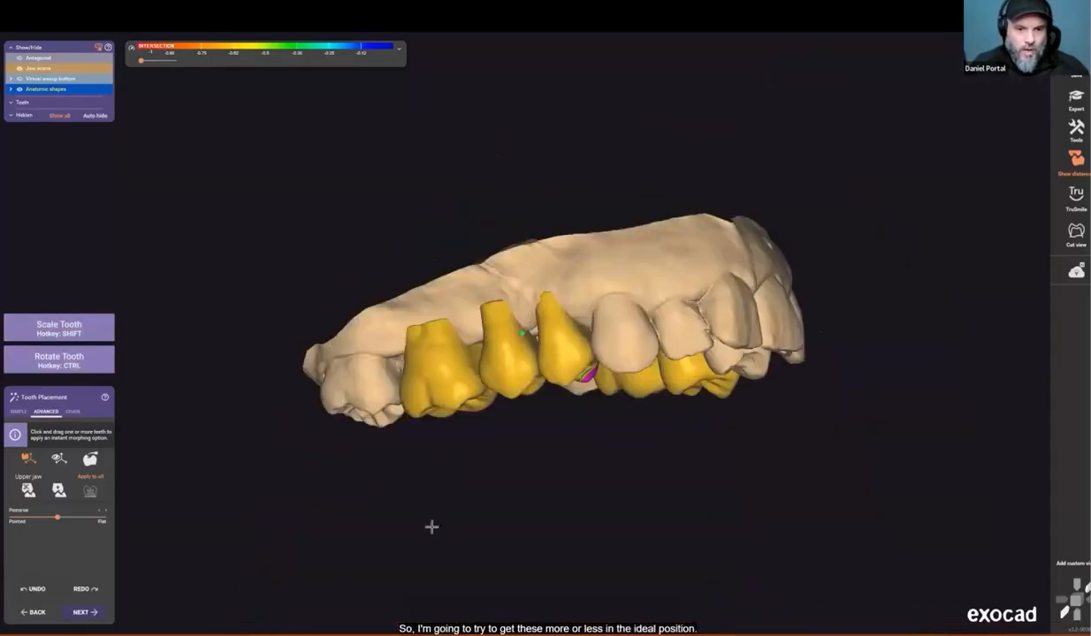
Step: Adjust the position of the replacement teeth 3-5 from the side view and compare them with the opposing jaw
right_drag(431, 526, 477, 424)
scroll(478, 425, up, 3)
drag(518, 362, 516, 374)
scroll(515, 374, down, 3)
mouse_move(515, 374)
right_down()
mouse_move(469, 373)
mouse_move(424, 354)
mouse_move(478, 389)
mouse_move(518, 376)
right_up()
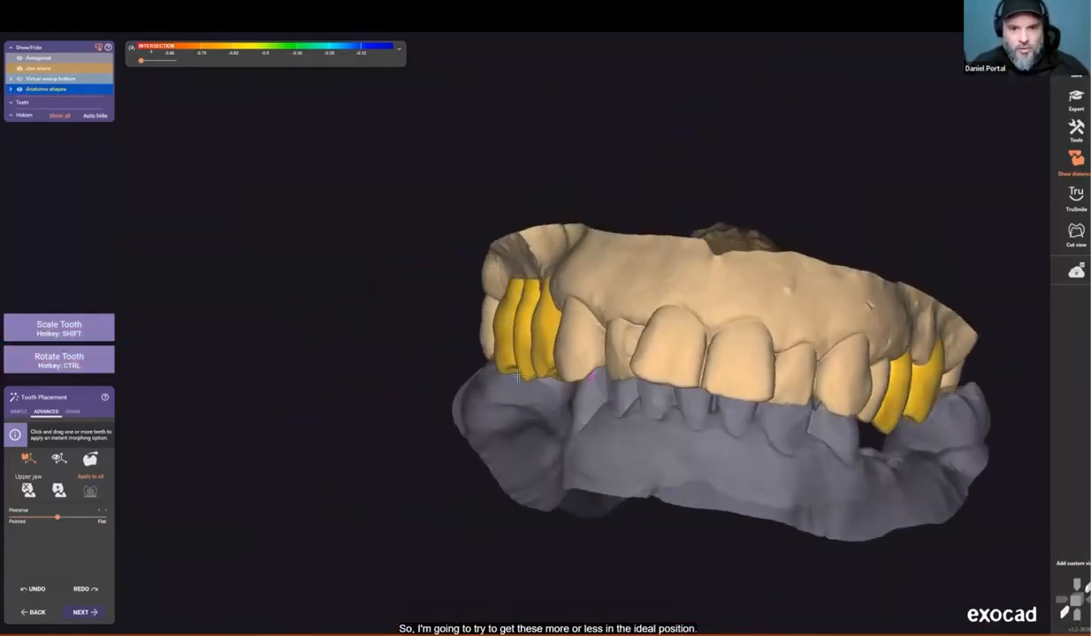
Step: Rotate teeth 13 and 14 from the buccal and occlusal sides to align them with the neighbouring teeth
scroll(517, 376, up, 3)
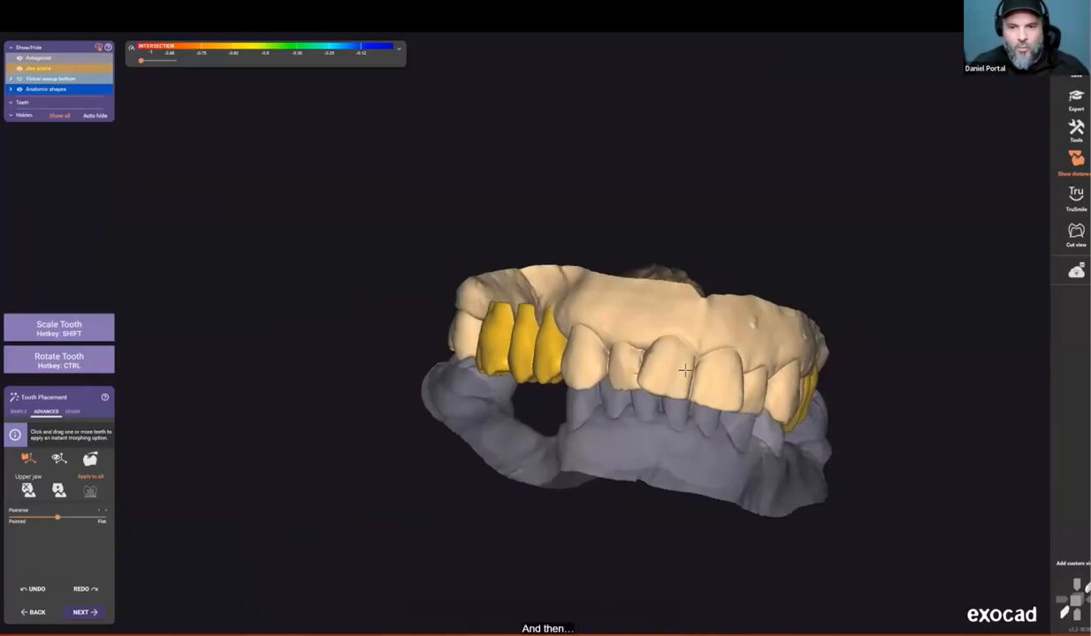
right_drag(621, 357, 707, 336)
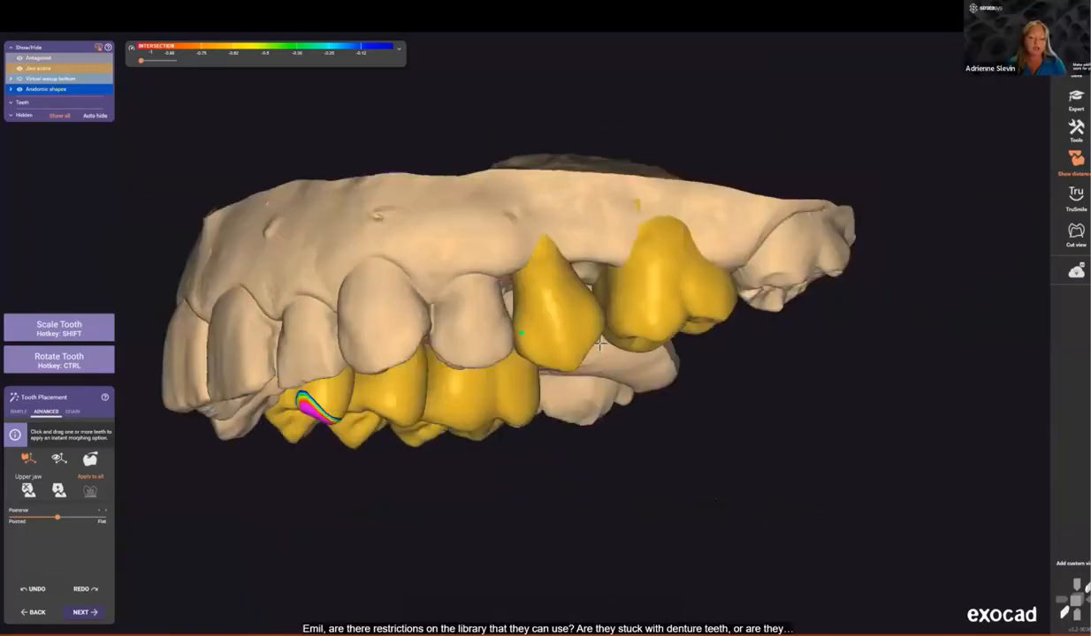
scroll(552, 301, up, 3)
ctrl+drag(570, 305, 538, 275)
right_drag(538, 275, 549, 574)
ctrl+drag(574, 521, 556, 509)
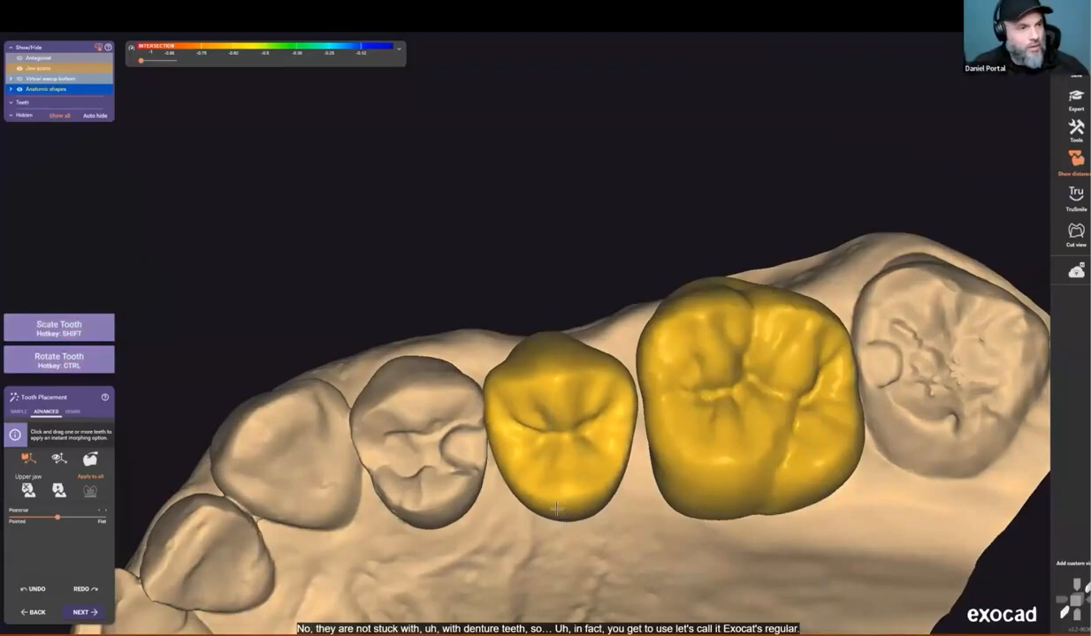
ctrl+drag(773, 428, 648, 409)
scroll(647, 413, down, 2)
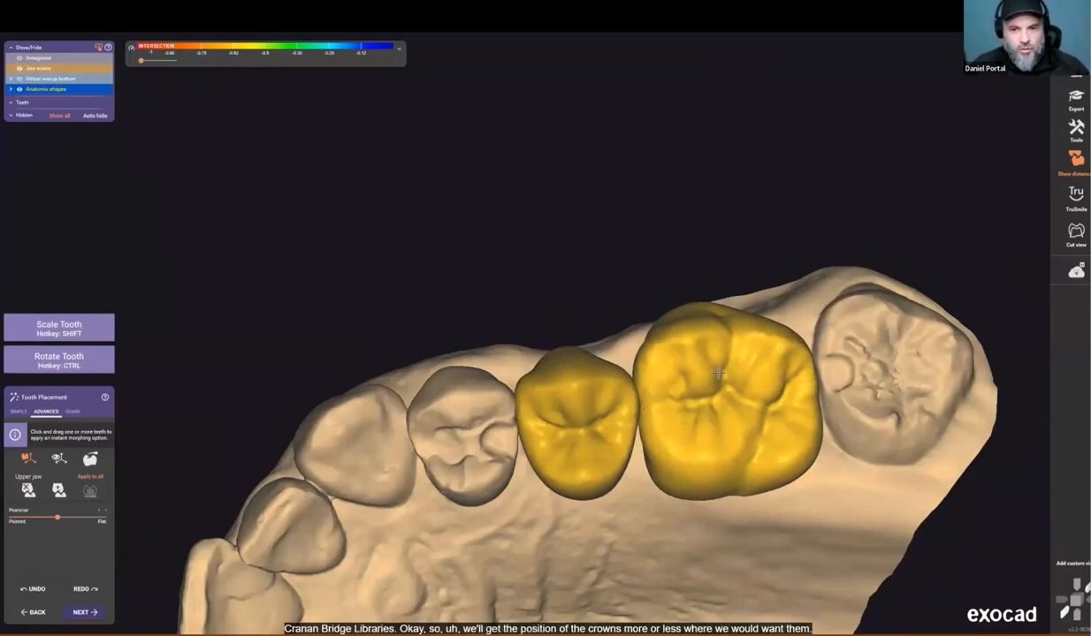
Step: Refine the scale and rotation of teeth 13 and 14 from the buccal side against the antagonist
middle_drag(718, 373, 514, 329)
right_drag(354, 353, 327, 301)
scroll(477, 343, up, 2)
shift+drag(327, 300, 322, 276)
scroll(322, 275, down, 3)
right_drag(322, 276, 449, 377)
ctrl+drag(449, 376, 405, 389)
scroll(405, 394, down, 2)
right_drag(405, 393, 420, 357)
scroll(419, 357, up, 2)
key(ctrl)
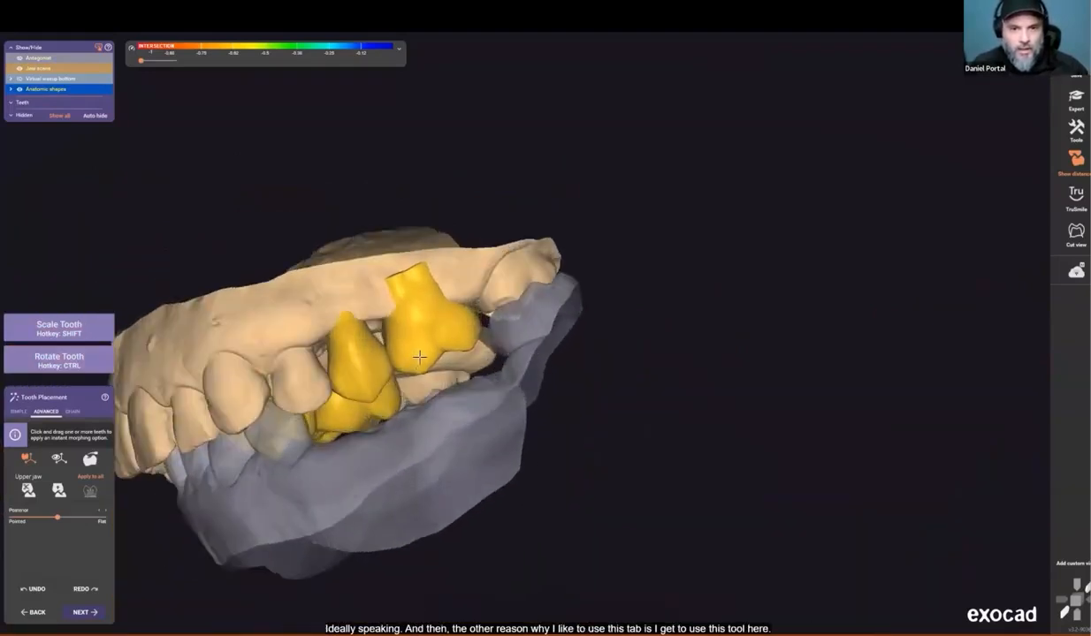
Step: Flatten the cusps of all placed teeth by setting the posterior morphology close to Flat, and continue to Free-Forming
right_drag(393, 415, 348, 411)
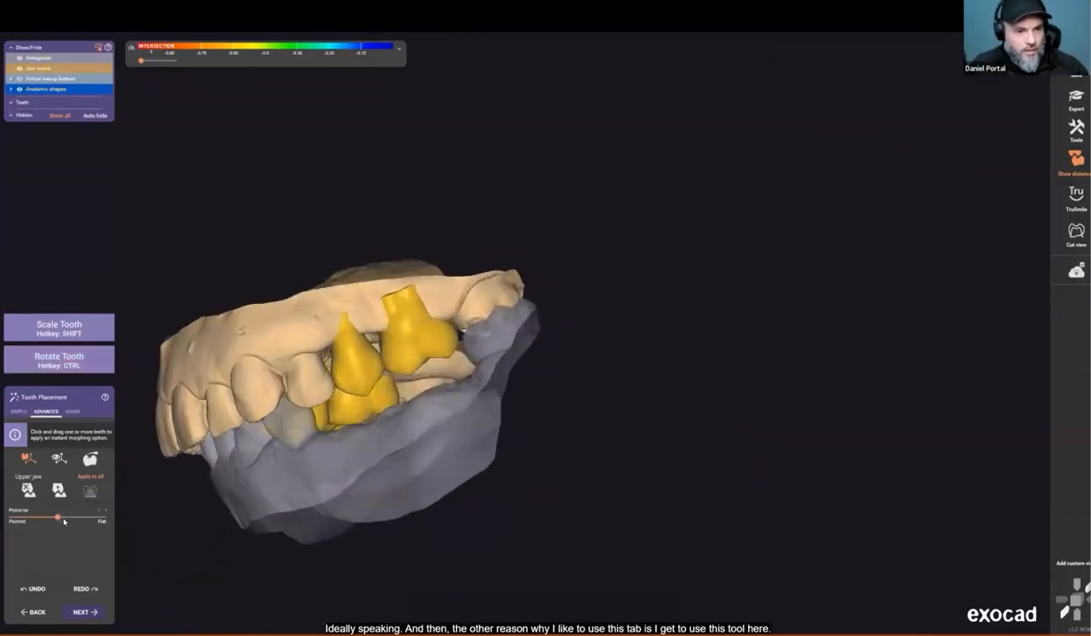
drag(90, 519, 95, 496)
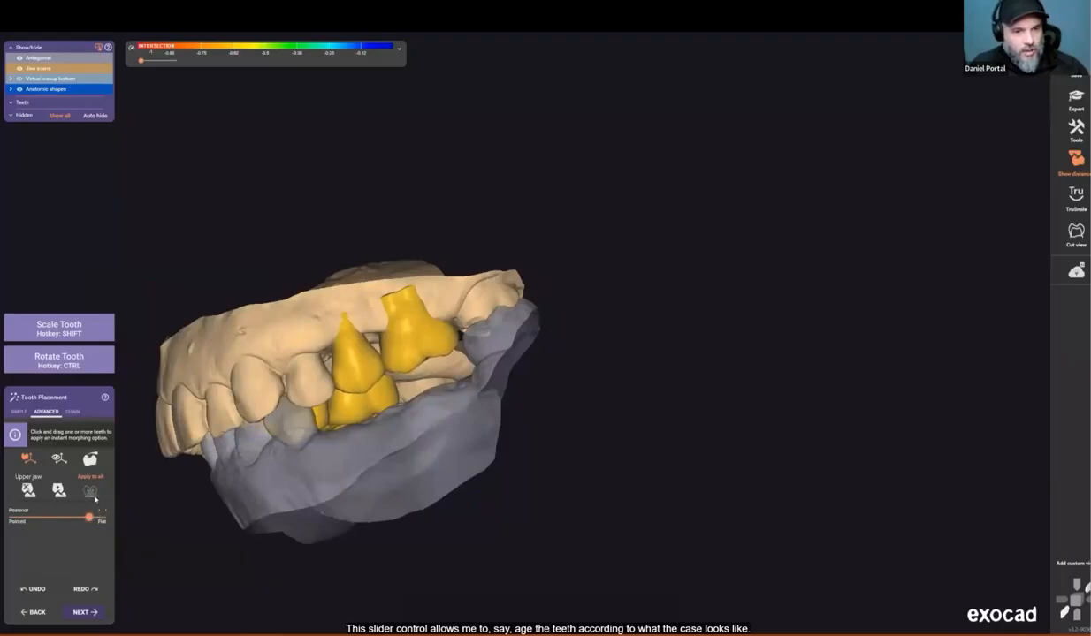
right_drag(346, 415, 350, 413)
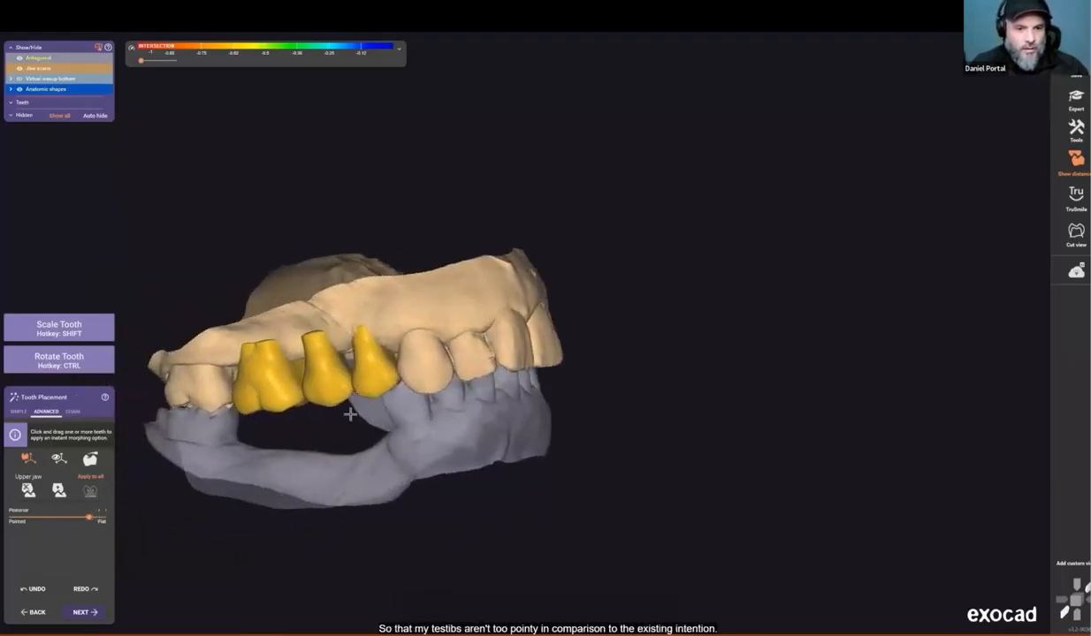
scroll(351, 413, up, 2)
drag(95, 520, 96, 517)
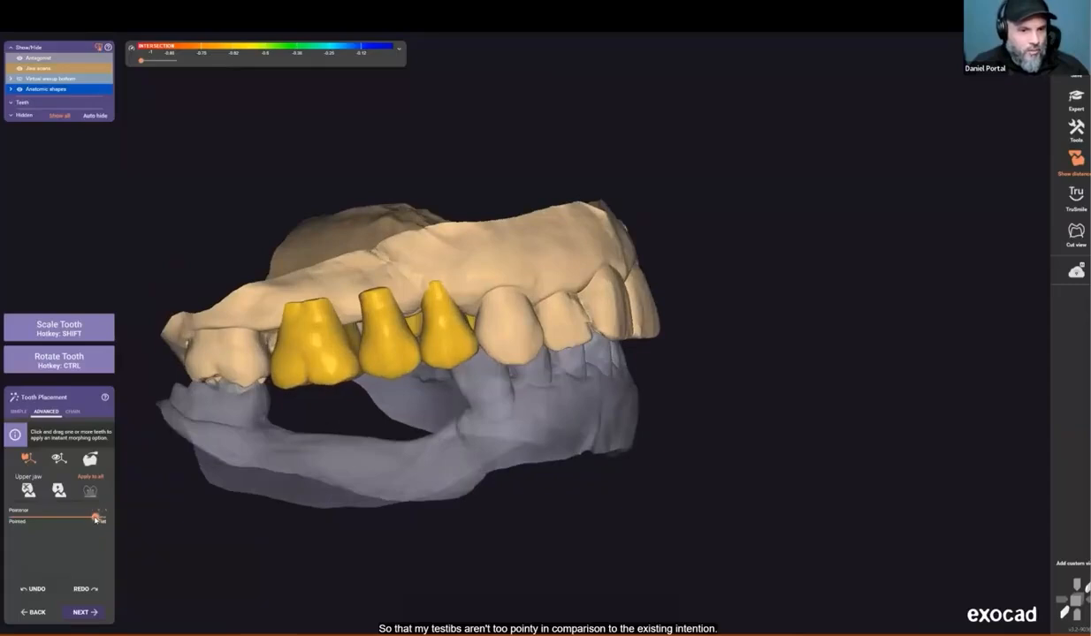
scroll(352, 474, down, 2)
scroll(351, 474, down, 2)
right_drag(395, 466, 291, 476)
key(ctrl)
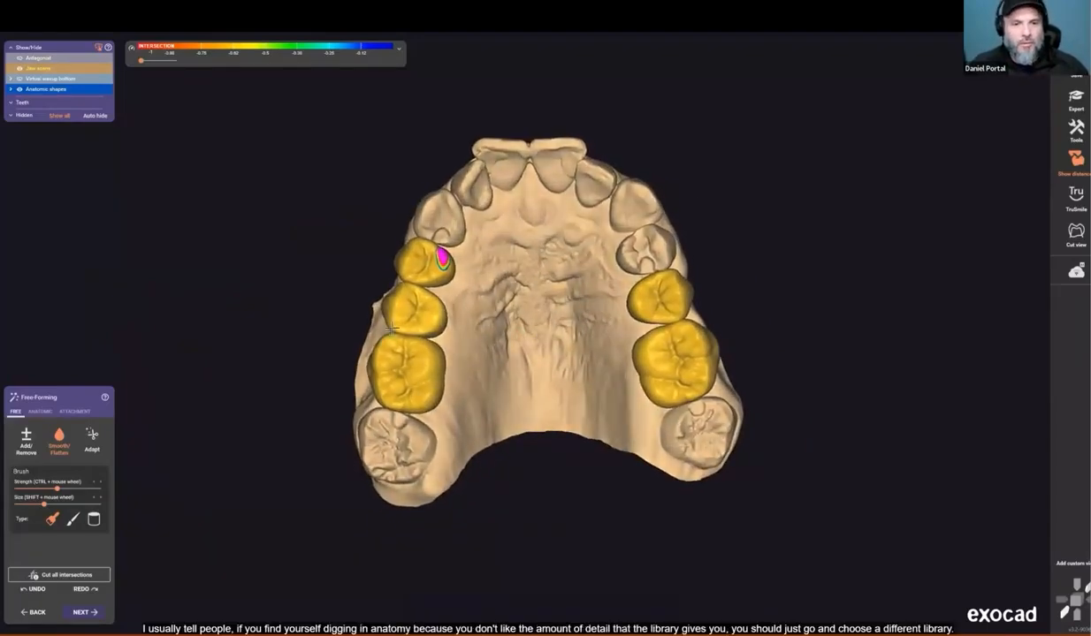
Step: Set free-forming to Add/Remove with the smallest brush size and a higher strength for detailing the fissures of teeth 4 and 3
scroll(422, 280, up, 5)
scroll(411, 272, up, 4)
shift+scroll(378, 255, down, 3)
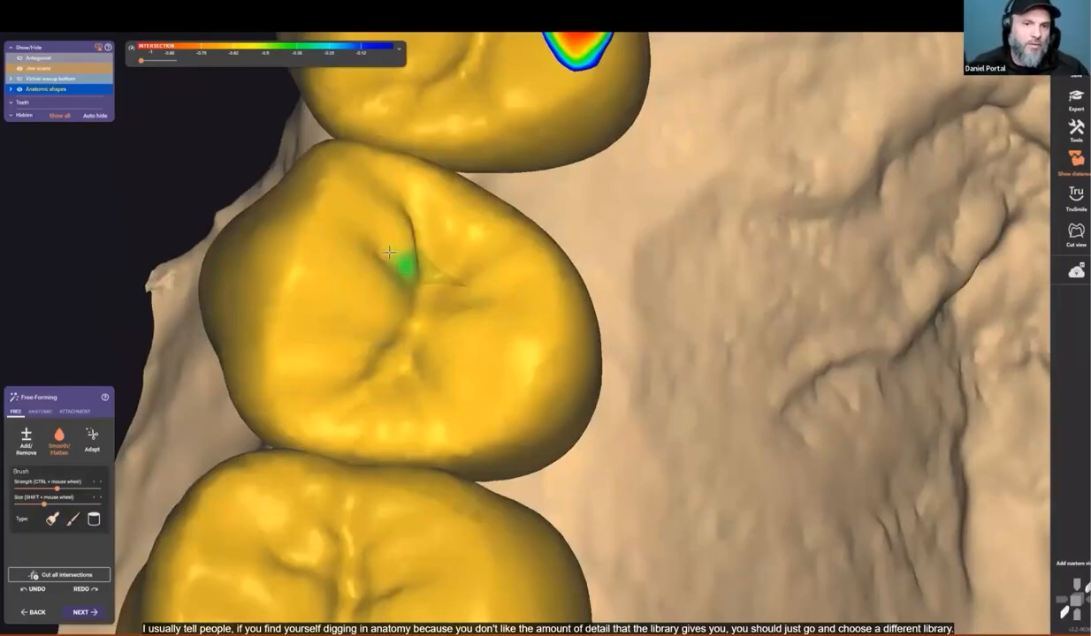
key(1)
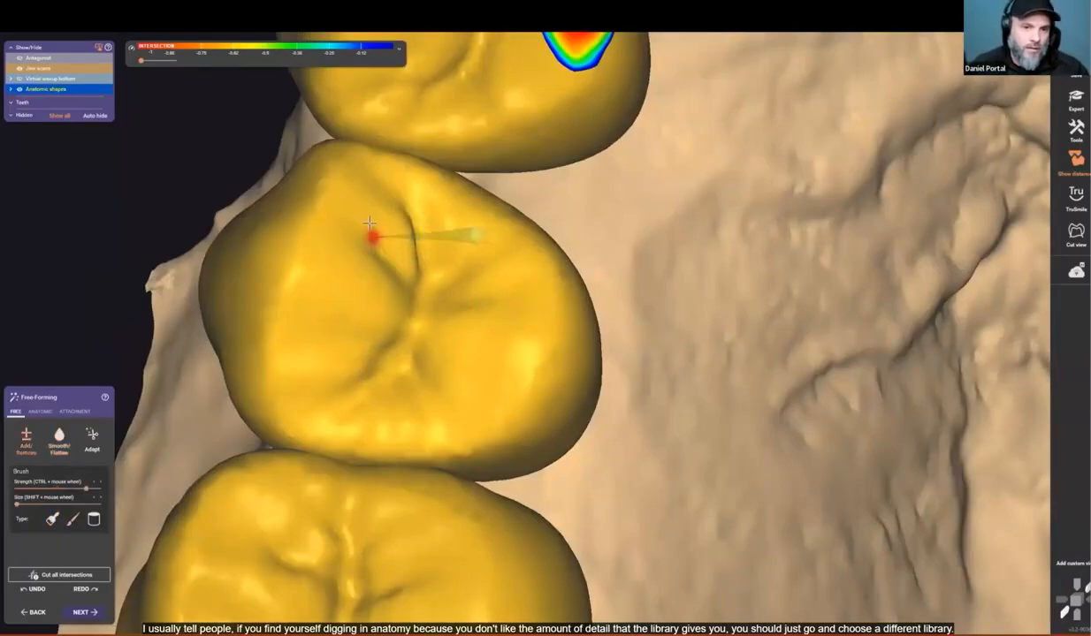
scroll(452, 326, down, 3)
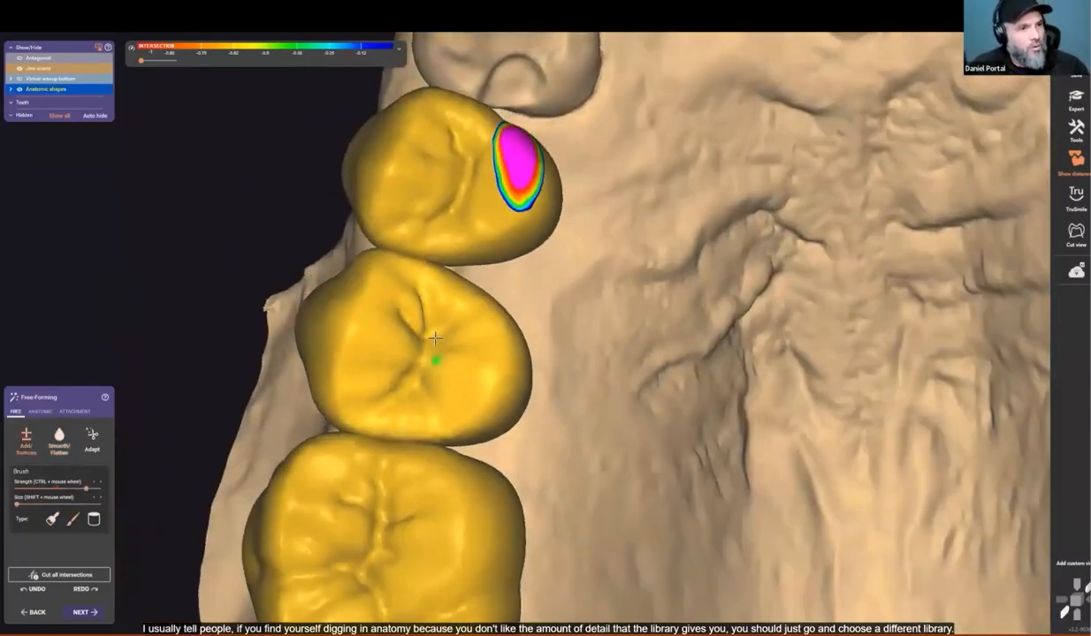
scroll(491, 381, down, 4)
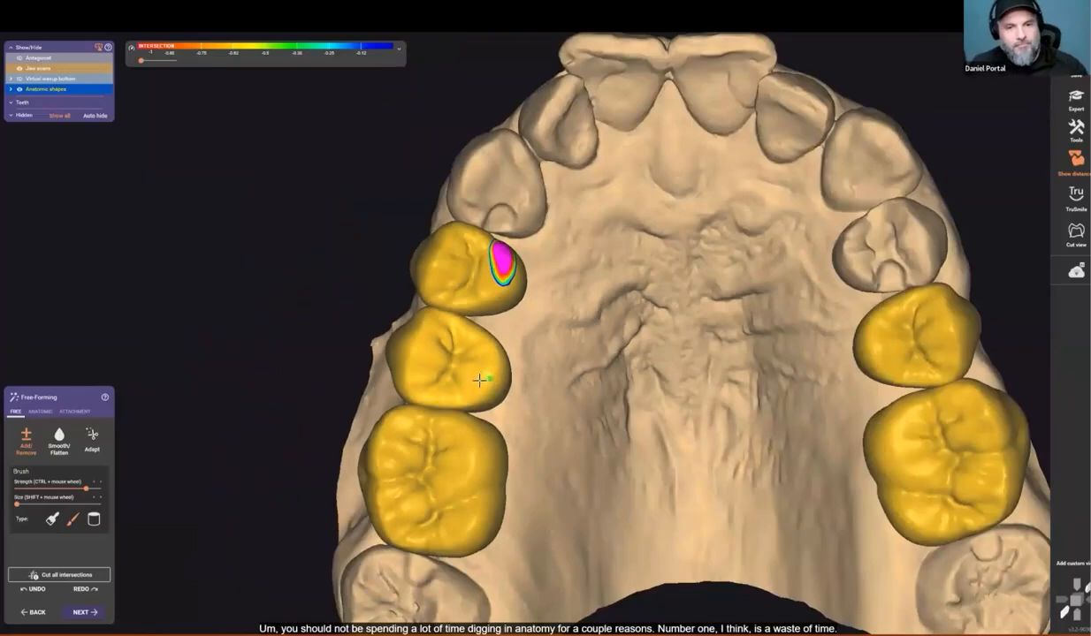
right_drag(479, 380, 479, 389)
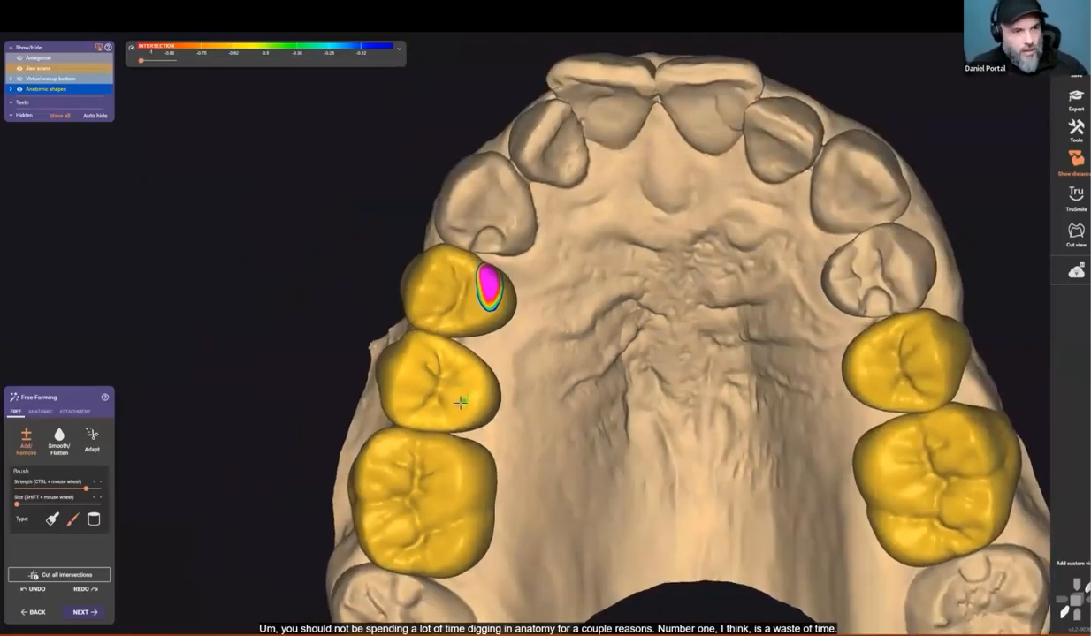
scroll(435, 389, up, 4)
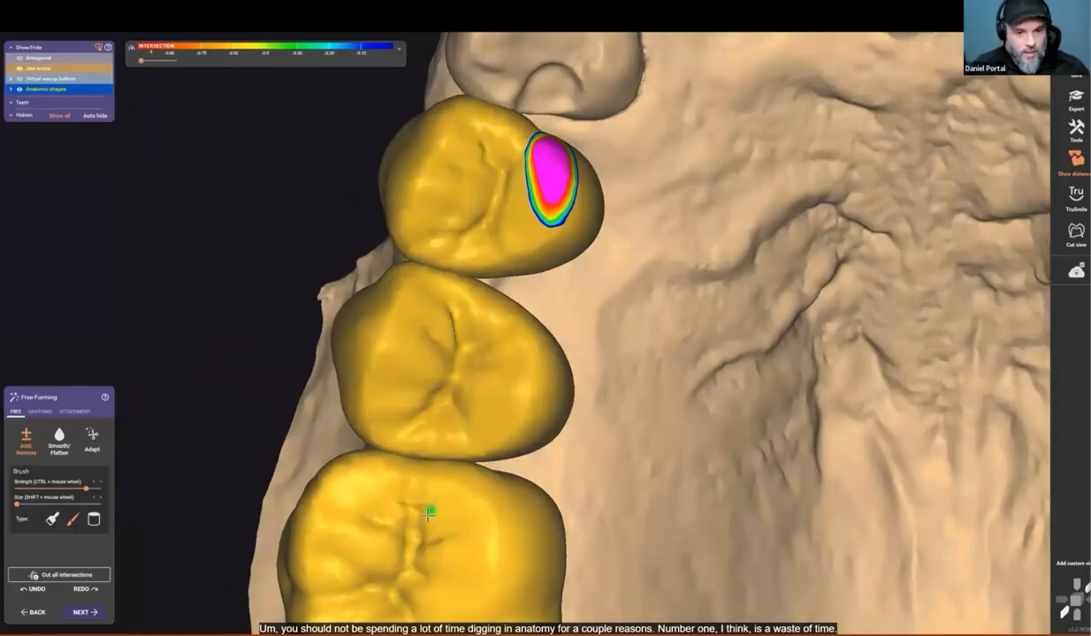
Step: Smooth and free-form the occlusal fissures of tooth 3 with the Add/Remove brush at high strength and small size
middle_click(427, 514)
scroll(430, 455, up, 3)
mouse_move(500, 300)
shift+mouse_down()
mouse_move(490, 275)
mouse_move(507, 284)
mouse_move(473, 278)
mouse_move(514, 308)
shift+mouse_up()
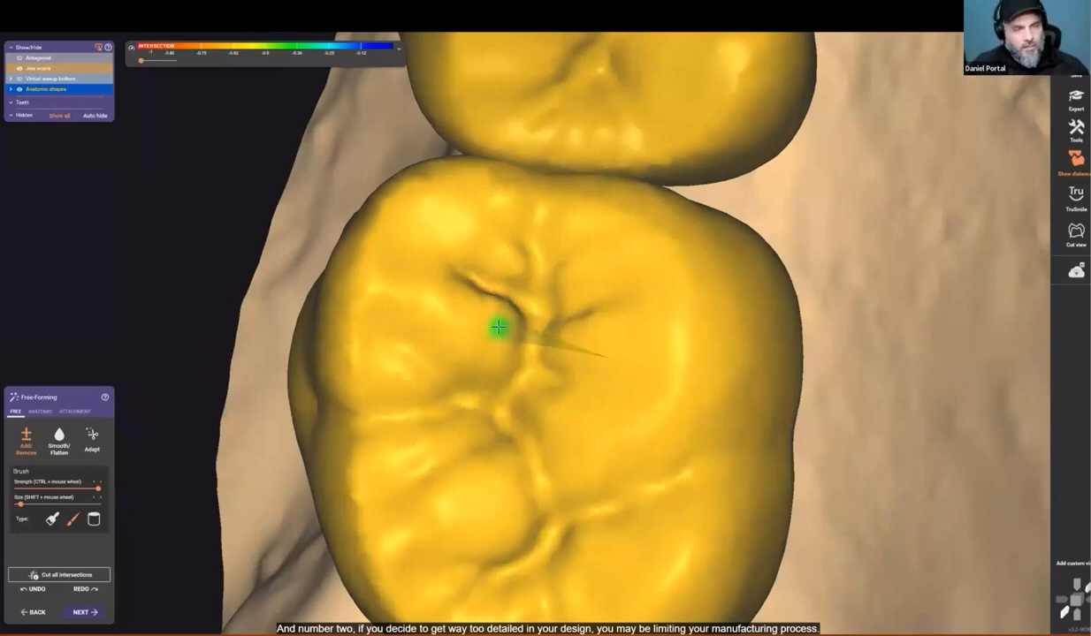
mouse_move(499, 324)
mouse_down()
mouse_move(504, 310)
mouse_move(501, 342)
mouse_up()
scroll(501, 342, down, 10)
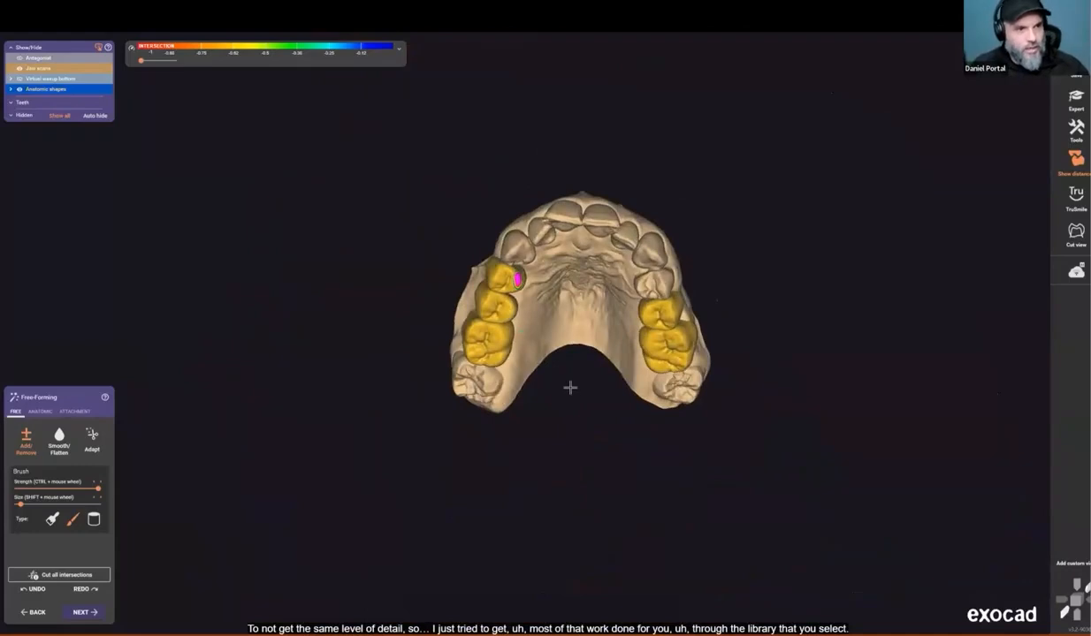
Step: Check the placed teeth on the whole arch, finish Free-Forming and continue to the Gingiva Base Design for teeth 3-5
mouse_move(563, 347)
right_down()
mouse_move(562, 328)
mouse_move(583, 340)
right_up()
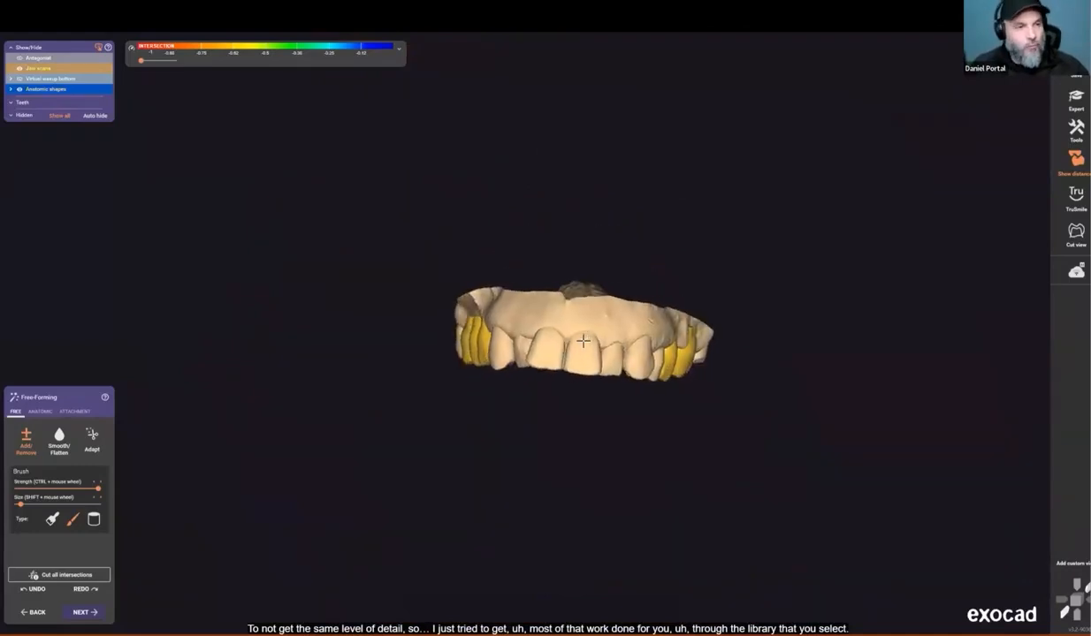
right_drag(526, 441, 531, 279)
key(Return)
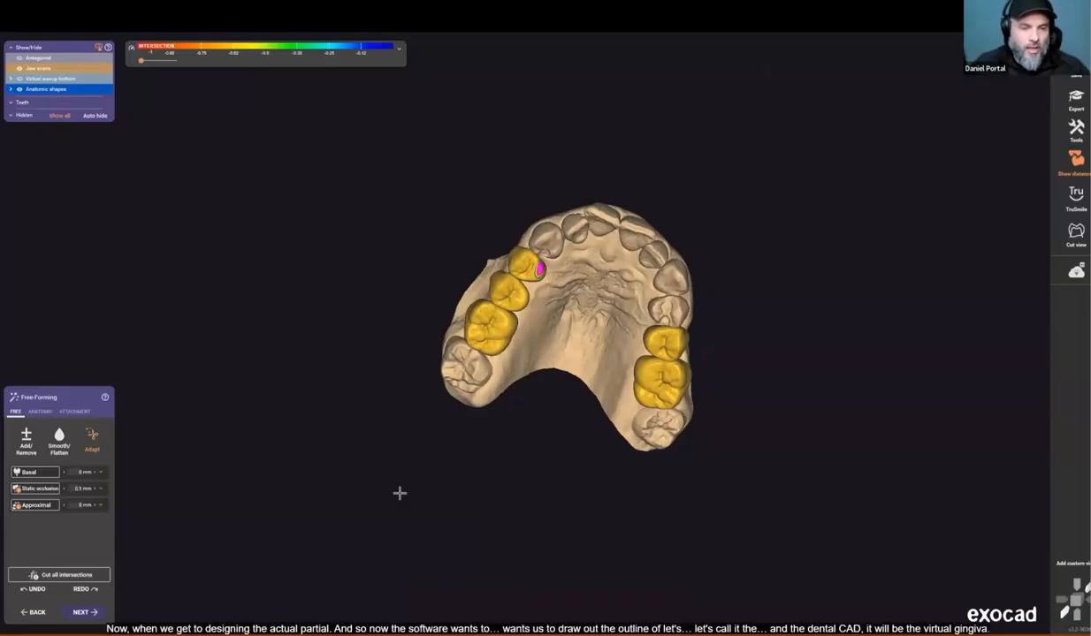
key(Return)
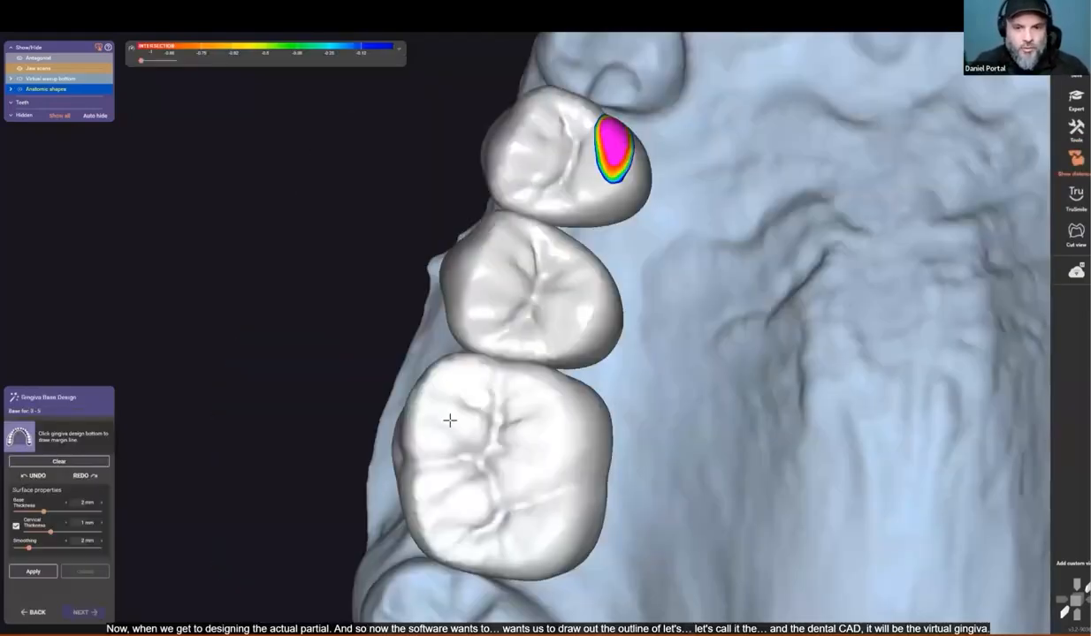
Step: Start the gingiva base margin line for teeth 3-5 behind the canine and lead it onto the buccal slope of the ridge
scroll(450, 421, down, 5)
right_drag(502, 438, 503, 477)
scroll(509, 380, up, 6)
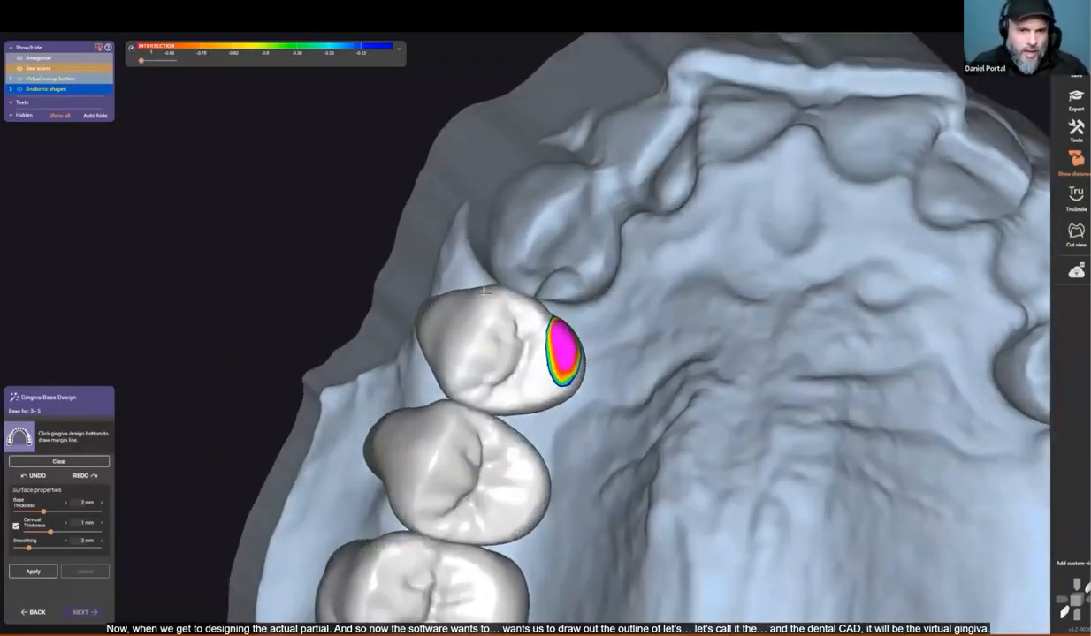
right_drag(484, 293, 497, 304)
key(ctrl)
right_drag(509, 362, 526, 315)
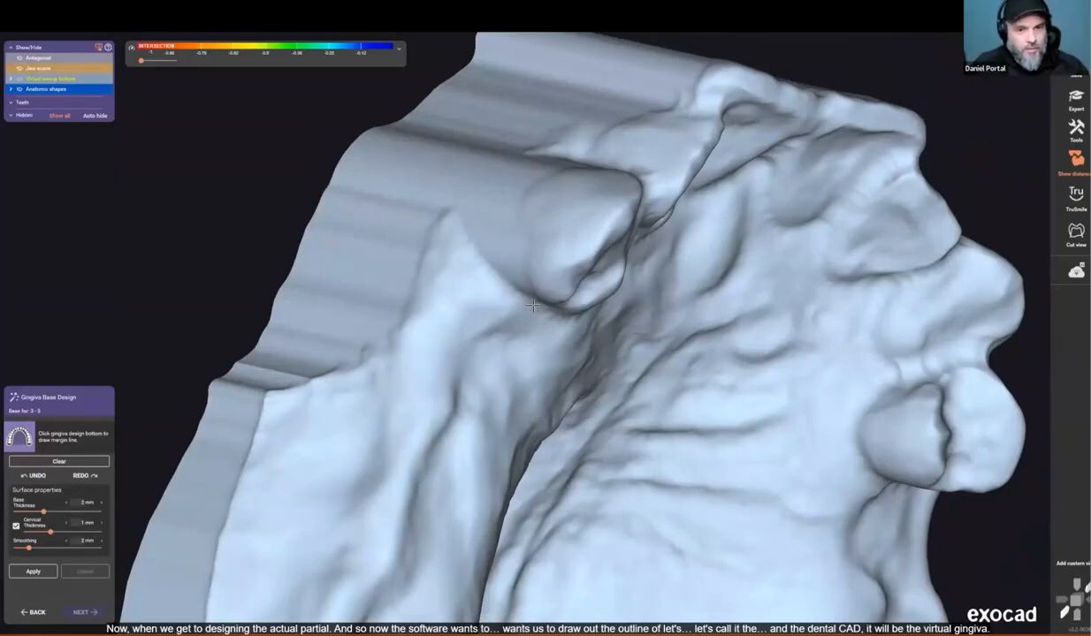
click(533, 305)
click(487, 283)
click(445, 282)
middle_click(448, 298)
right_drag(448, 298, 496, 345)
click(502, 348)
click(464, 431)
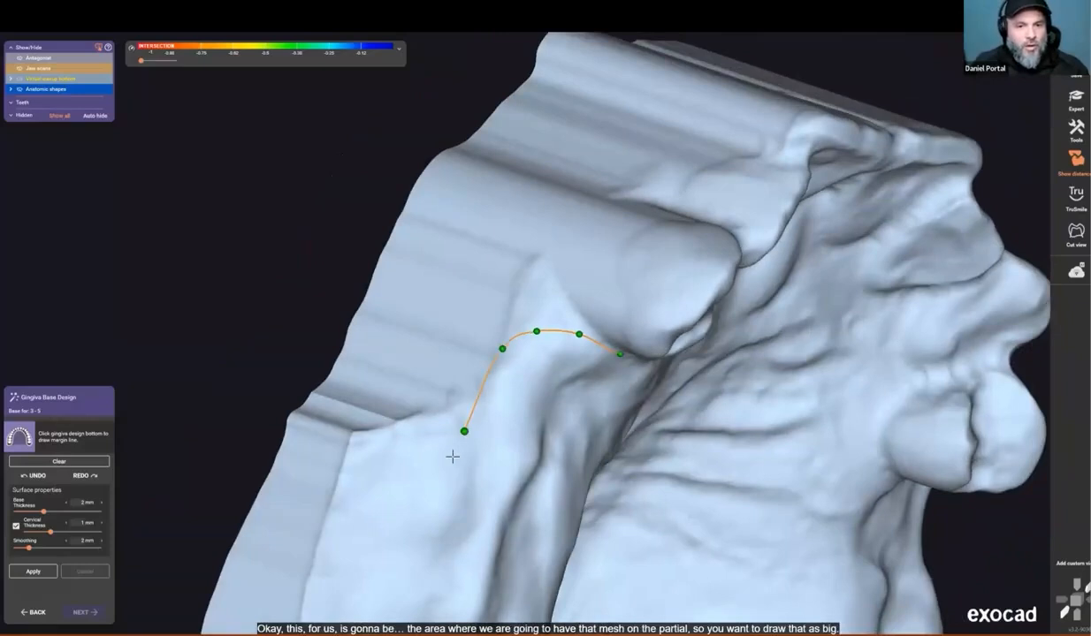
Step: Extend the margin line for teeth 3-5 along the buccal side of the ridge and around the front of the molar
middle_click(462, 466)
click(502, 367)
click(472, 473)
click(460, 551)
right_drag(486, 557, 458, 588)
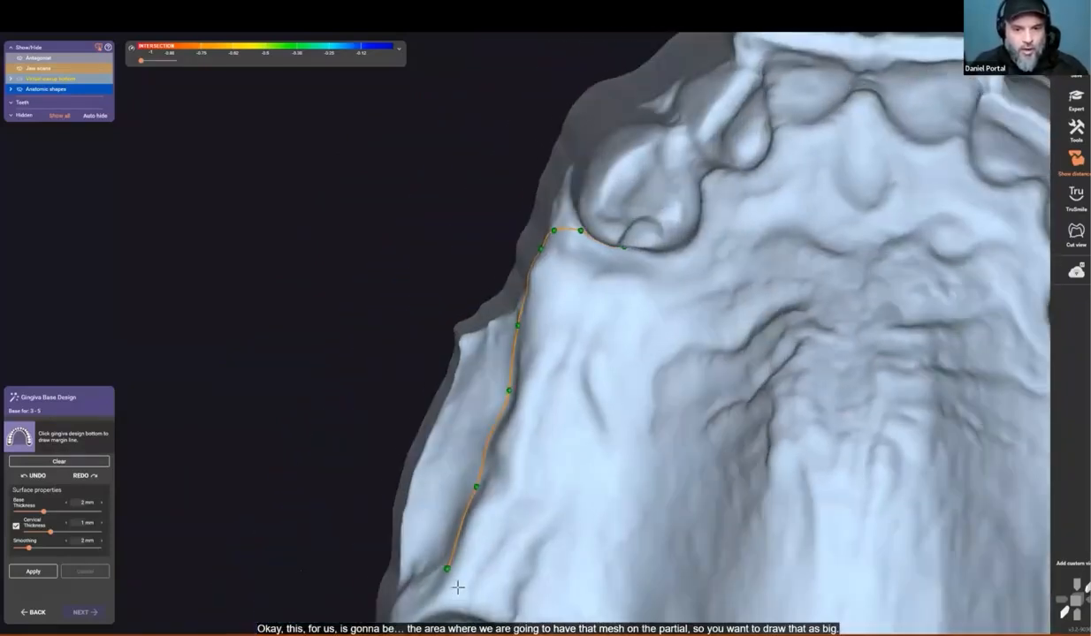
click(473, 607)
click(525, 624)
middle_click(521, 608)
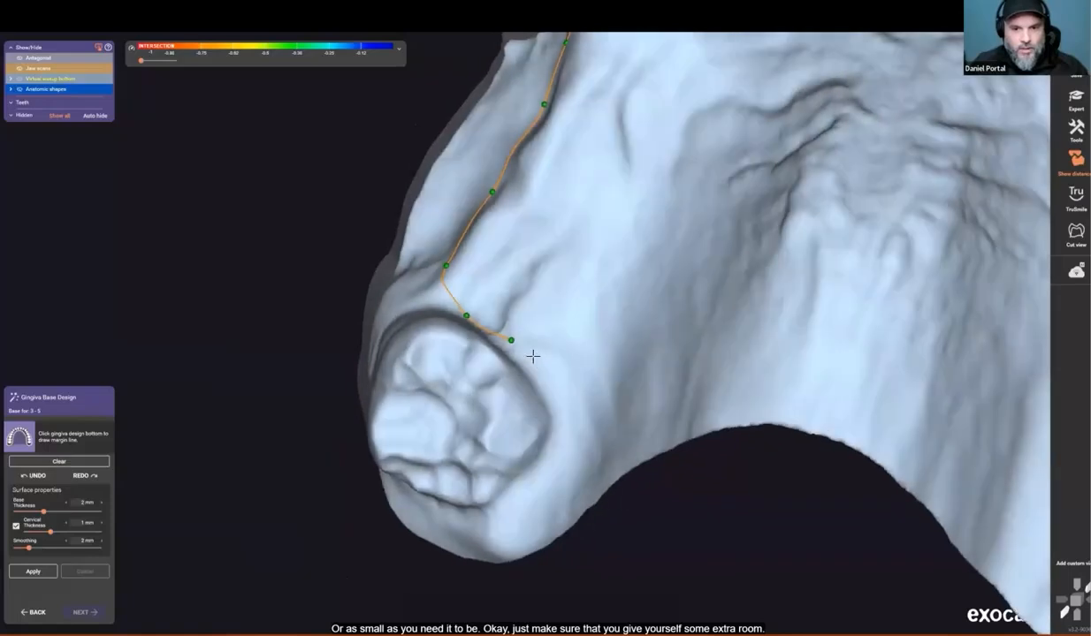
Step: Run the margin line for teeth 3-5 forward along the palatal side, from the molar back to the canine
click(555, 380)
click(609, 348)
click(623, 300)
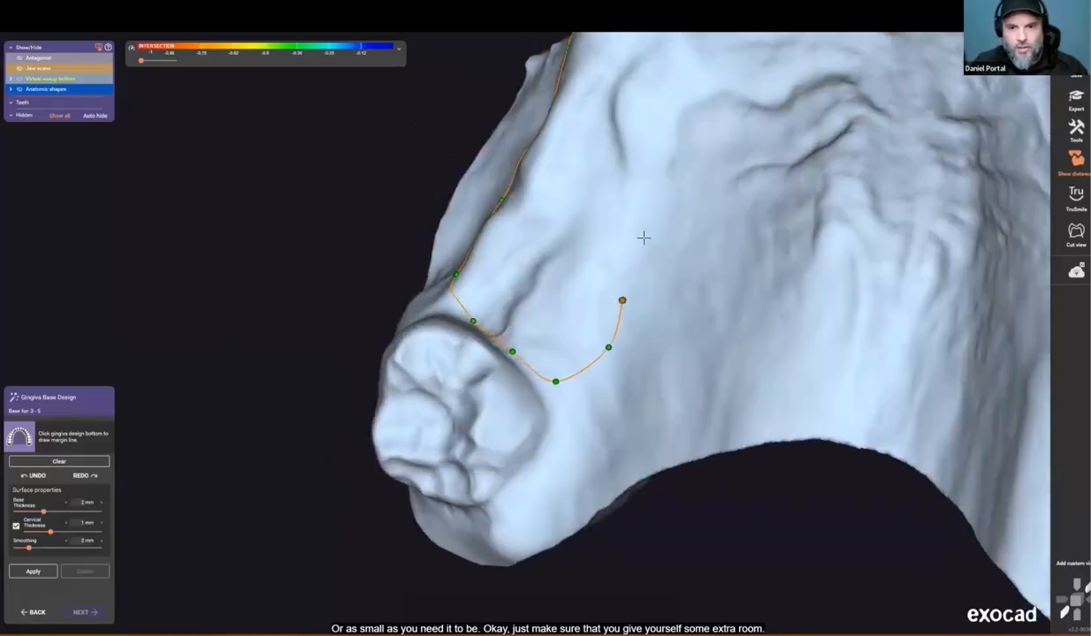
middle_click(640, 222)
click(530, 274)
click(562, 186)
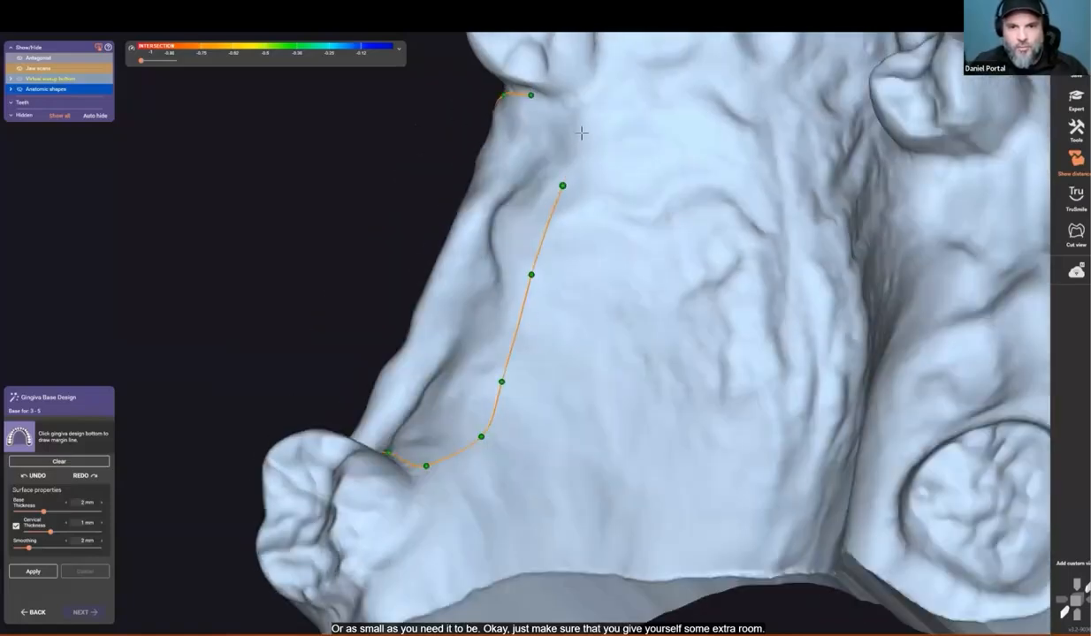
click(570, 107)
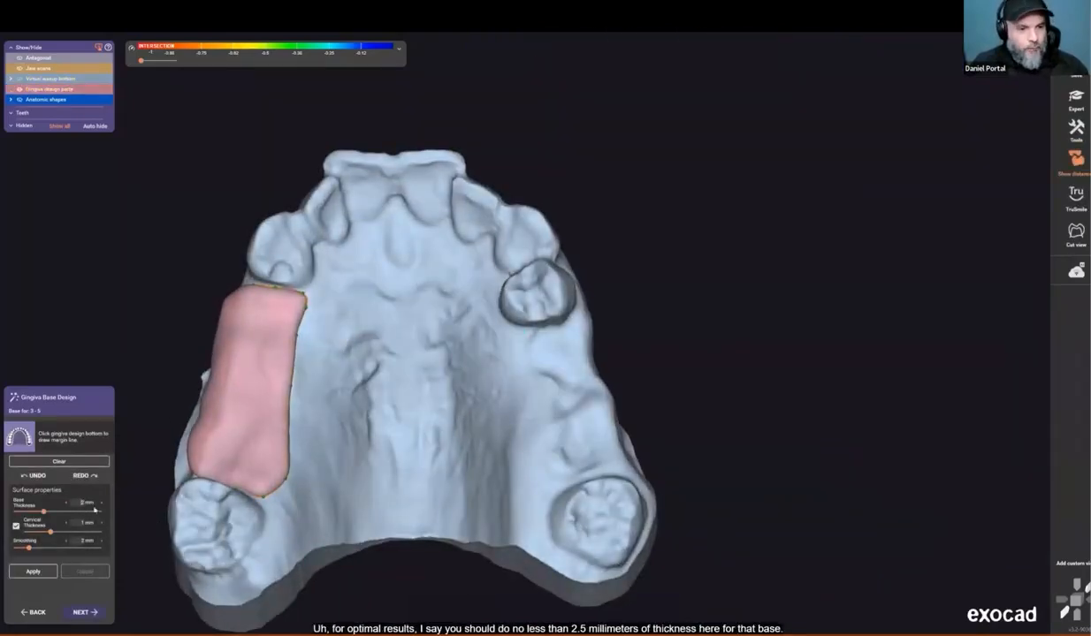
Step: Set the base thickness for teeth 3-5 to 3 mm and regenerate the gingiva base
click(41, 577)
click(102, 503)
click(35, 574)
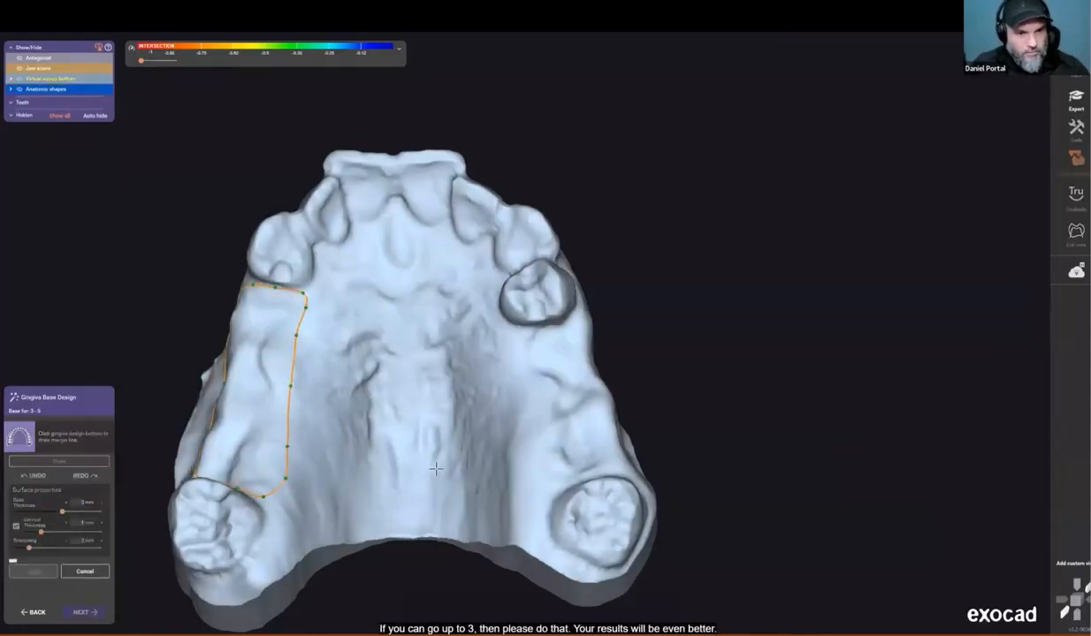
mouse_move(433, 462)
right_down()
mouse_move(405, 345)
mouse_move(435, 469)
mouse_move(424, 480)
right_up()
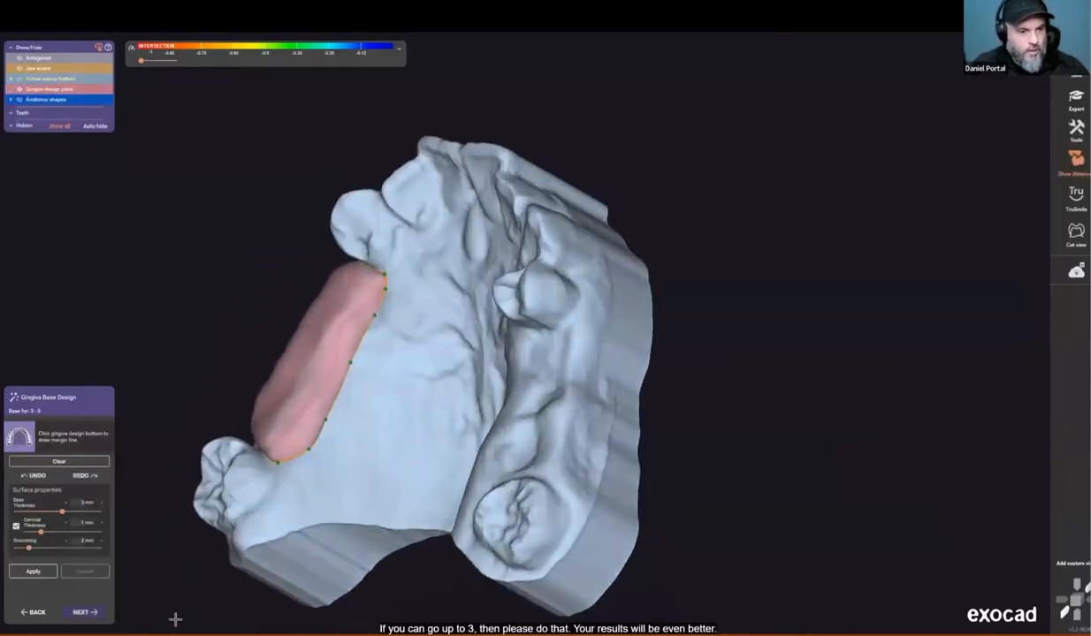
Step: Continue to the gingiva base for teeth 13-14 and outline its palatal side from the premolar back to the molar
click(85, 612)
scroll(451, 305, down, 3)
scroll(448, 222, up, 3)
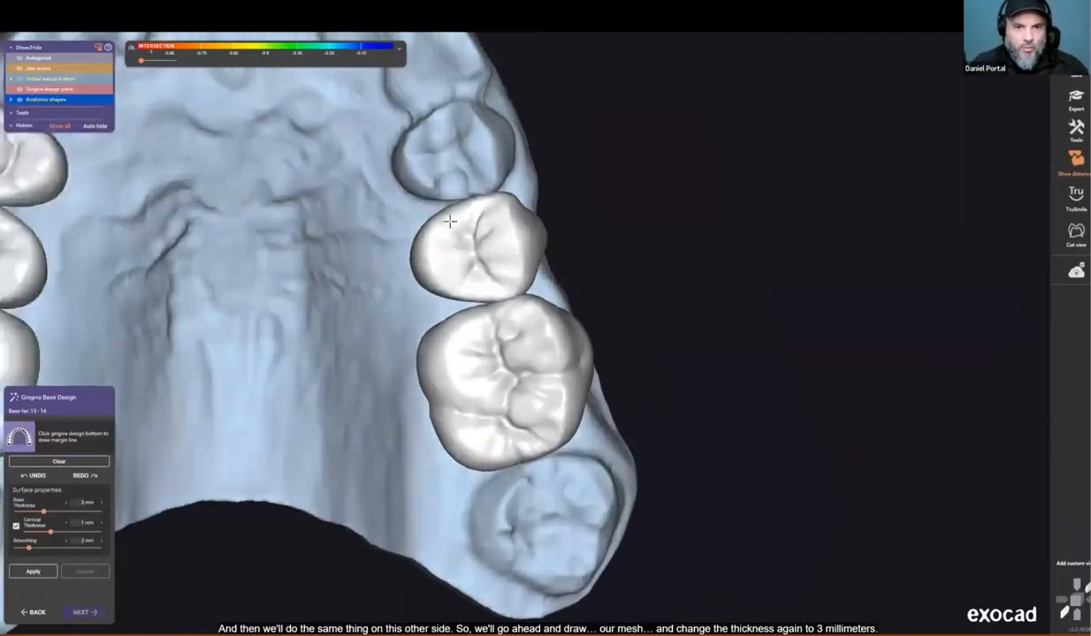
click(449, 203)
click(410, 214)
click(383, 271)
click(396, 340)
click(403, 435)
click(420, 509)
click(474, 516)
click(554, 489)
Step: Complete the margin line for teeth 13-14 along the buccal side and close it at its starting point behind the premolar
right_drag(562, 485, 531, 482)
click(575, 489)
click(606, 453)
click(603, 362)
click(597, 264)
click(592, 190)
click(536, 185)
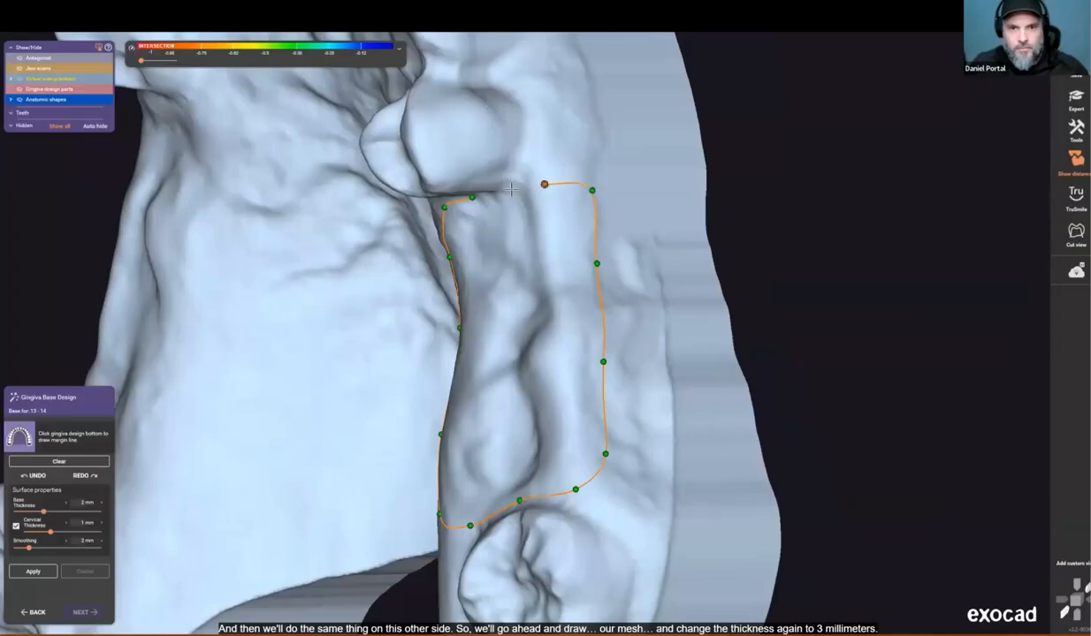
click(509, 194)
click(472, 196)
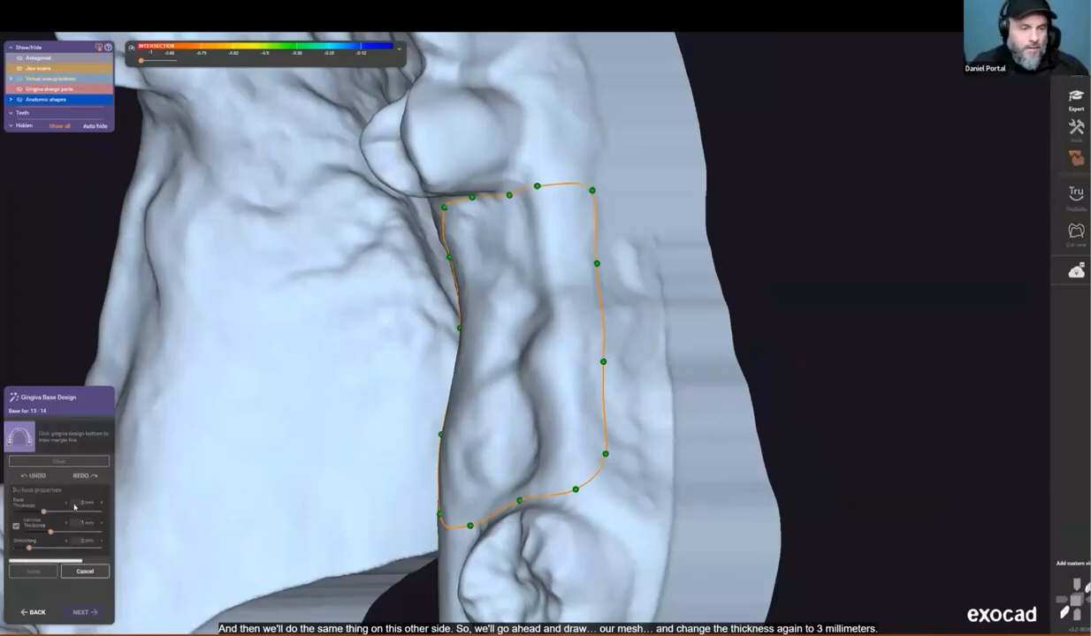
Step: Set the base thickness for teeth 13-14 to 3 mm, apply it and continue to Free-Form Gingiva Design
click(103, 505)
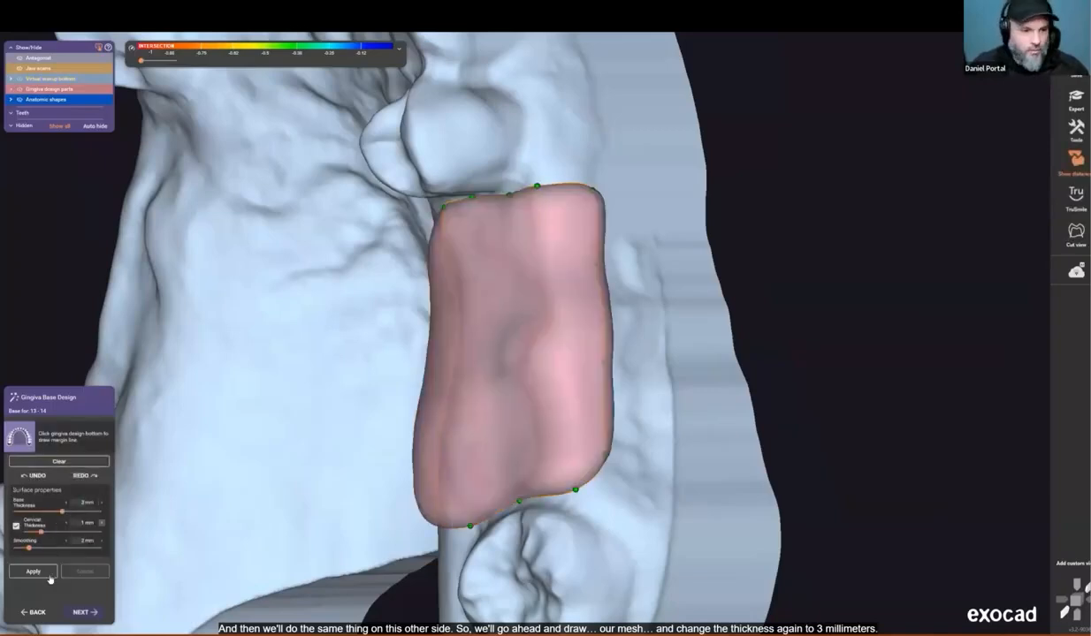
click(47, 574)
scroll(315, 507, down, 4)
right_drag(324, 512, 267, 576)
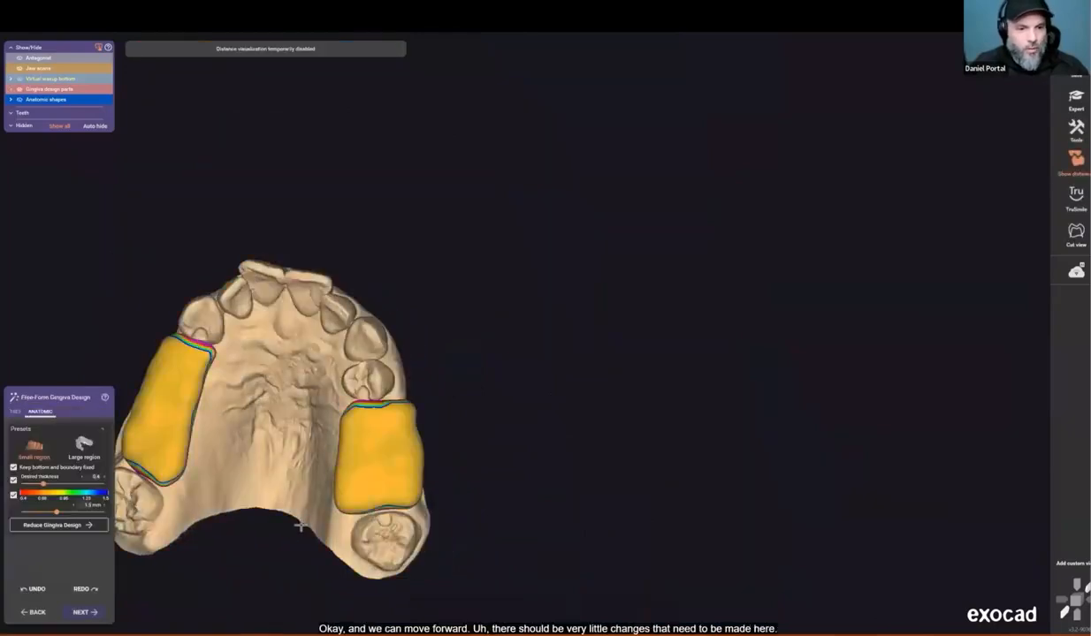
Step: Pull the gingival papilla between teeth 3 and 4 down from the buccal side to close the interdental gap
scroll(346, 524, down, 3)
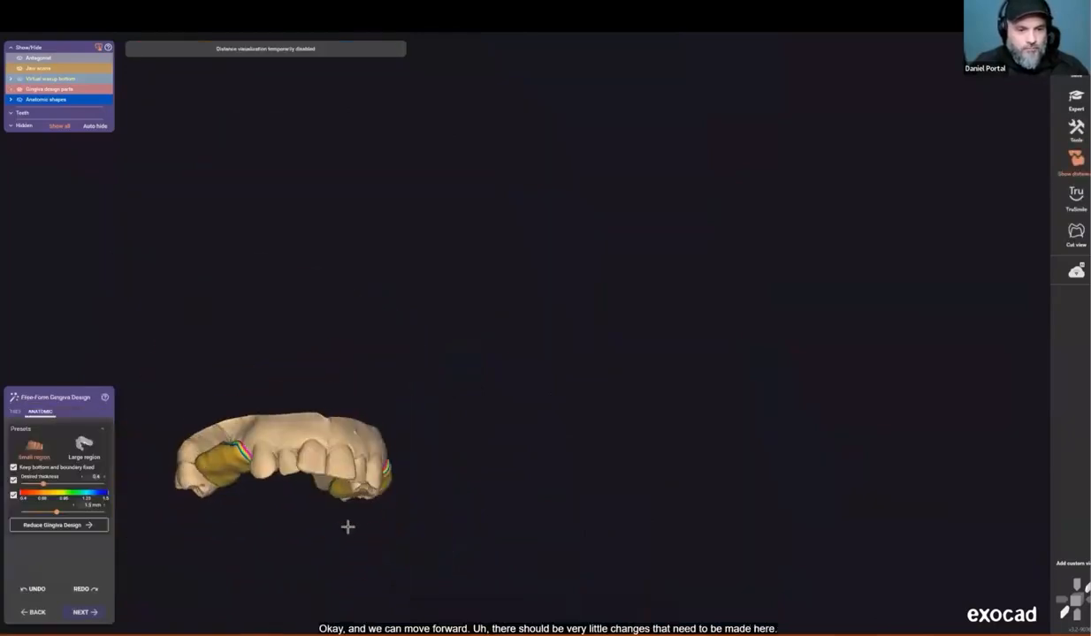
scroll(516, 333, up, 5)
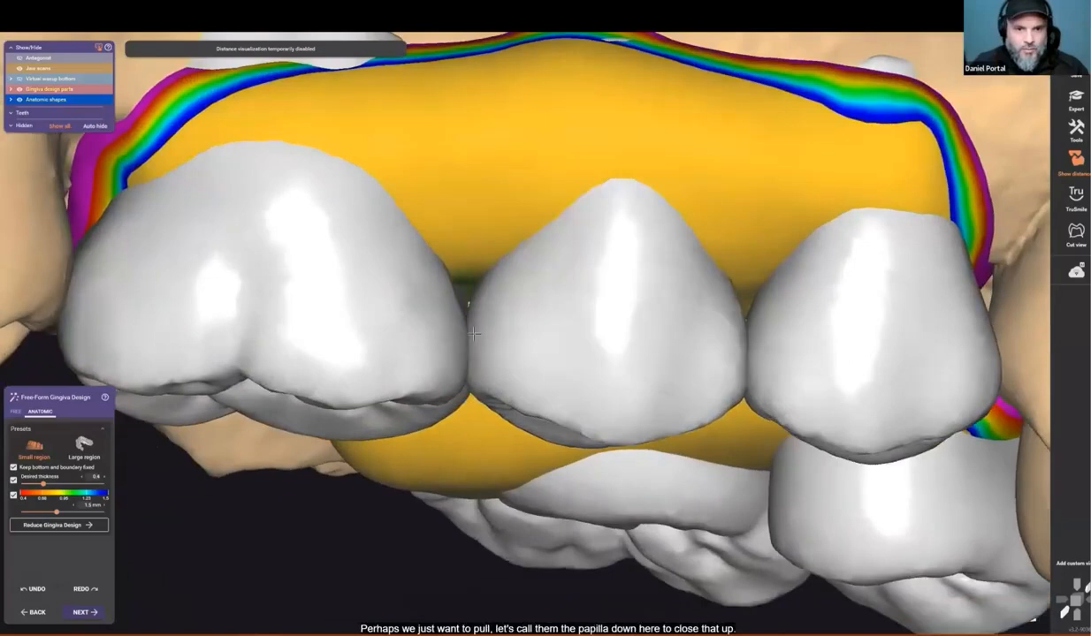
drag(473, 334, 460, 323)
drag(470, 285, 456, 309)
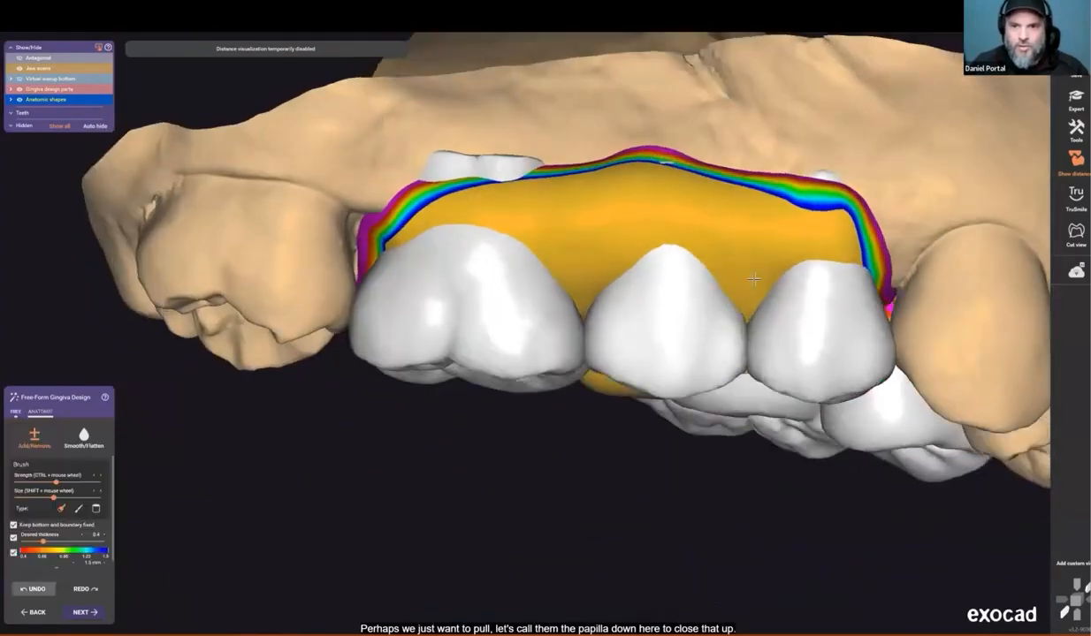
Step: Increase the brush strength and smooth the gingiva base around teeth 13 and 14 to reduce its bulk
scroll(753, 279, down, 4)
right_drag(723, 294, 522, 408)
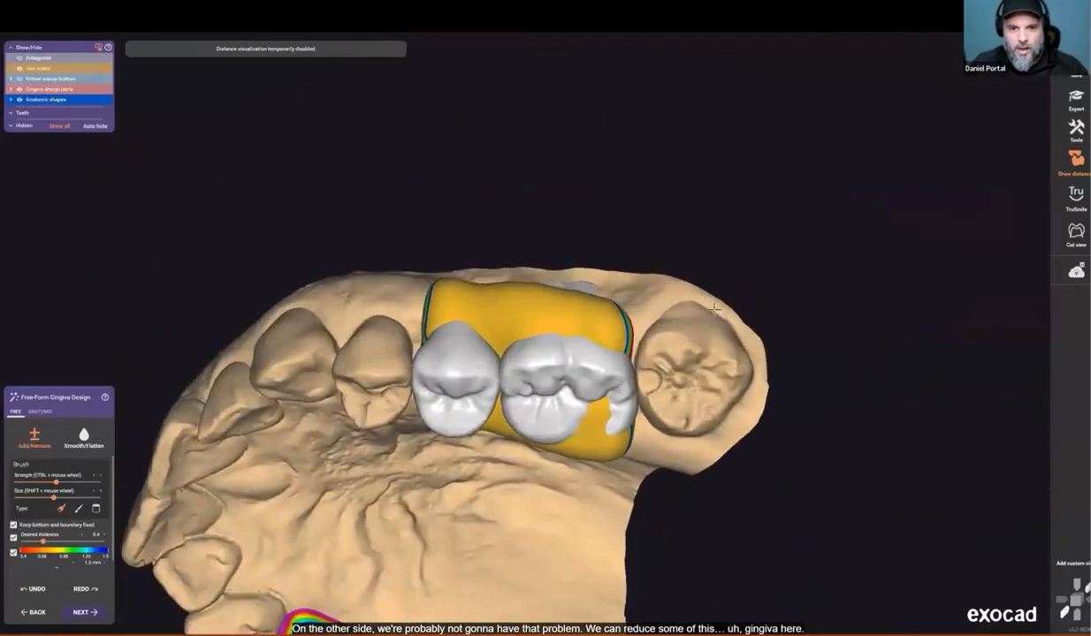
scroll(519, 413, up, 5)
ctrl+scroll(567, 407, up, 3)
mouse_move(550, 372)
shift+mouse_down()
mouse_move(555, 472)
mouse_move(530, 491)
mouse_move(476, 485)
shift+mouse_up()
scroll(476, 486, down, 3)
right_drag(475, 565, 530, 386)
scroll(531, 387, up, 3)
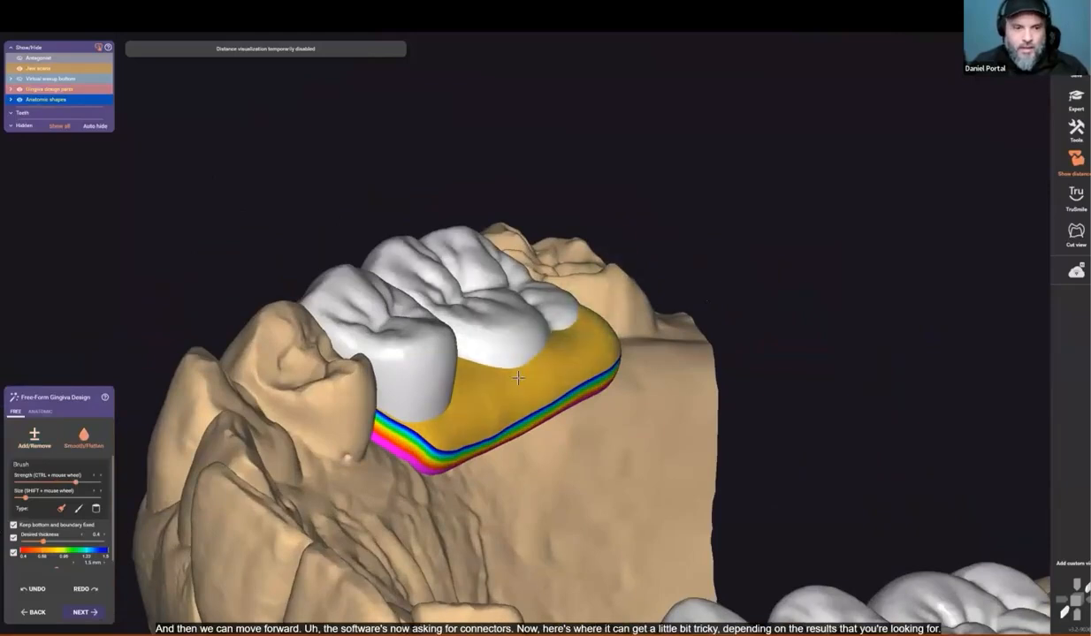
right_drag(565, 344, 469, 454)
scroll(469, 453, down, 3)
Step: Continue to the connectors, choose the plus-shaped cross section and apply it to all connectors between the teeth
click(85, 611)
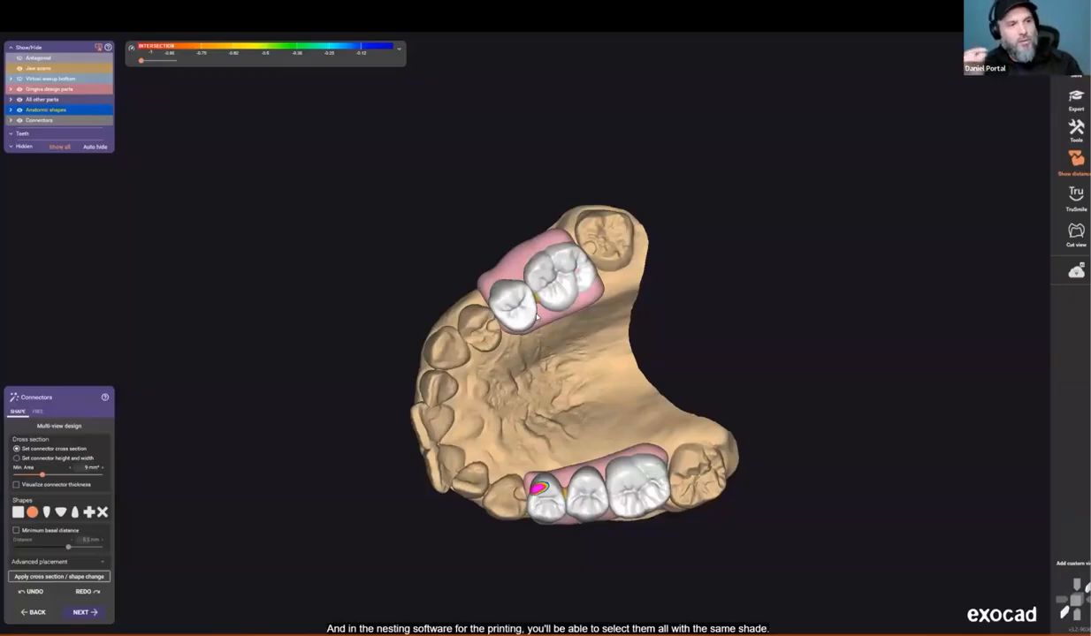
scroll(487, 480, up, 3)
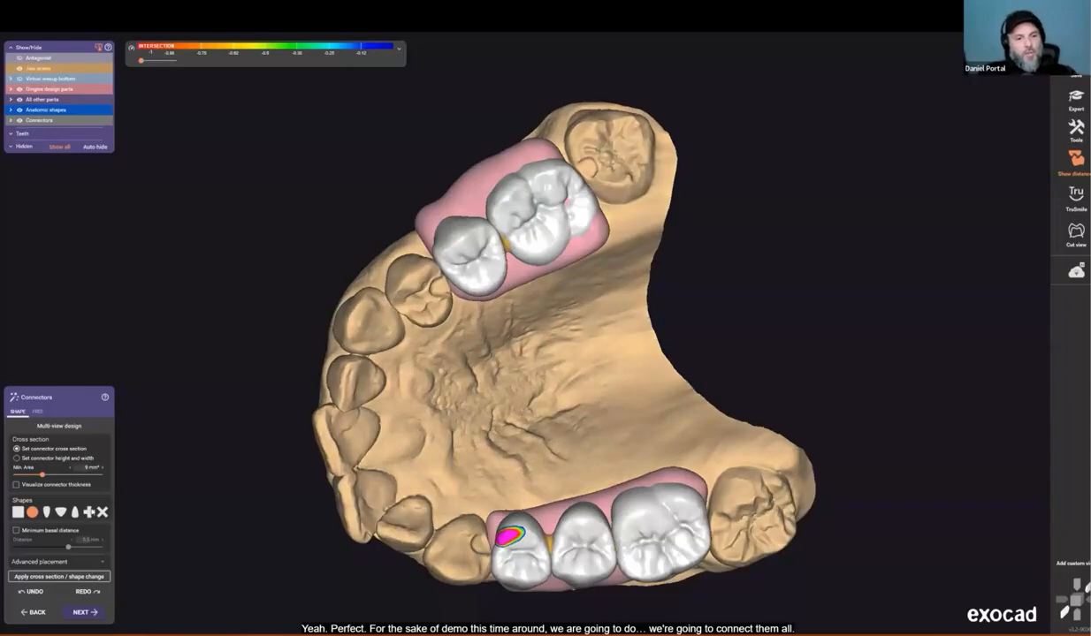
click(88, 512)
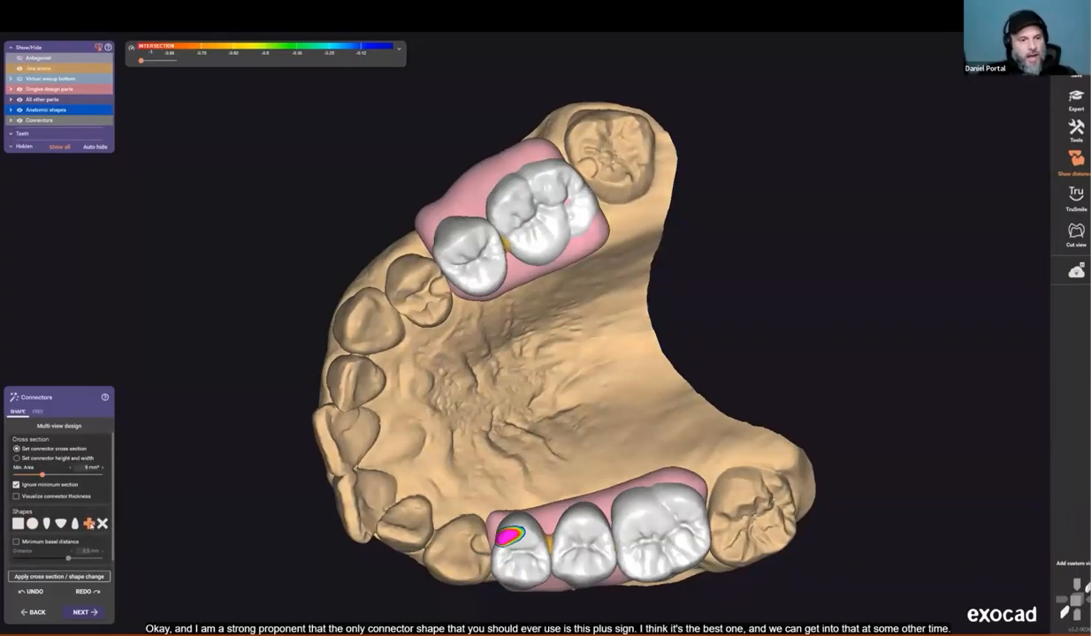
click(84, 577)
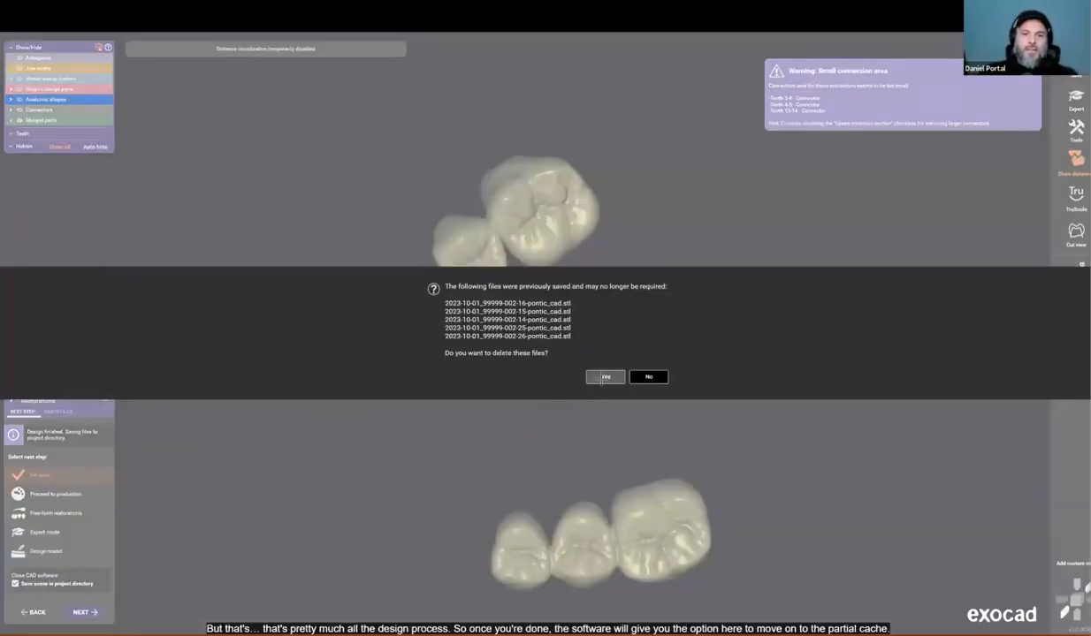
Step: Delete the obsolete pontic STL files and proceed with Partial CAD Design as the next step
click(603, 378)
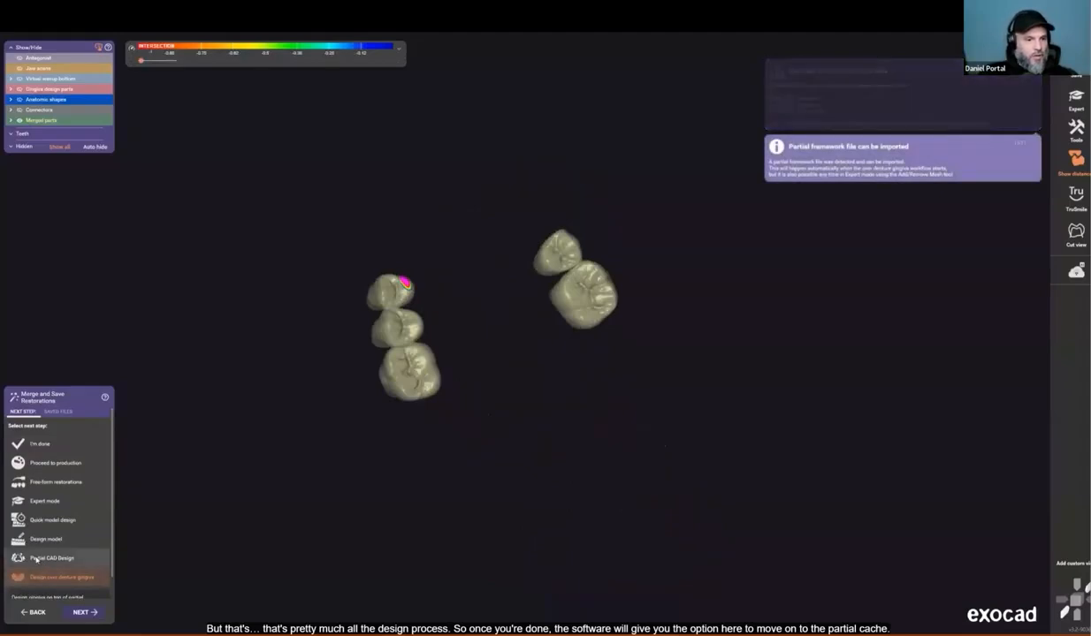
click(50, 560)
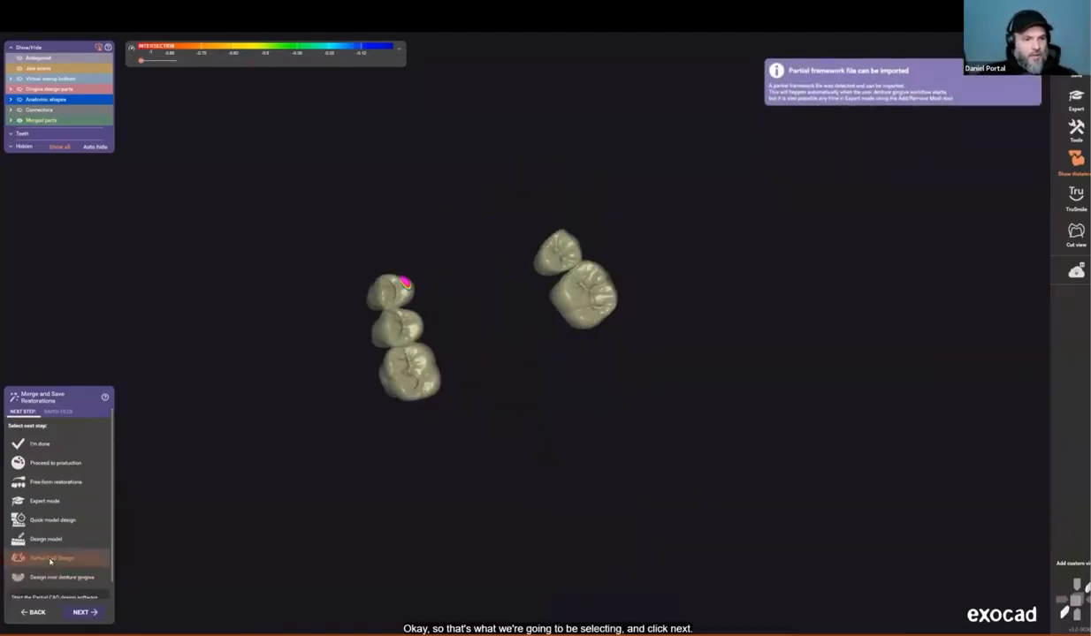
click(79, 613)
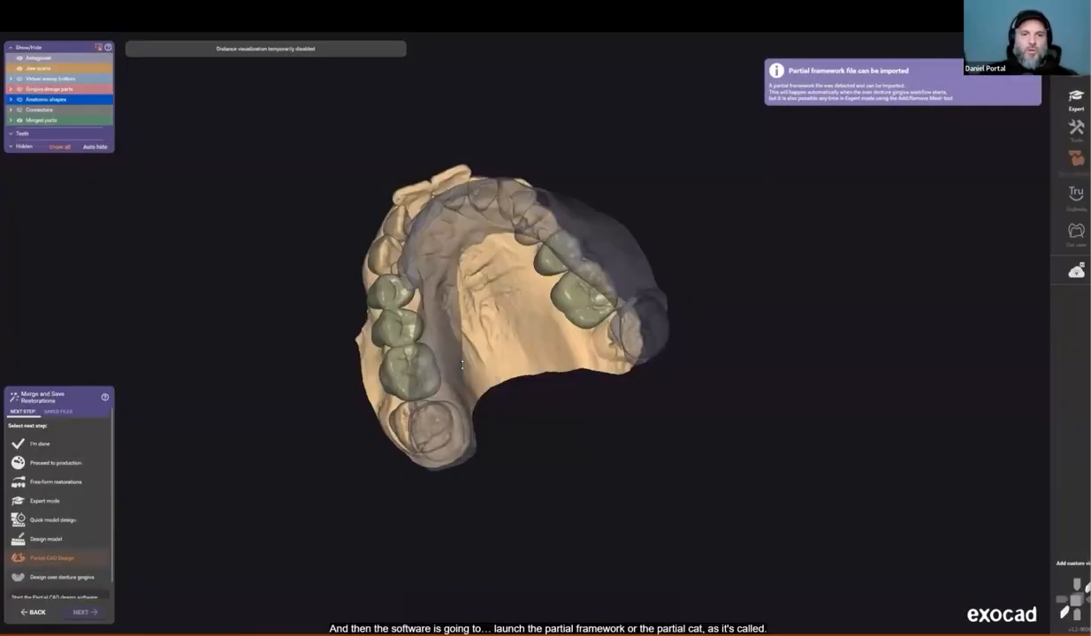
Step: Run the Partial CAD design software despite the existing framework designs and load the scan for a new design
click(454, 358)
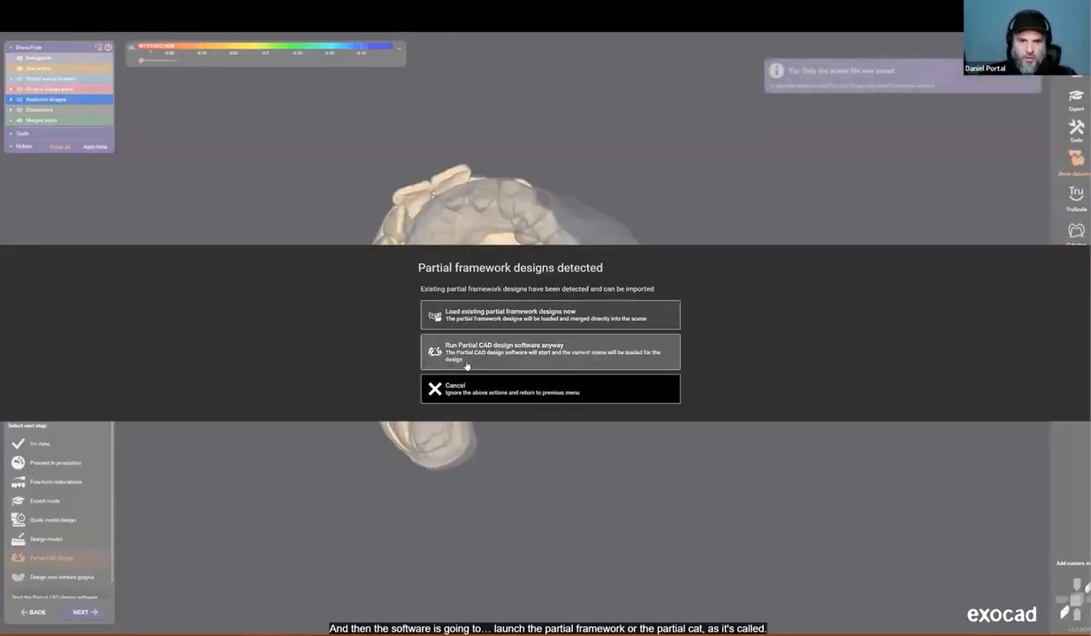
click(508, 353)
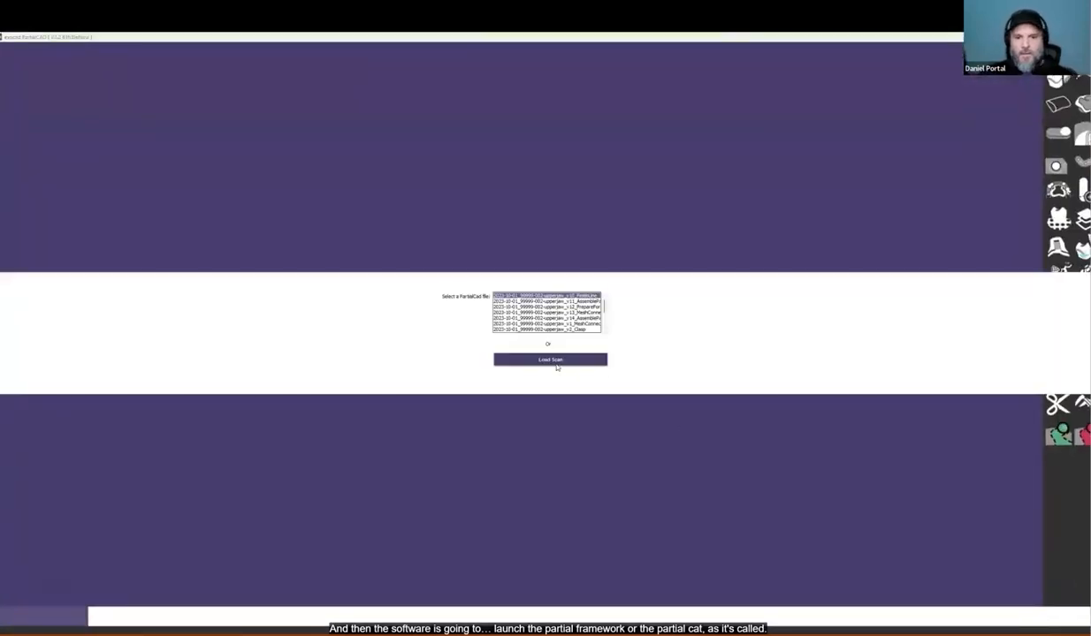
click(555, 363)
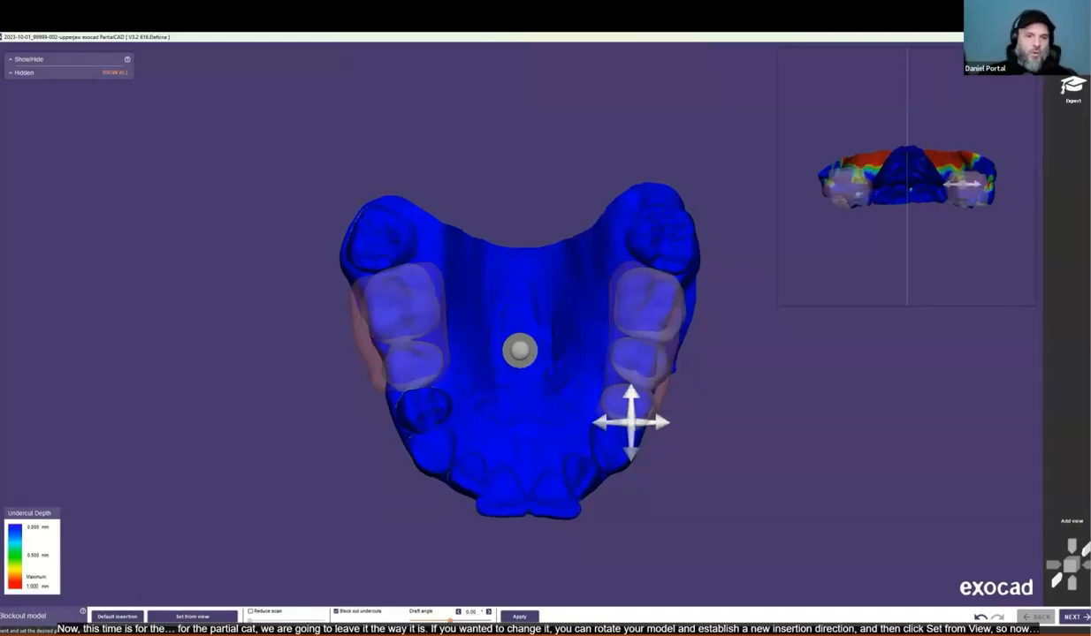
Step: Set the insertion direction from the current view and generate the blockout wax on the model
mouse_move(522, 404)
right_down()
mouse_move(486, 441)
mouse_move(576, 453)
mouse_move(502, 424)
mouse_move(523, 414)
right_up()
mouse_move(544, 417)
mouse_down()
mouse_move(544, 427)
mouse_move(530, 403)
mouse_up()
click(183, 617)
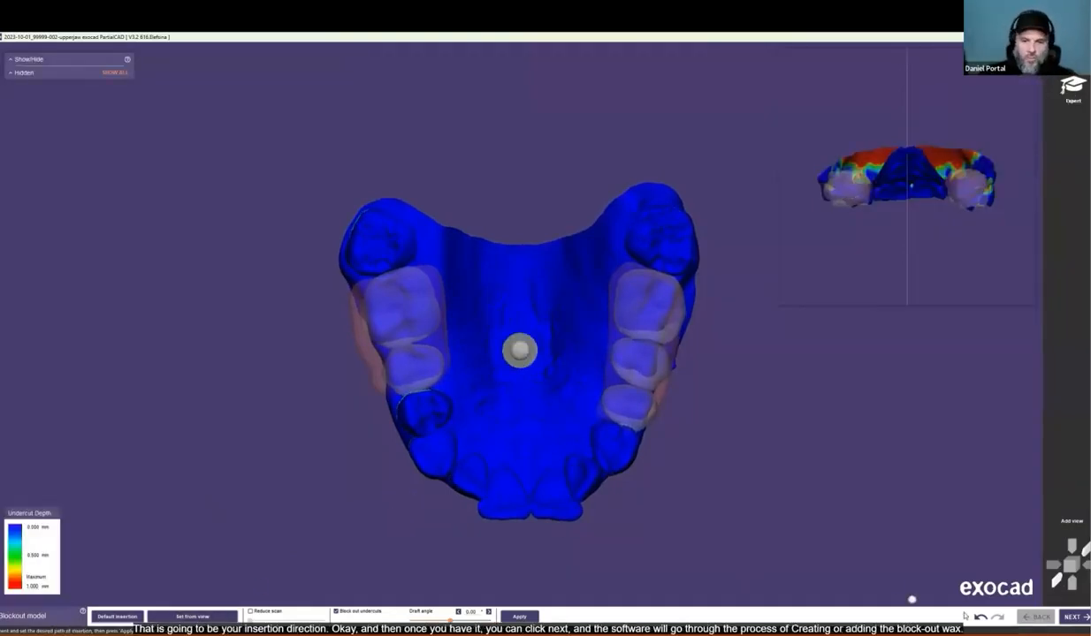
click(1073, 616)
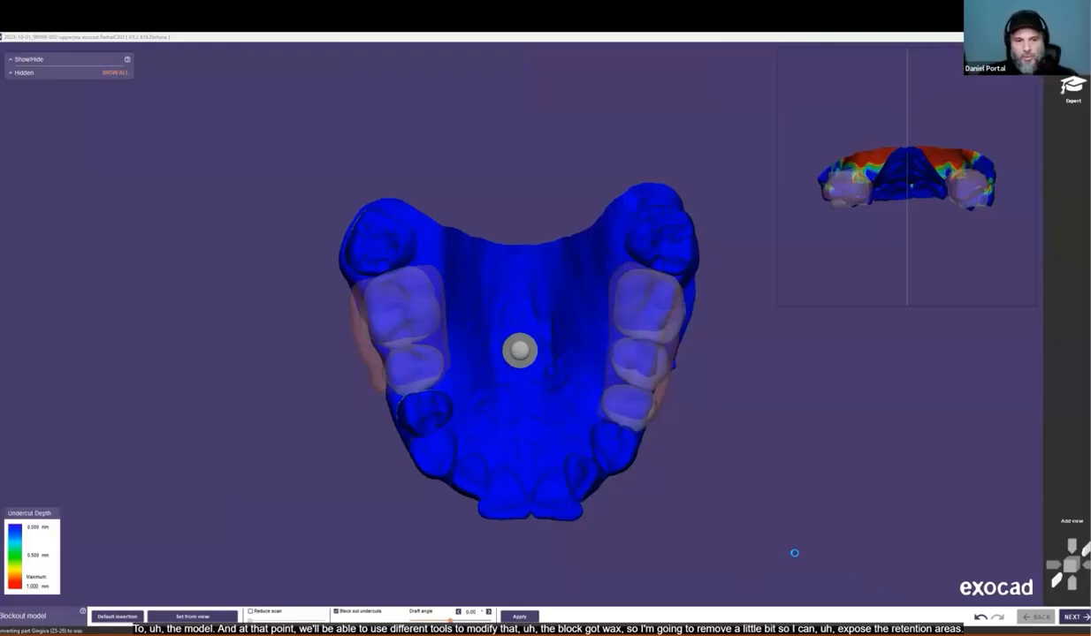
Step: Remove blockout wax from the undercuts of the abutment teeth next to the gingiva bases to expose the retention areas
right_drag(471, 396, 429, 314)
scroll(446, 281, up, 7)
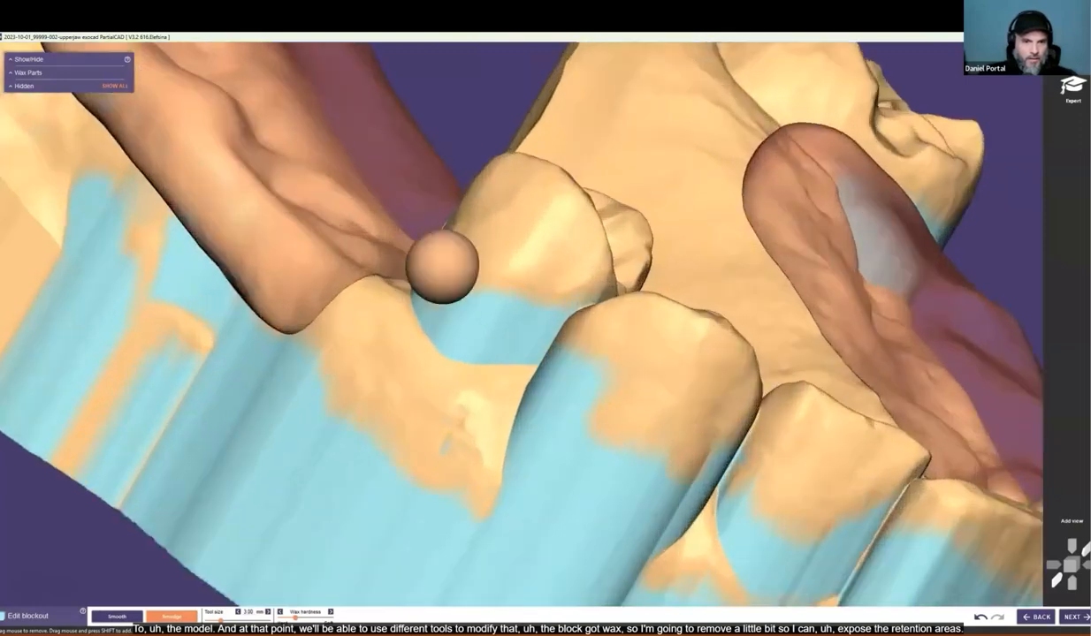
mouse_move(407, 243)
mouse_down()
mouse_move(458, 277)
mouse_move(538, 301)
mouse_move(558, 287)
mouse_move(418, 324)
mouse_move(542, 314)
mouse_up()
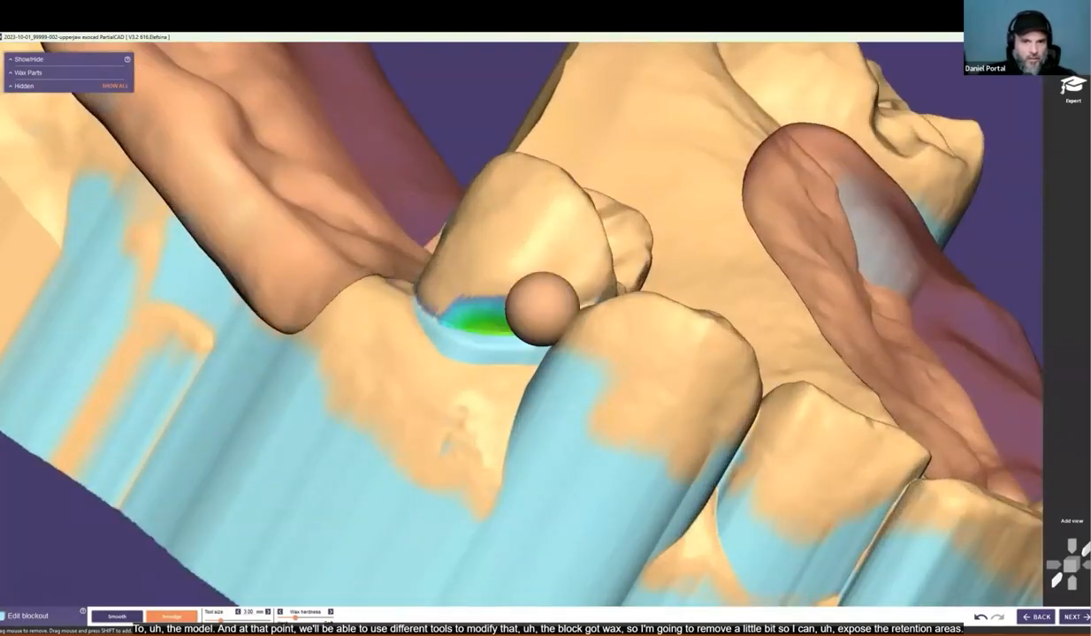
scroll(548, 294, down, 2)
middle_click(176, 62)
right_drag(358, 202, 396, 265)
mouse_move(396, 262)
mouse_down()
mouse_move(316, 244)
mouse_move(323, 262)
mouse_move(319, 236)
mouse_up()
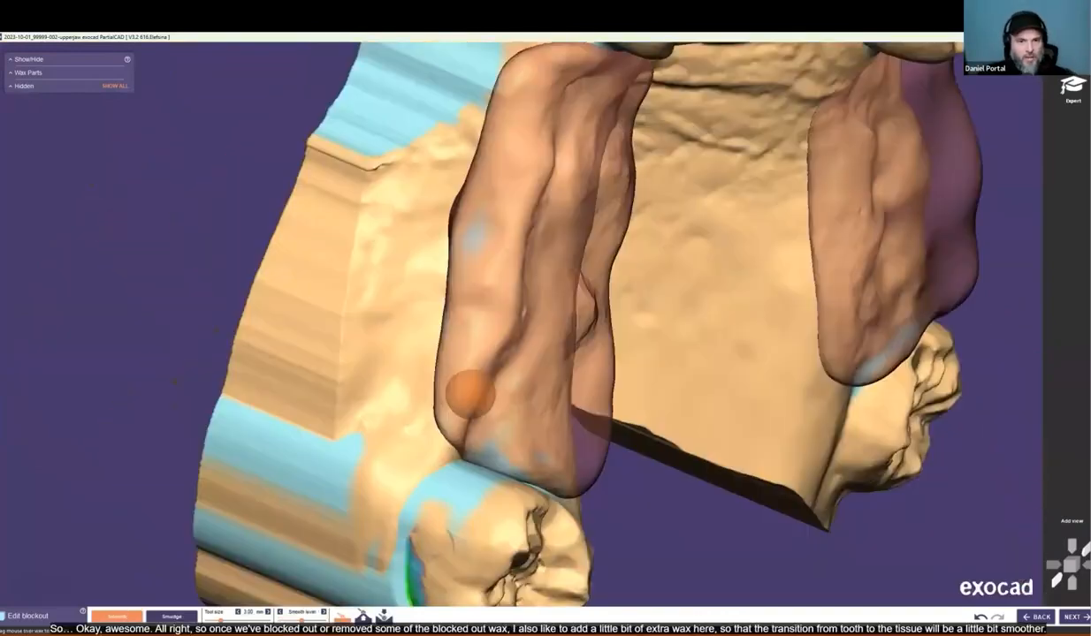
Step: Finish editing the blockout wax around the molars and continue to drawing the connector and mesh curves
right_drag(470, 394, 316, 432)
scroll(317, 431, up, 3)
scroll(326, 443, down, 4)
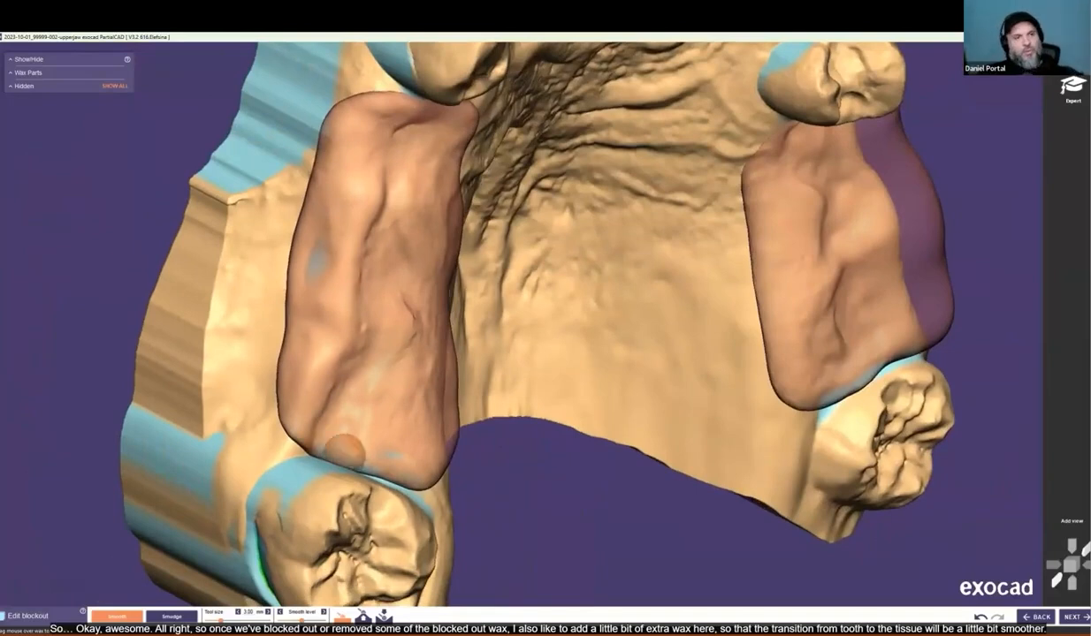
scroll(820, 479, down, 3)
right_drag(727, 444, 663, 404)
click(1072, 617)
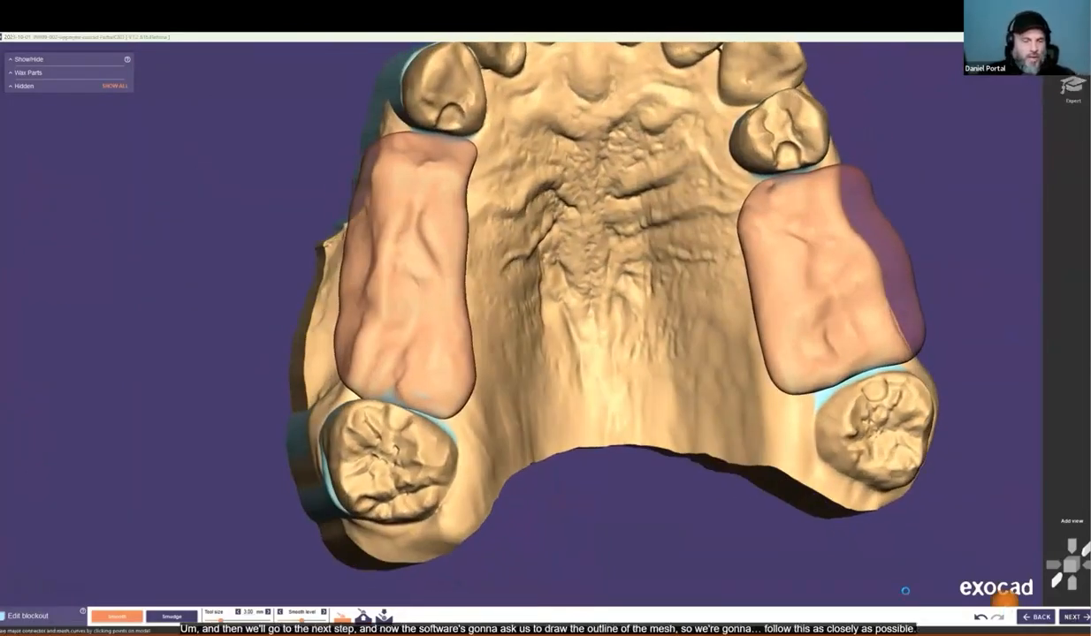
Step: Draw a closed mesh outline just inside the edge of the gingiva base for teeth 3-5
middle_drag(417, 215, 525, 333)
right_drag(441, 314, 500, 299)
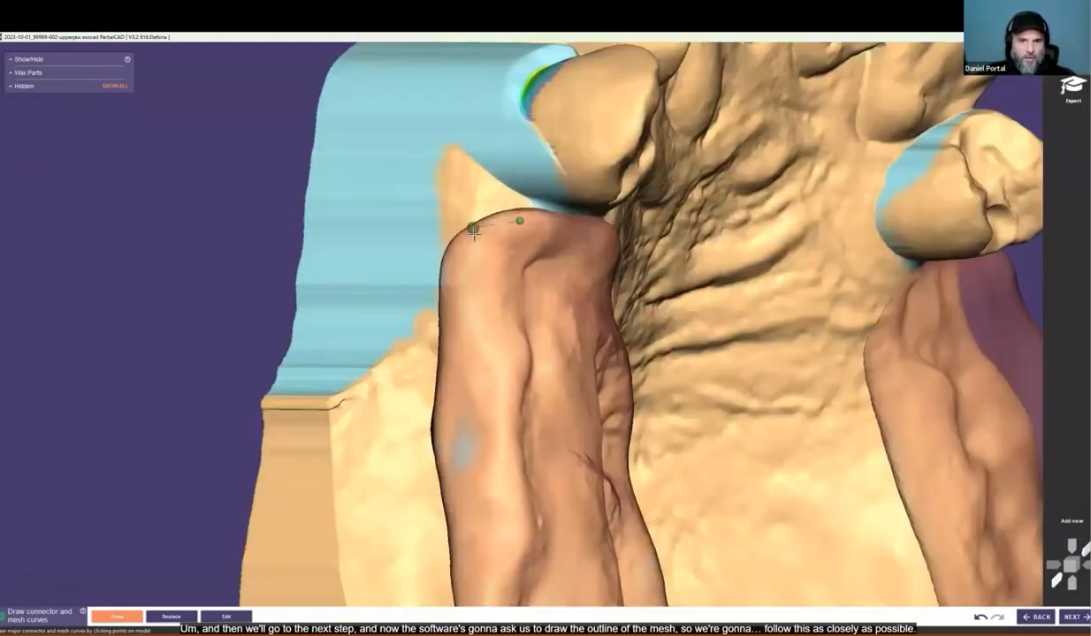
click(470, 237)
click(454, 277)
click(452, 330)
click(452, 389)
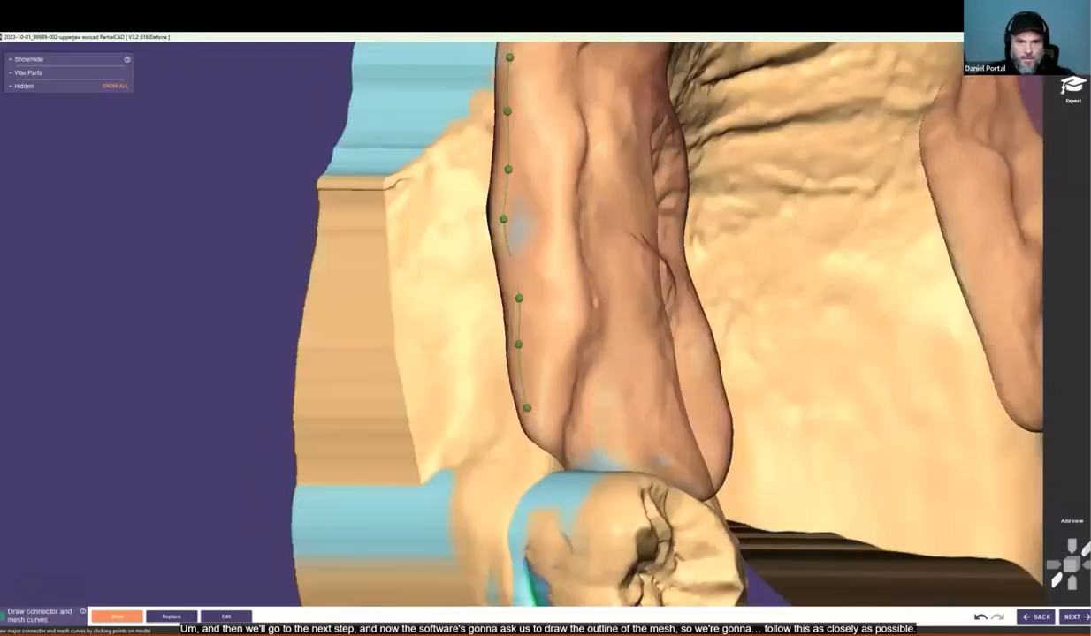
right_drag(529, 410, 541, 449)
click(594, 469)
click(635, 476)
right_drag(635, 476, 646, 470)
click(688, 483)
click(727, 451)
click(734, 392)
click(733, 306)
click(728, 218)
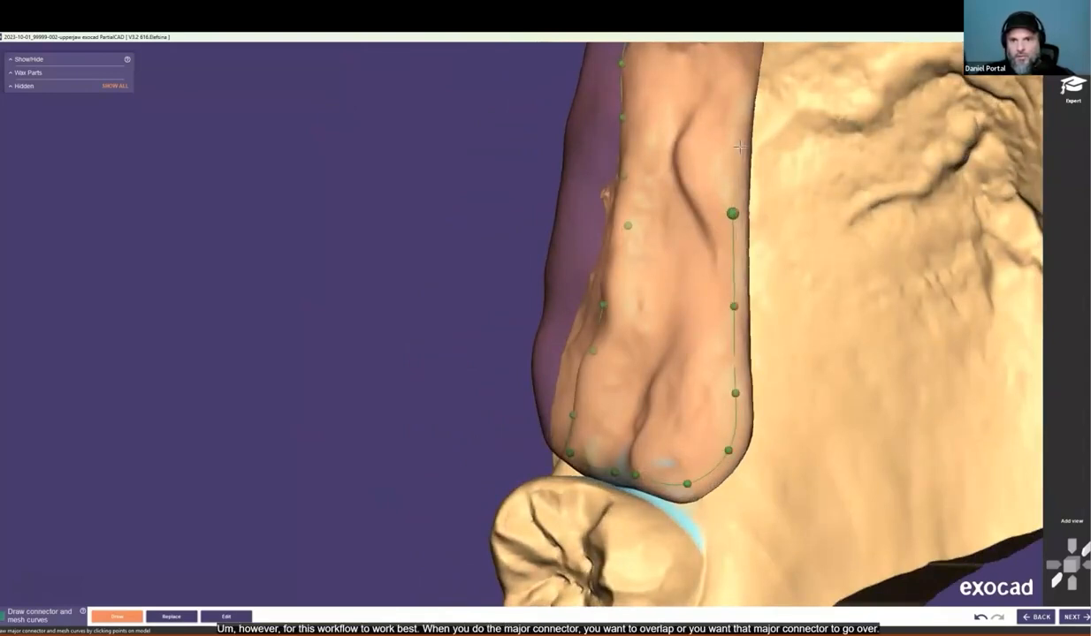
middle_drag(739, 146, 524, 313)
click(522, 308)
click(533, 237)
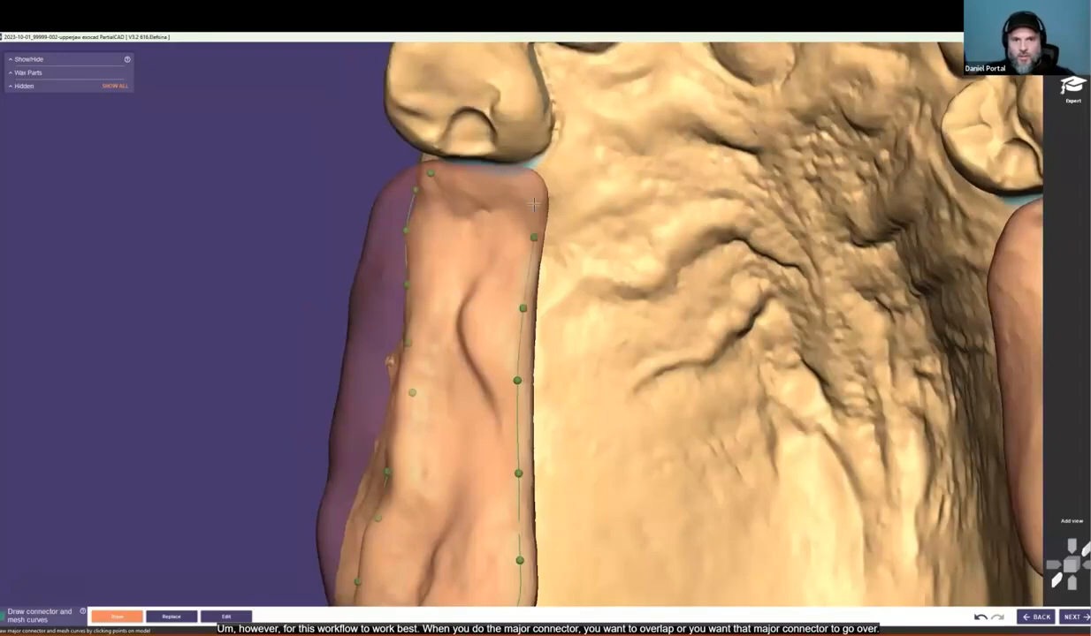
double_click(484, 176)
Step: Draw a closed mesh outline just inside the edge of the gingiva base for teeth 13-14
scroll(672, 257, down, 3)
middle_drag(936, 271, 661, 342)
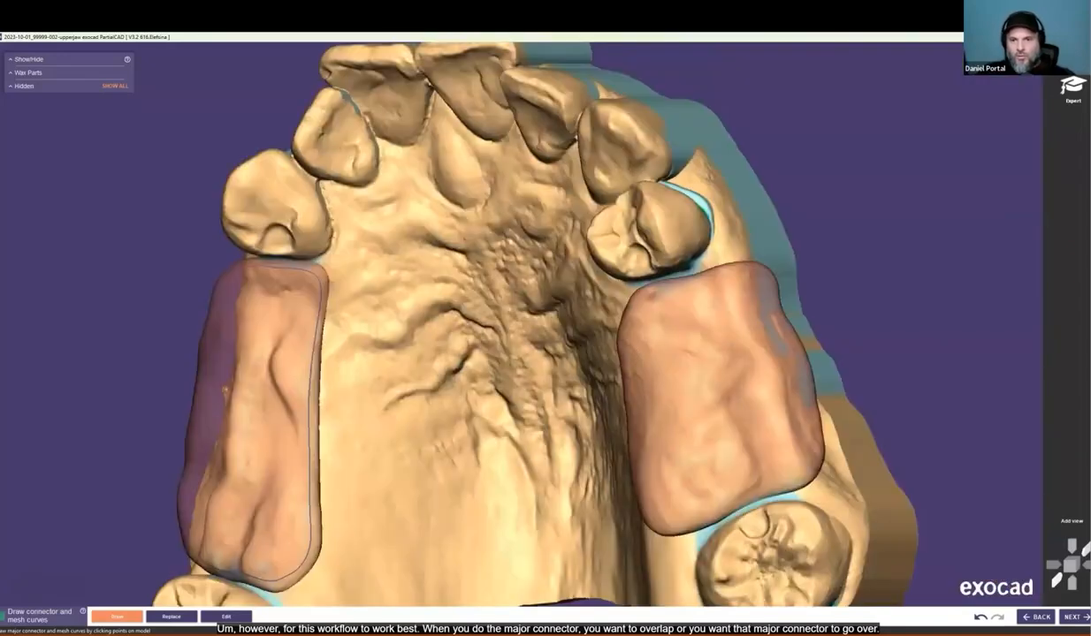
right_drag(661, 342, 750, 308)
scroll(747, 311, up, 3)
click(720, 260)
click(682, 265)
click(644, 288)
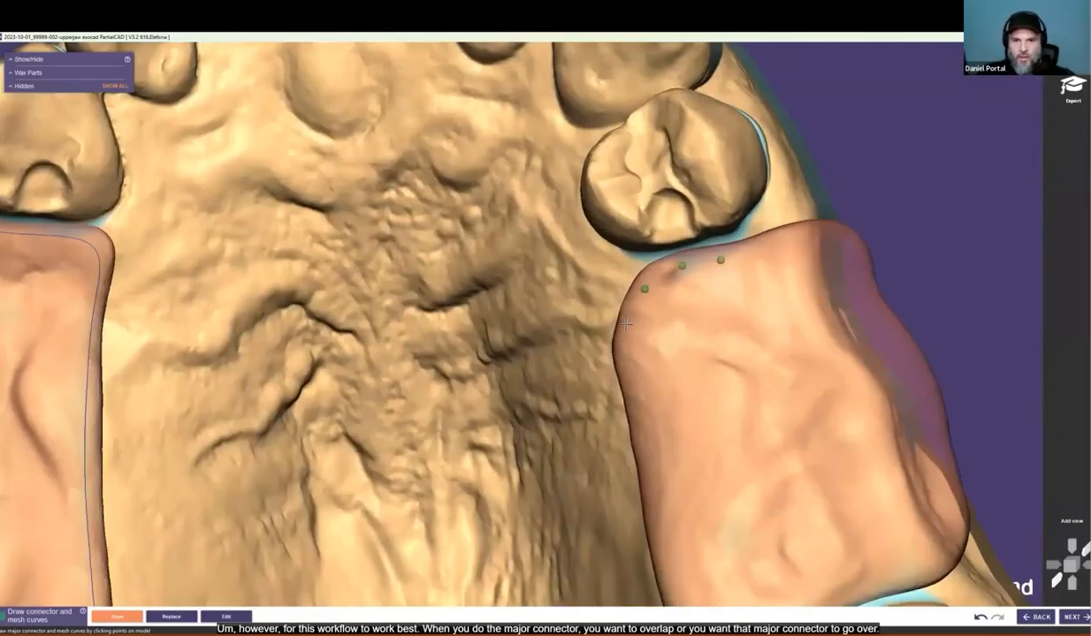
middle_drag(629, 345, 511, 293)
right_drag(512, 292, 528, 320)
click(529, 342)
click(552, 403)
click(575, 473)
click(592, 516)
click(616, 556)
click(651, 568)
click(724, 549)
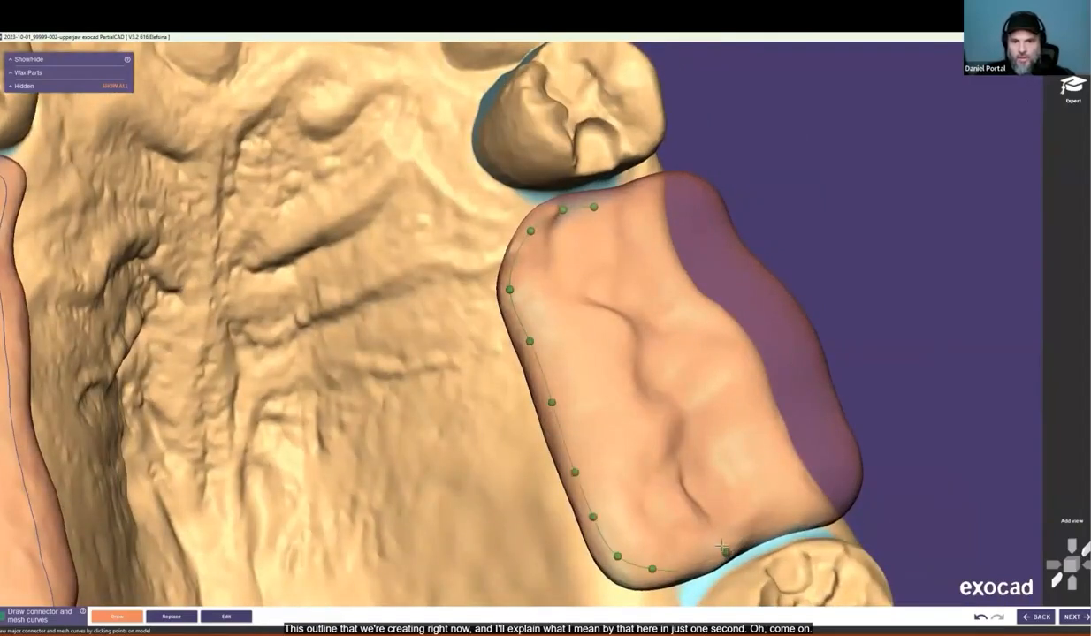
scroll(676, 533, up, 5)
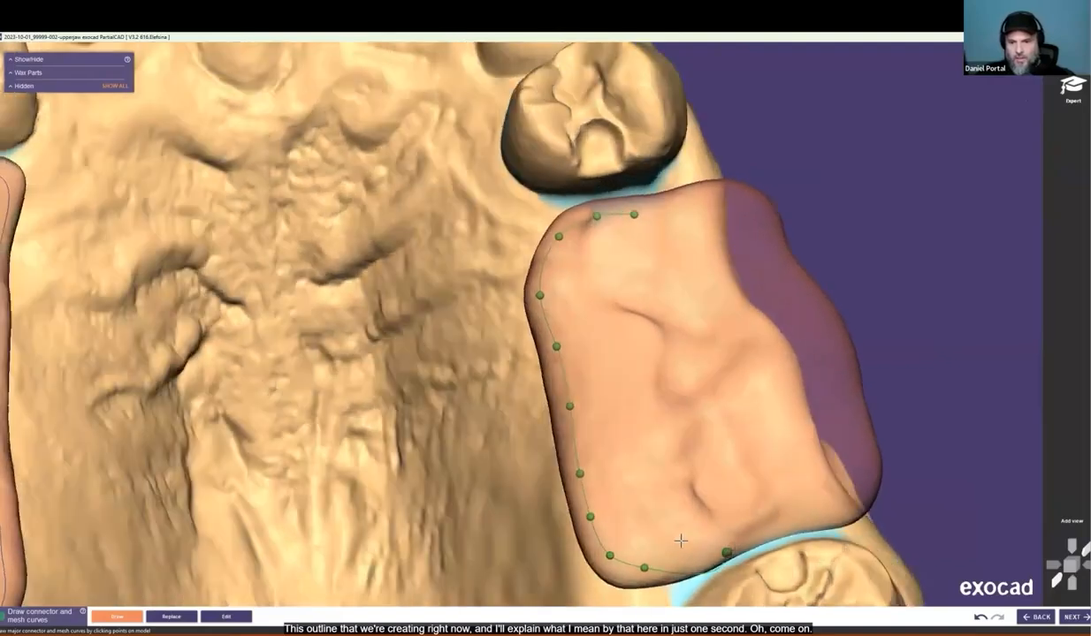
mouse_move(774, 580)
mouse_down()
mouse_move(749, 571)
mouse_move(762, 575)
mouse_up()
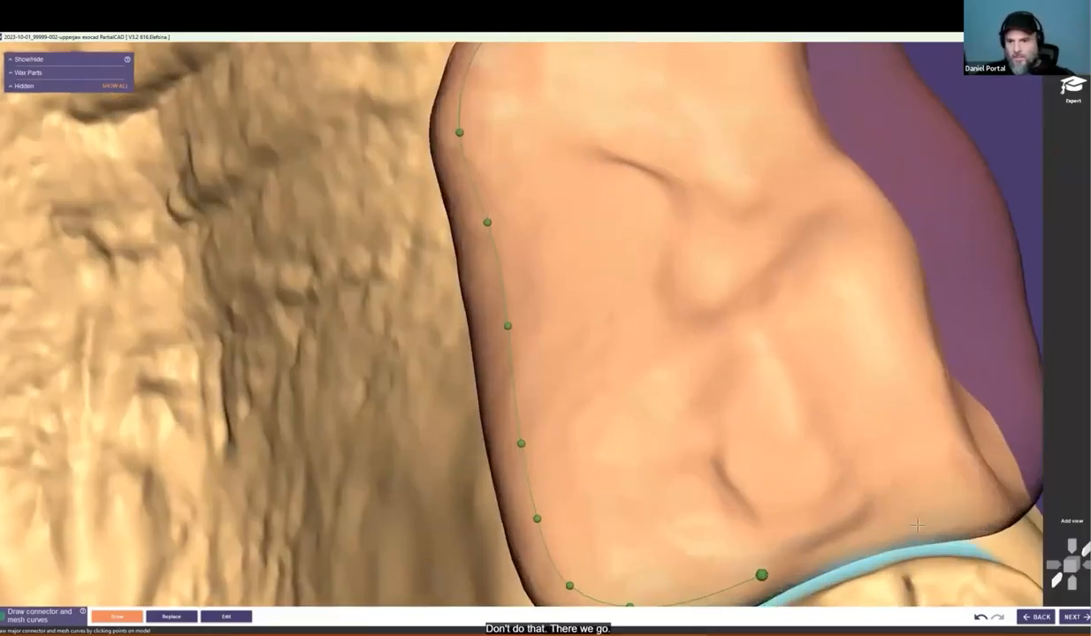
scroll(872, 488, down, 3)
middle_drag(862, 512, 533, 371)
right_drag(533, 370, 579, 397)
scroll(579, 397, up, 2)
click(608, 389)
click(665, 359)
right_drag(665, 359, 695, 184)
click(682, 317)
click(694, 161)
middle_drag(682, 98, 530, 303)
click(513, 191)
click(498, 120)
click(463, 83)
double_click(394, 90)
Step: Draw the closed major connector outline across the palate, overlapping the inner edges of both mesh outlines, and continue to the mesh connector settings
scroll(394, 119, down, 5)
middle_drag(394, 120, 624, 242)
right_drag(397, 179, 464, 161)
click(436, 127)
click(429, 149)
click(408, 169)
click(388, 208)
click(386, 242)
click(382, 275)
click(383, 301)
click(383, 342)
click(384, 363)
click(383, 394)
click(384, 406)
click(385, 417)
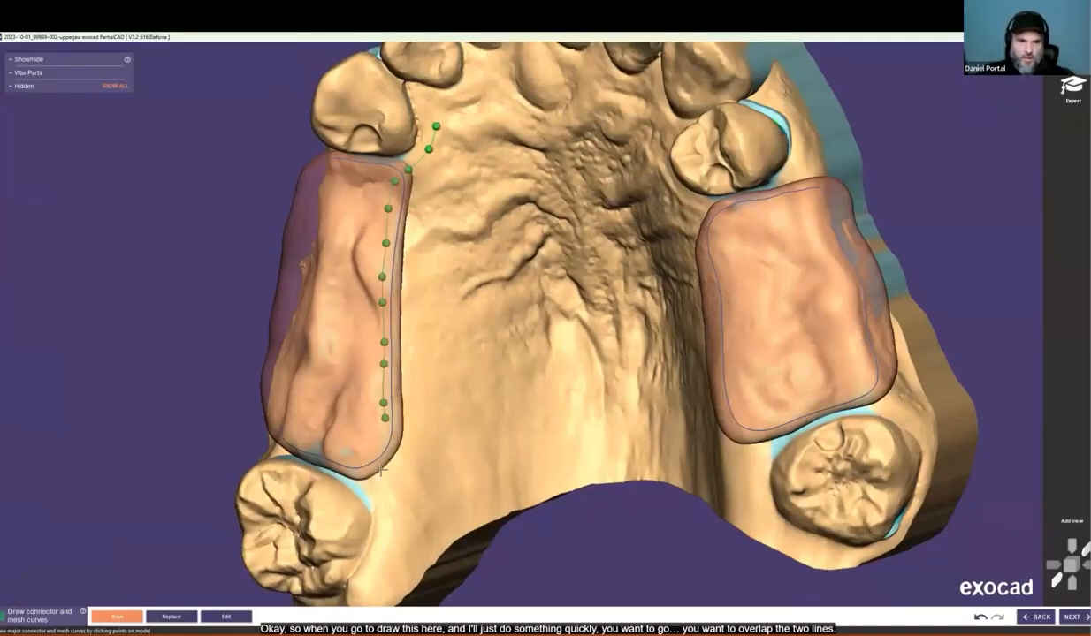
click(383, 455)
click(378, 486)
click(418, 499)
click(460, 474)
click(485, 454)
click(518, 419)
click(543, 381)
click(578, 349)
right_drag(577, 349, 625, 371)
click(608, 360)
click(641, 352)
click(661, 357)
click(698, 398)
click(733, 430)
click(765, 453)
click(794, 449)
click(802, 433)
click(786, 409)
click(780, 382)
click(777, 343)
click(772, 306)
click(764, 269)
click(752, 234)
click(745, 205)
click(727, 188)
click(707, 153)
click(685, 139)
click(661, 155)
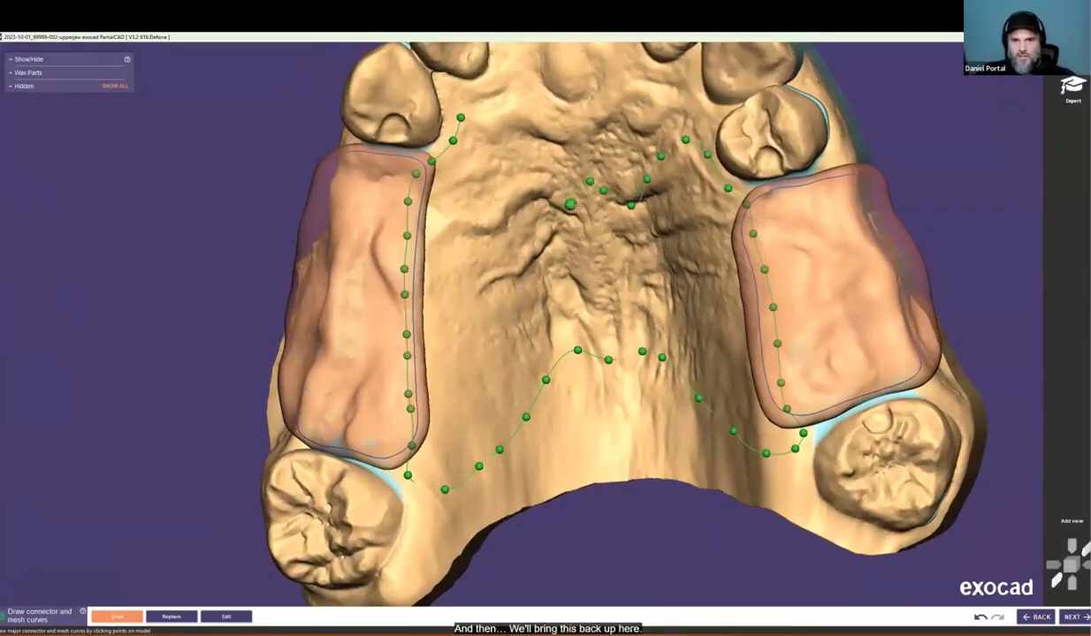
click(458, 118)
scroll(551, 265, down, 5)
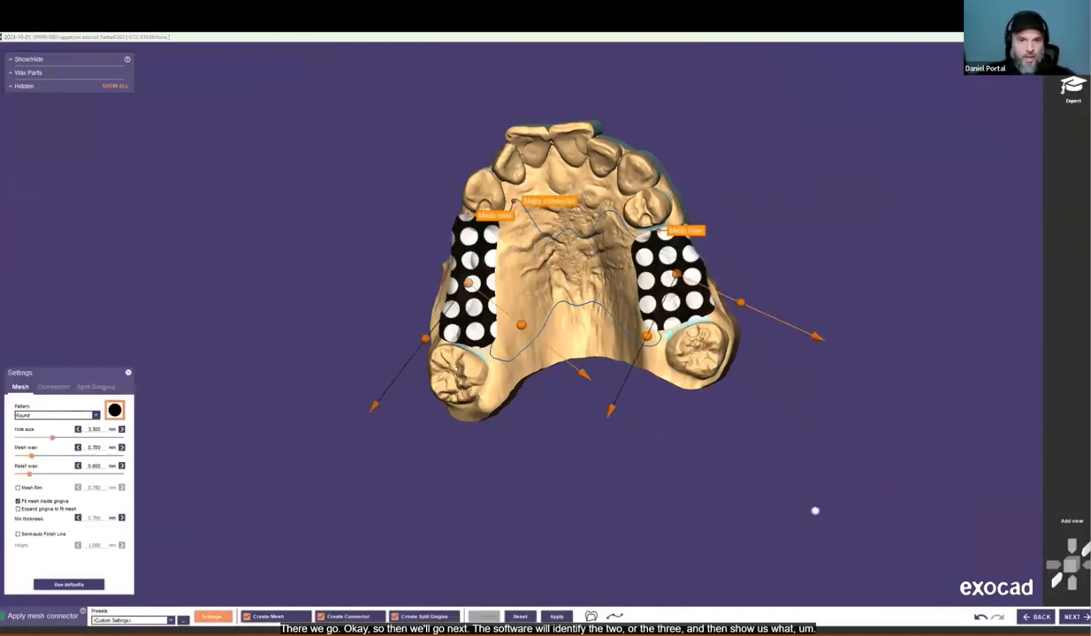
Step: Review the mesh, split gingiva and connector settings, including pattern, thickness and stipple options
scroll(478, 372, up, 3)
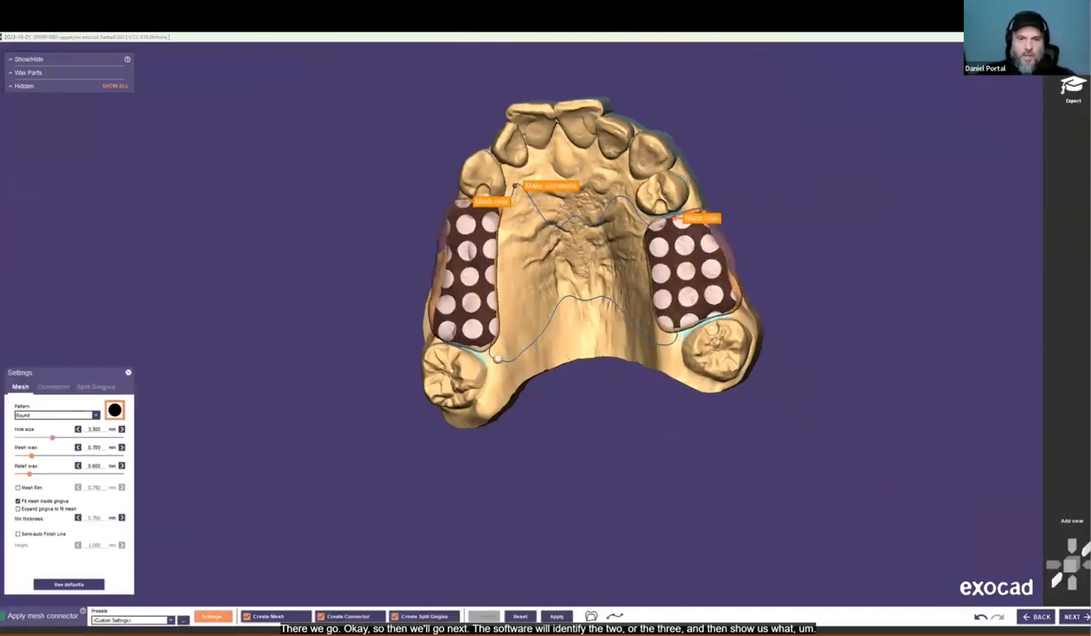
right_drag(517, 363, 535, 367)
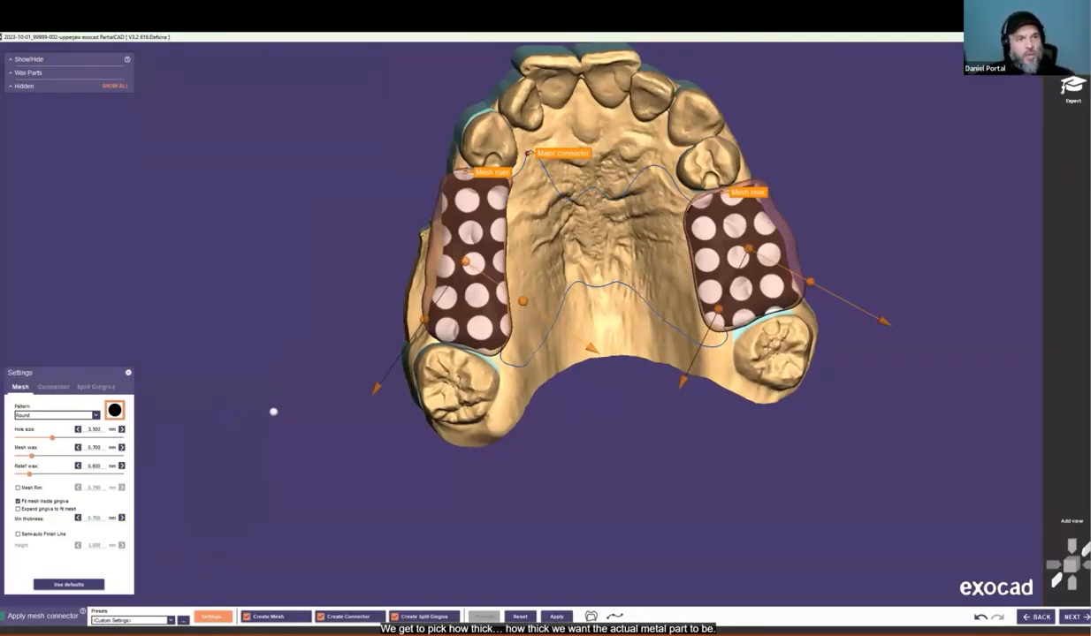
right_drag(435, 335, 586, 234)
right_drag(682, 238, 512, 357)
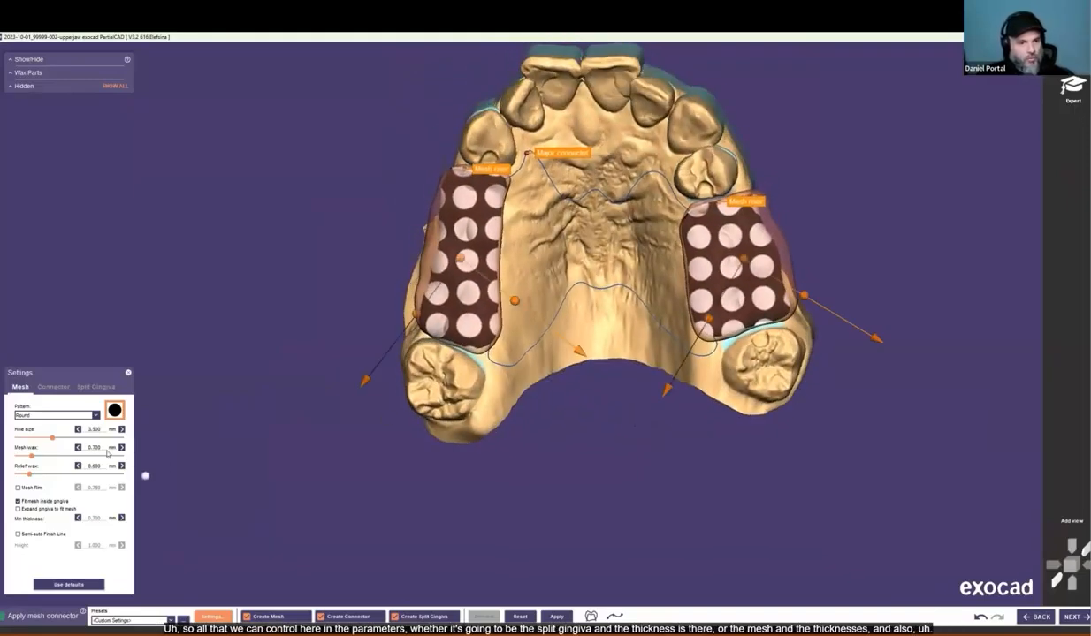
click(95, 387)
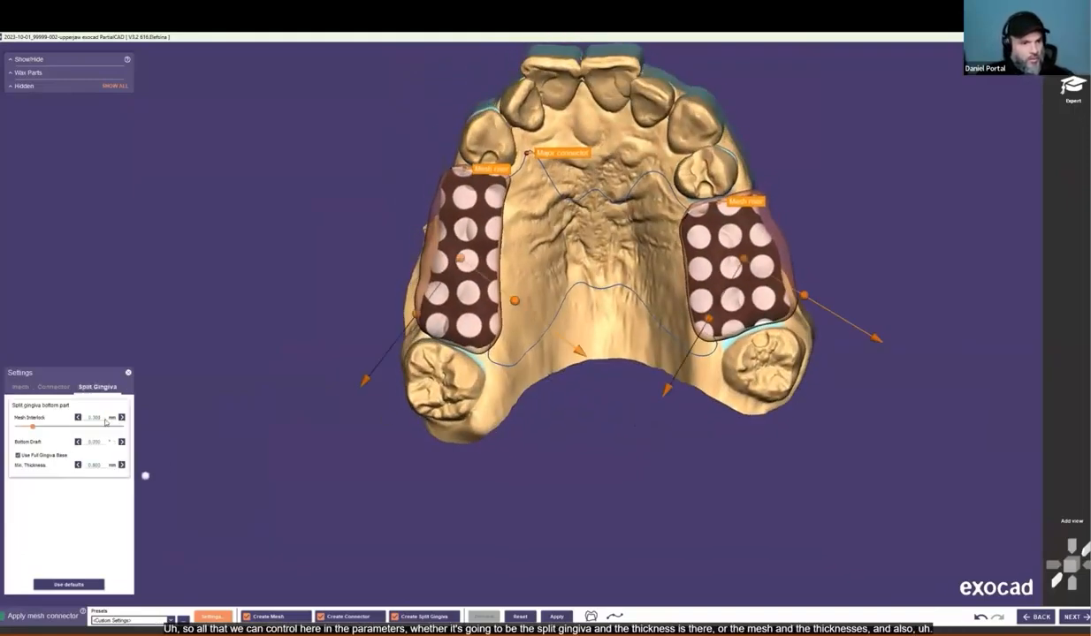
click(20, 388)
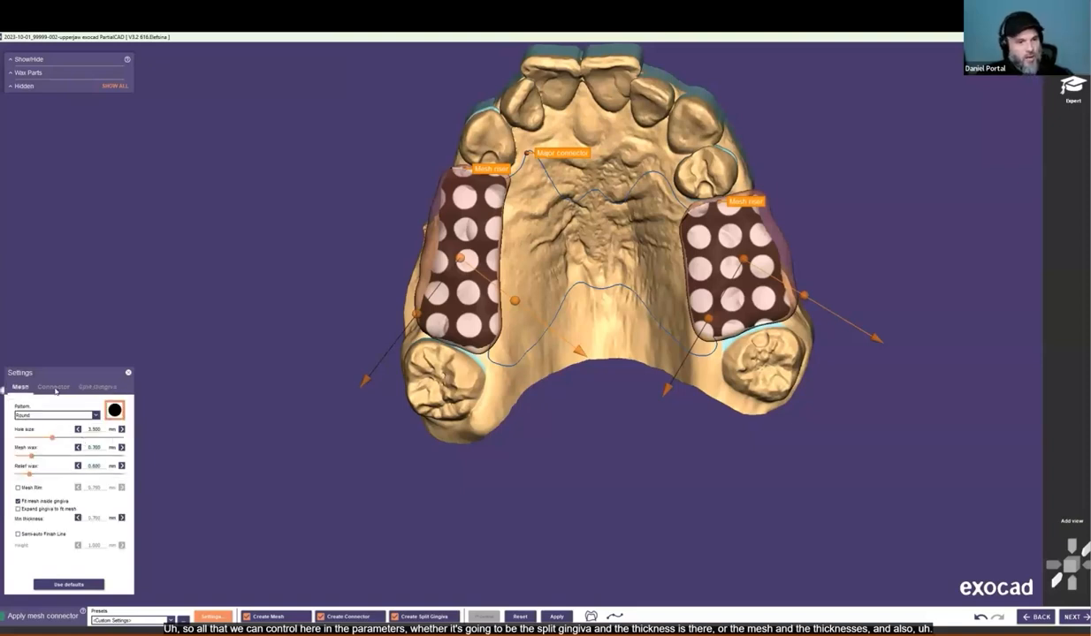
click(53, 387)
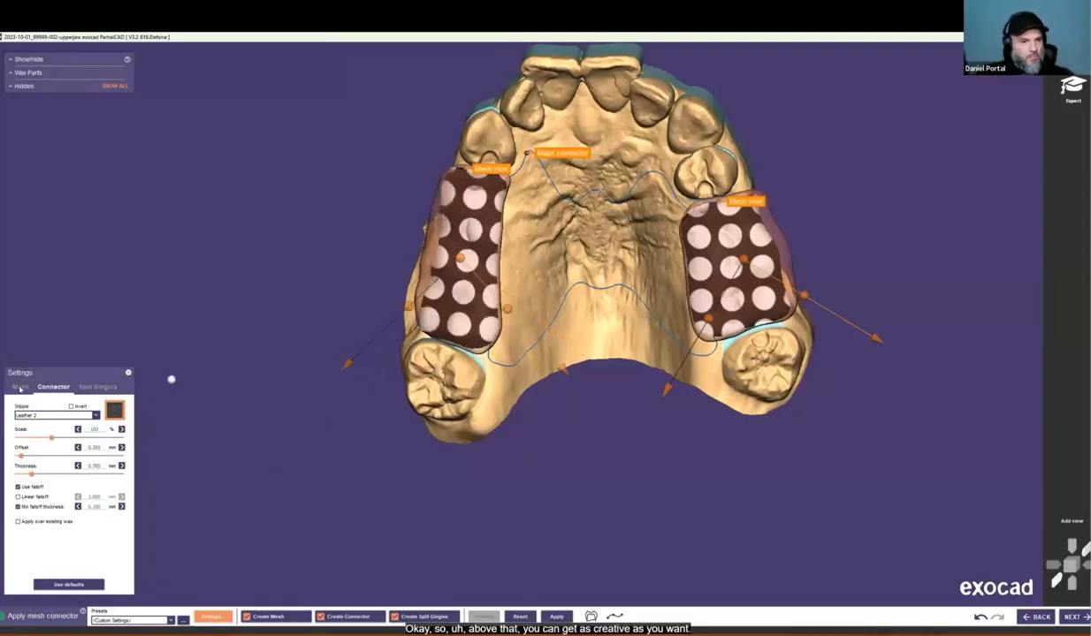
click(20, 389)
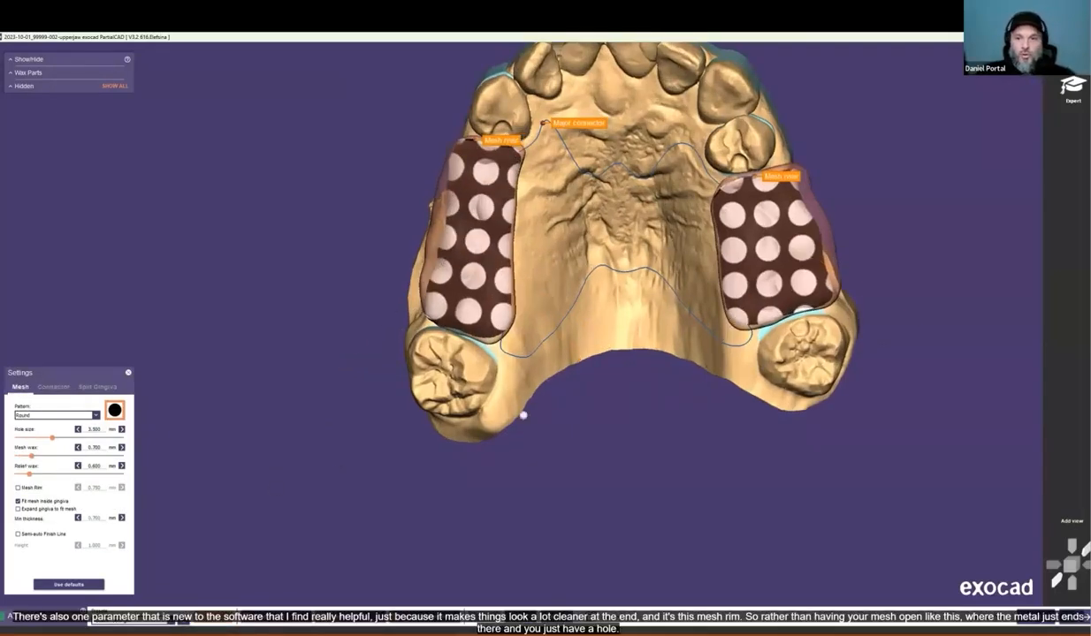
Step: Rotate the hole pattern of the mesh on teeth 13-14 slightly and enable Mesh Rim
drag(856, 275, 847, 265)
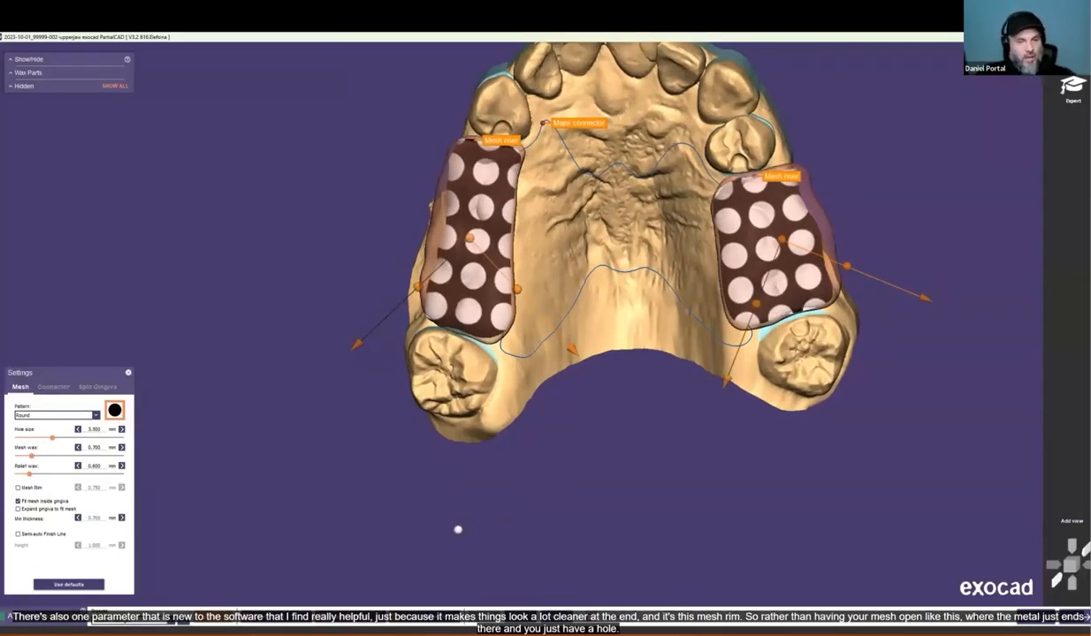
click(18, 488)
scroll(522, 243, up, 5)
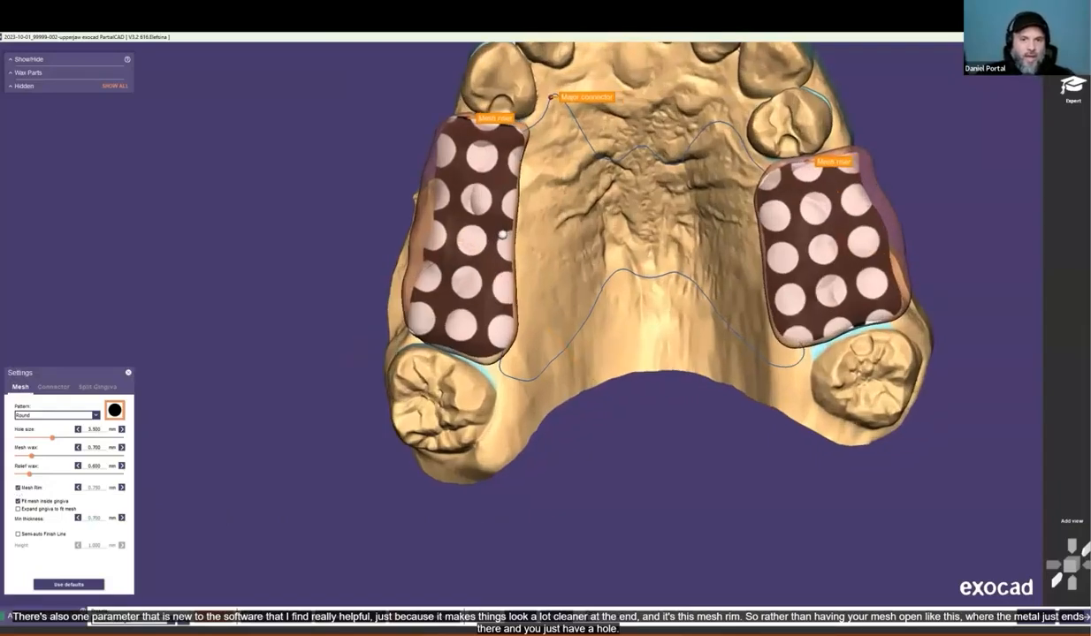
scroll(522, 243, up, 2)
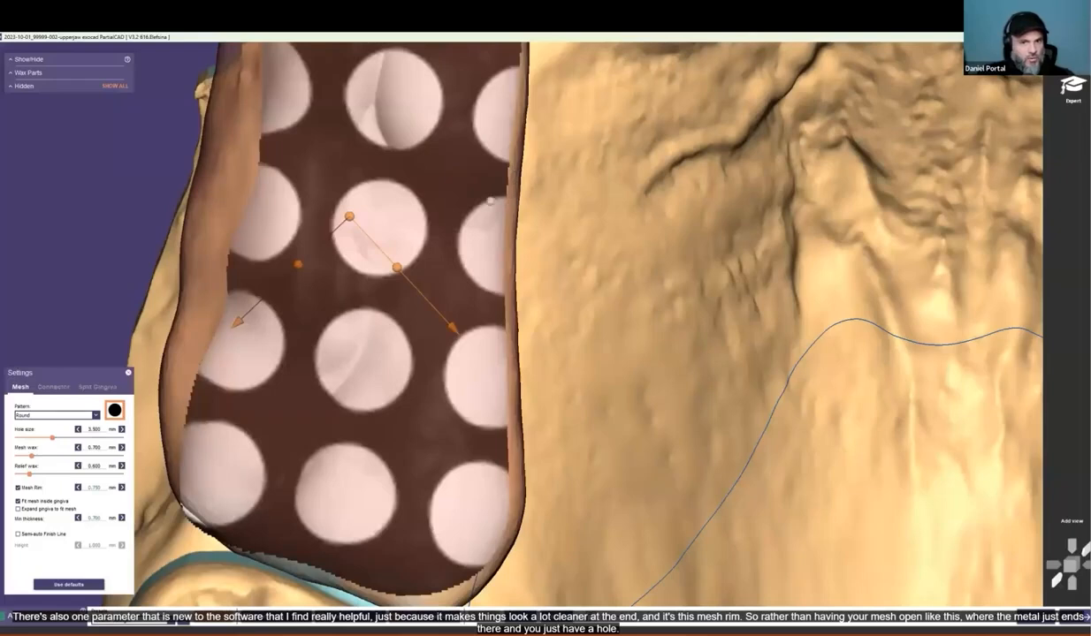
Step: Generate the meshes and major connector with these settings and continue to drawing the clasp curves
scroll(504, 295, down, 2)
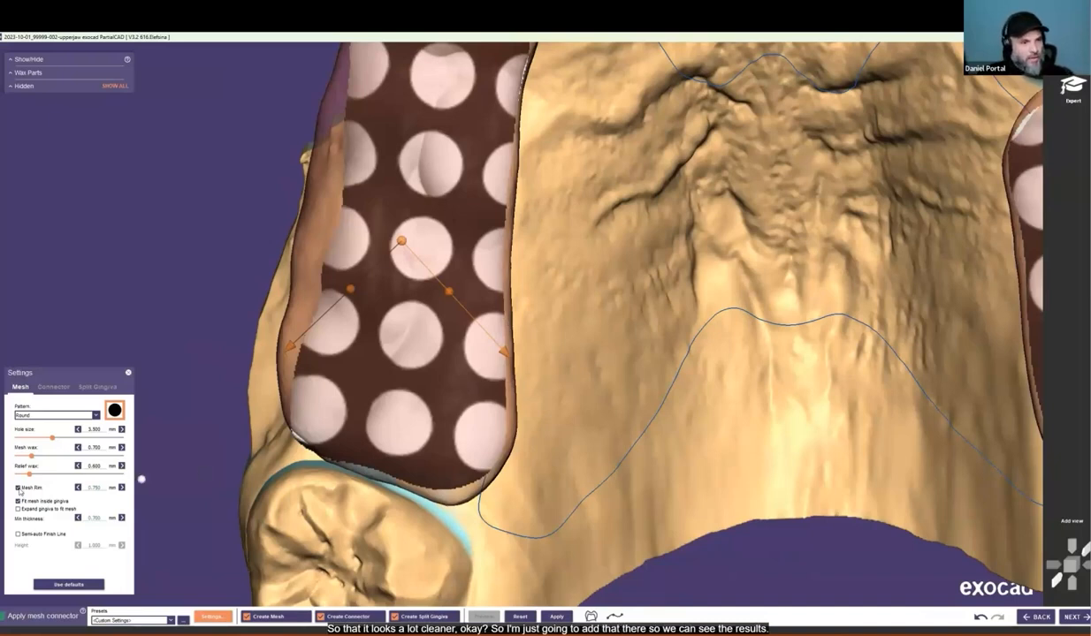
scroll(132, 302, down, 3)
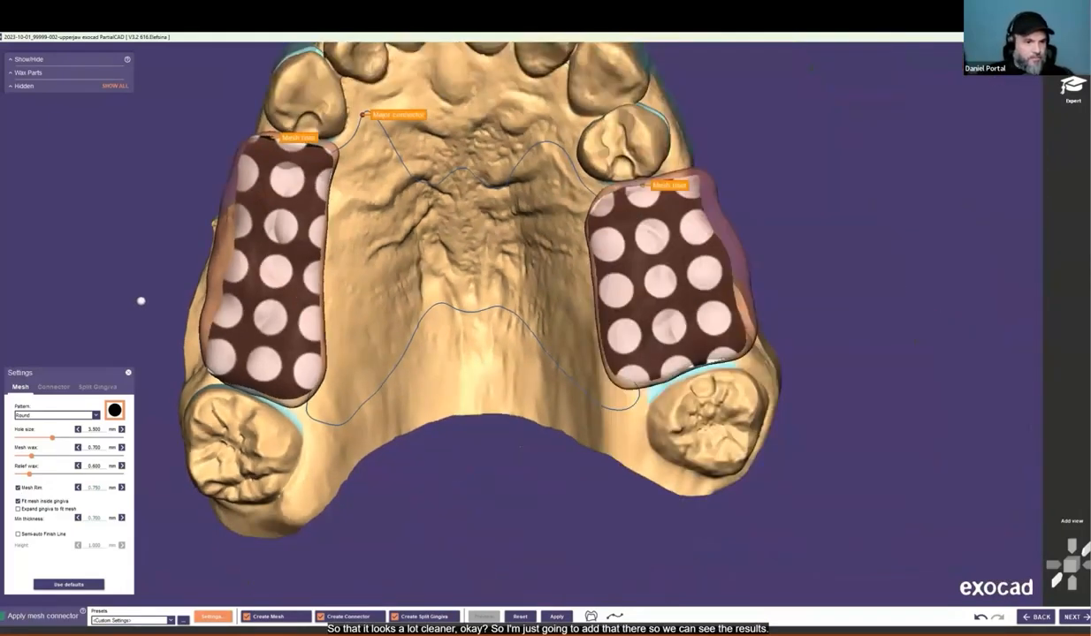
scroll(142, 301, down, 1)
click(1076, 618)
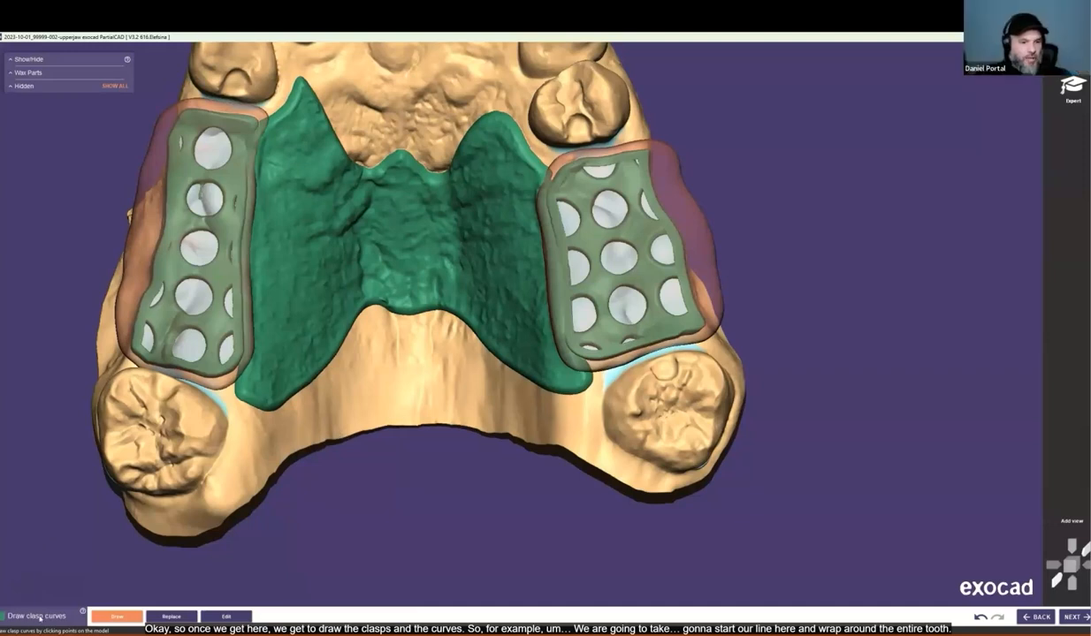
Step: Draw a clasp curve around the tooth directly in front of the narrower mesh, running along its outer, mesh-facing and inner surfaces
middle_drag(480, 536, 675, 541)
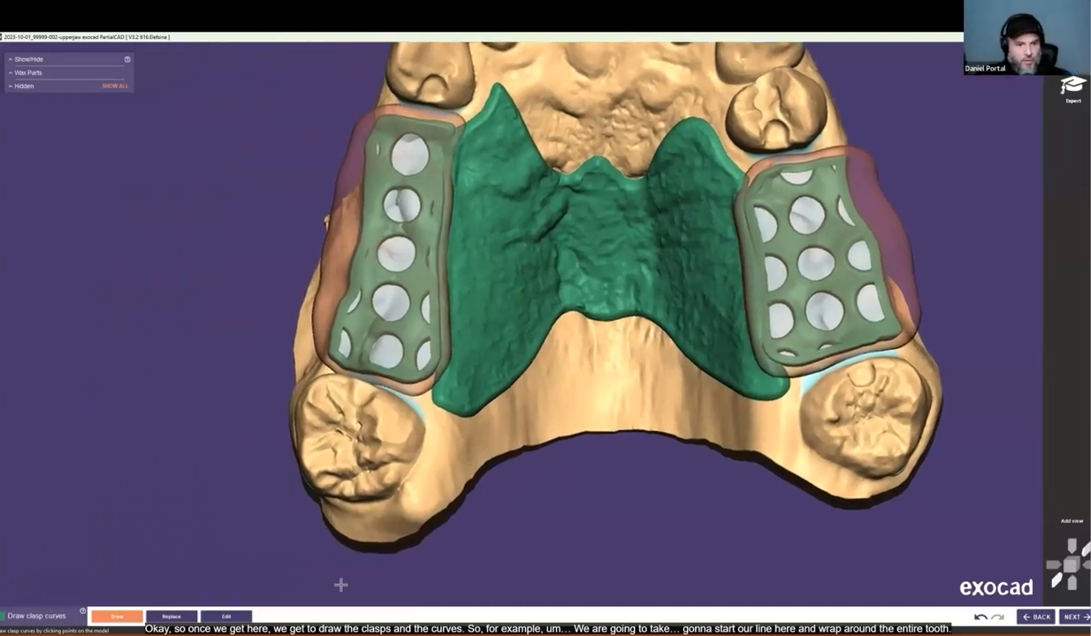
scroll(255, 558, down, 2)
middle_drag(464, 221, 510, 312)
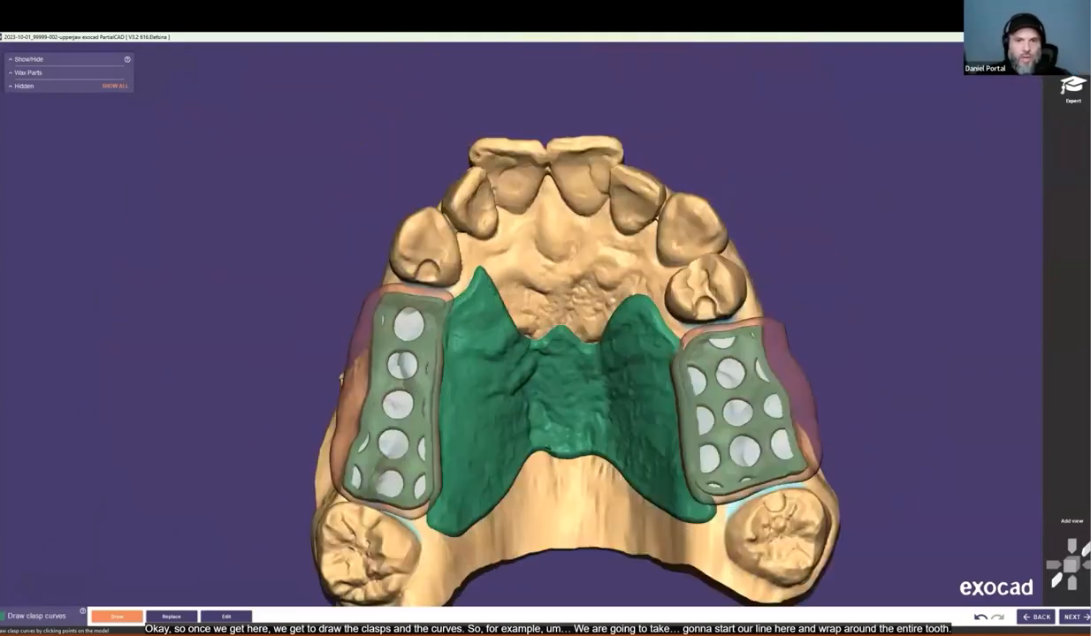
right_drag(509, 312, 530, 424)
scroll(434, 309, up, 8)
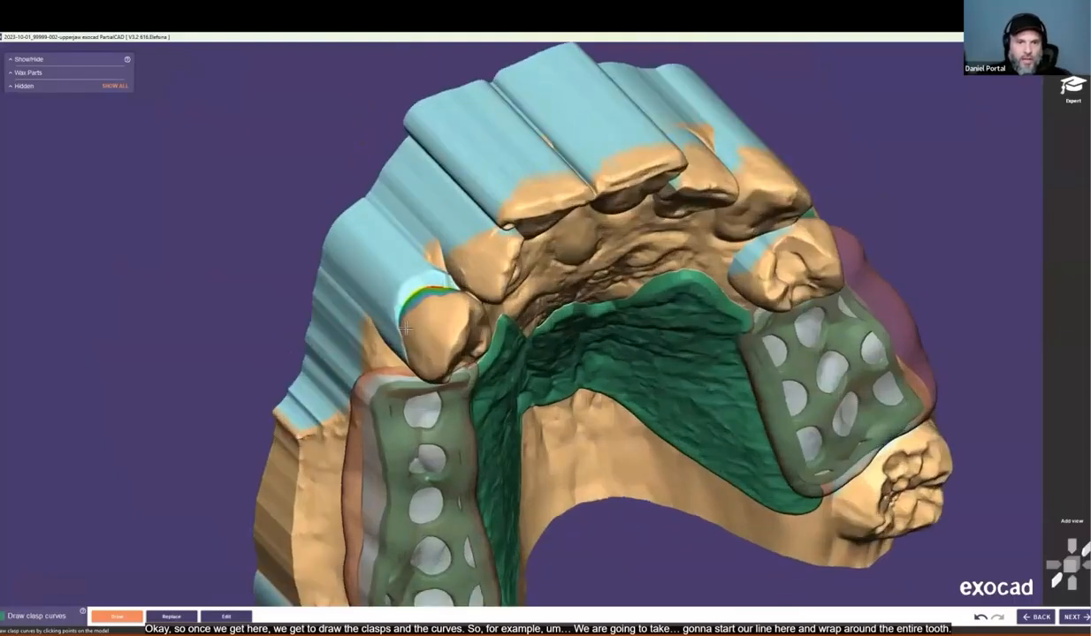
click(380, 353)
right_drag(364, 372, 363, 409)
click(378, 426)
click(414, 465)
right_drag(464, 499, 521, 484)
click(532, 482)
Step: Draw the second clasp curve around the molar behind the narrower mesh
right_drag(583, 415, 374, 352)
scroll(385, 426, up, 3)
click(293, 480)
click(349, 426)
click(373, 341)
click(347, 263)
right_drag(347, 263, 288, 204)
click(295, 212)
click(221, 184)
right_drag(221, 184, 164, 157)
click(141, 158)
Step: Draw and finish a clasp curve wrapping around the premolar in front of the wider mesh
right_drag(280, 270, 631, 403)
middle_click(831, 486)
right_drag(831, 486, 503, 455)
scroll(581, 327, up, 4)
click(591, 331)
click(555, 398)
click(474, 451)
mouse_move(429, 485)
right_down()
mouse_move(451, 415)
mouse_move(410, 488)
right_up()
click(322, 481)
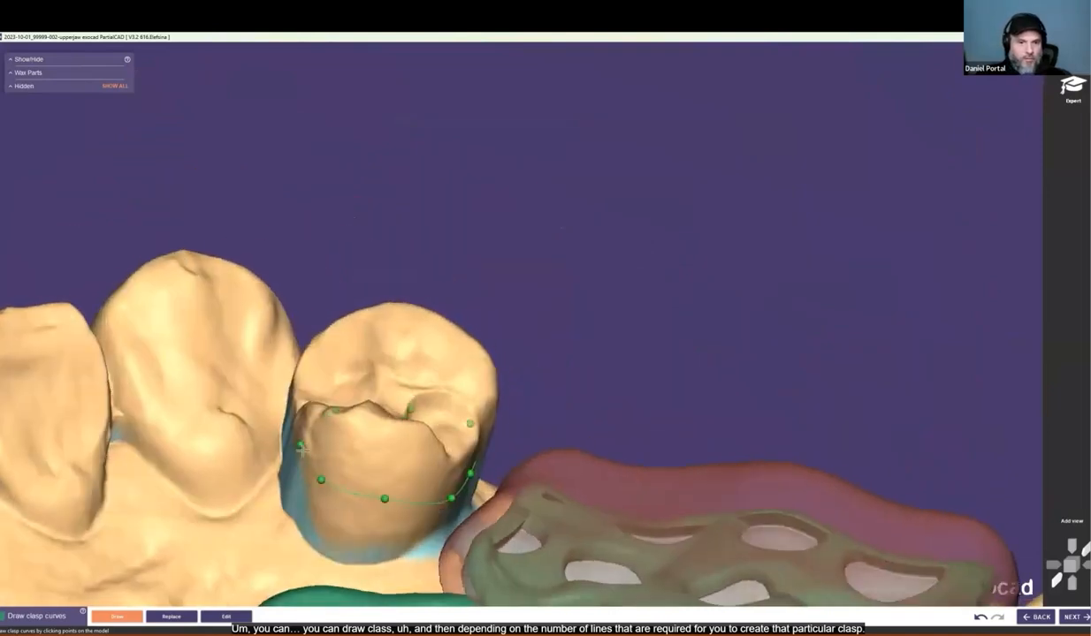
double_click(302, 451)
Step: Draw the last clasp curve around the molar behind the wider mesh and continue to applying the clasps
scroll(429, 487, down, 3)
middle_click(735, 545)
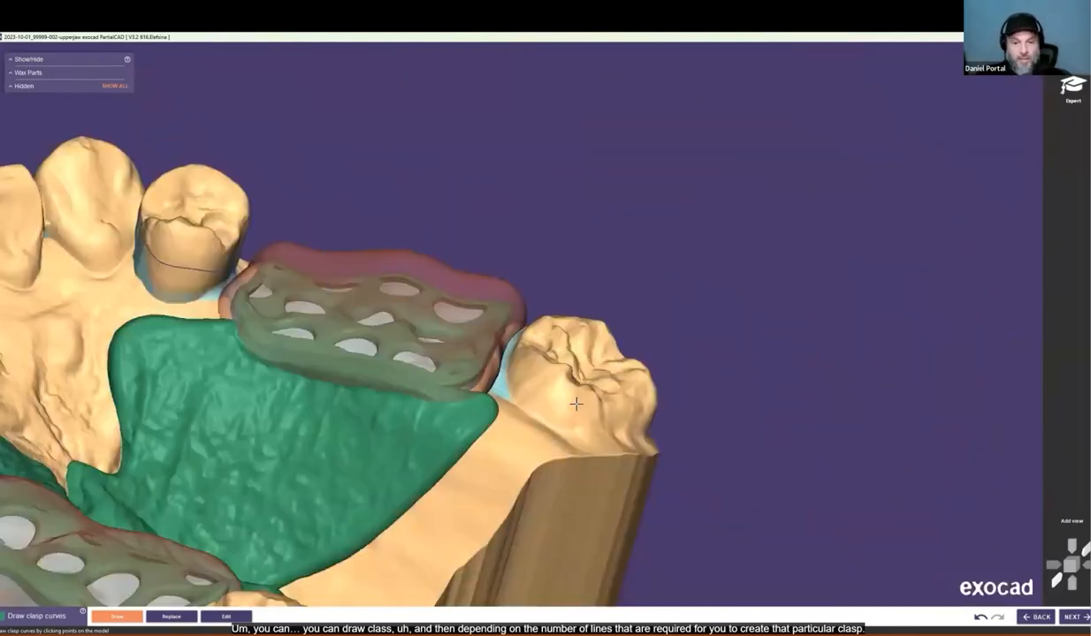
scroll(576, 404, up, 5)
click(536, 457)
right_drag(482, 380, 460, 282)
click(478, 286)
click(508, 215)
right_drag(508, 215, 591, 173)
click(592, 173)
click(675, 162)
click(736, 186)
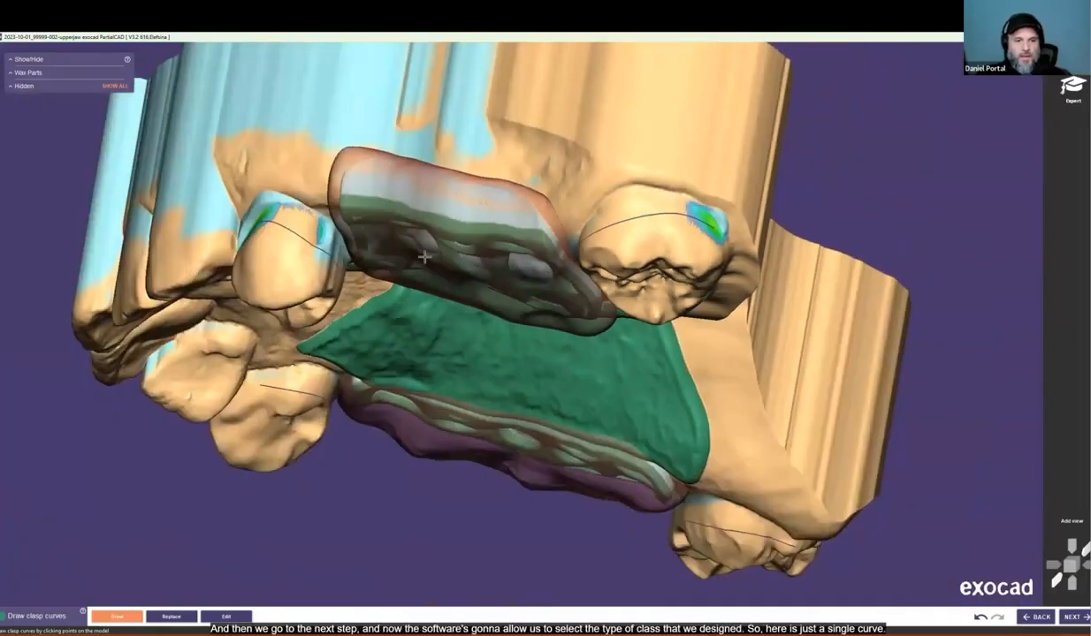
right_drag(409, 247, 361, 329)
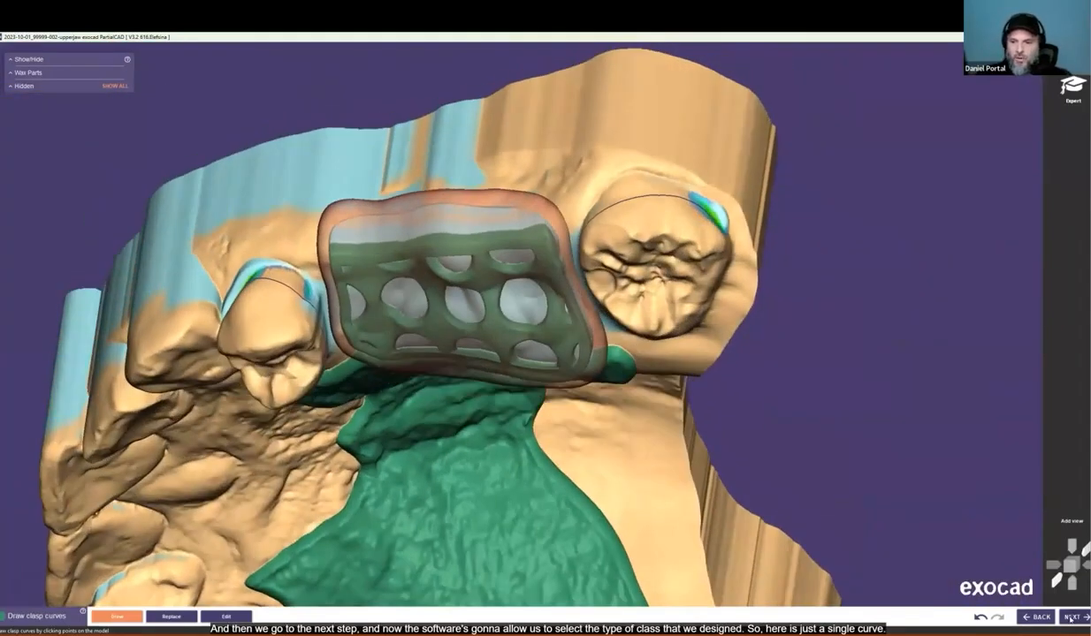
click(1069, 617)
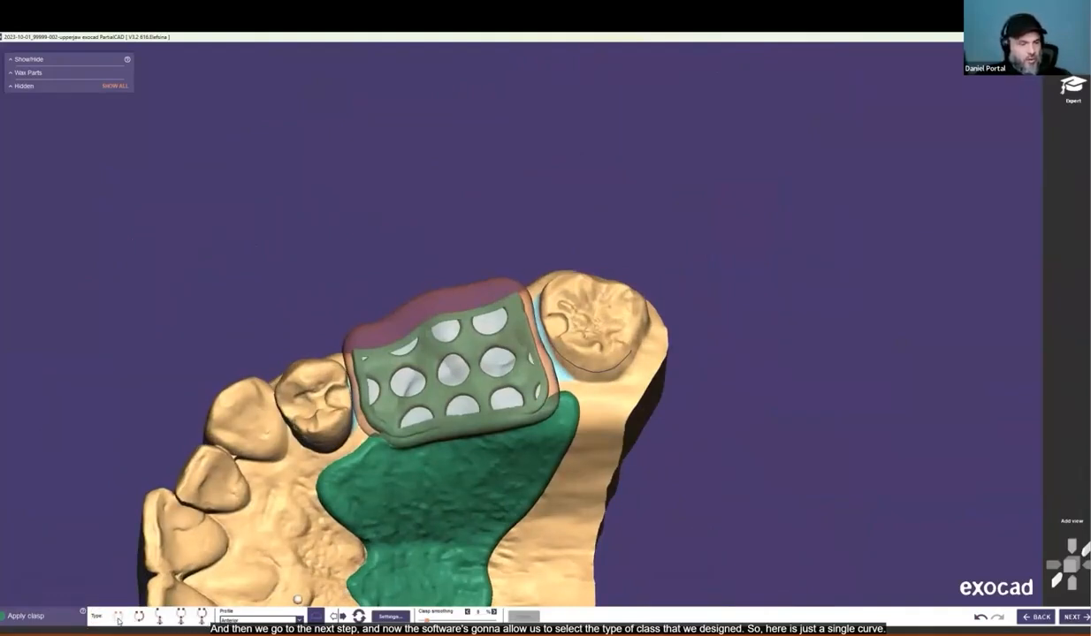
Step: Form a single-curve clasp with the Anterior profile on the molar behind the wider mesh and slightly adjust its end point
right_drag(570, 355, 576, 307)
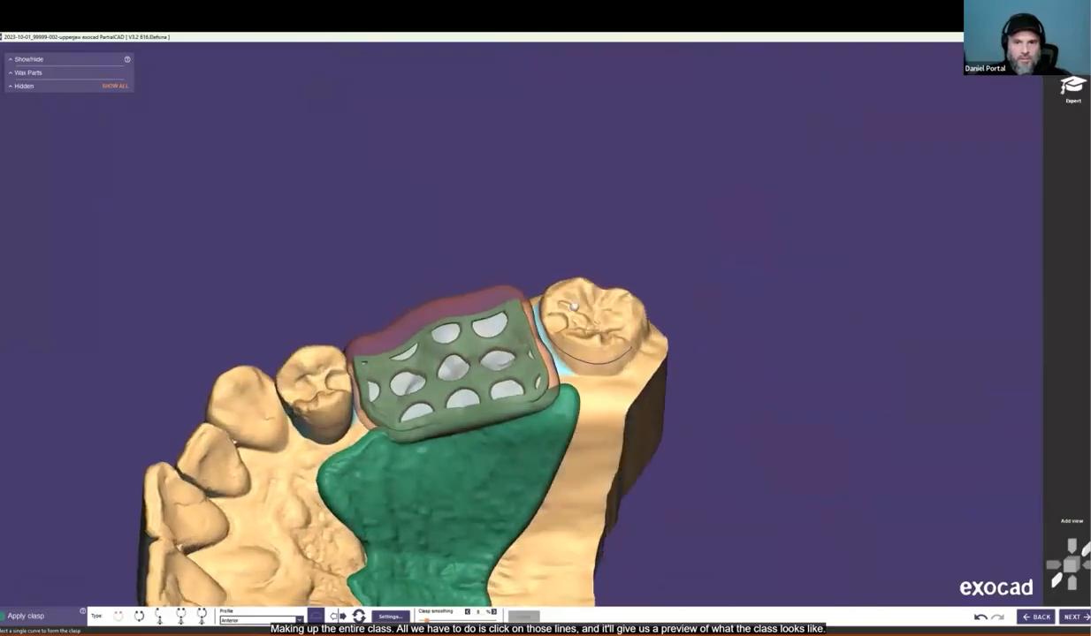
scroll(585, 309, up, 3)
click(603, 393)
right_drag(549, 392, 680, 345)
right_drag(610, 168, 662, 268)
scroll(645, 252, up, 3)
mouse_move(506, 239)
mouse_down()
mouse_move(507, 282)
mouse_move(504, 227)
mouse_move(504, 243)
mouse_up()
scroll(536, 315, down, 3)
right_drag(558, 339, 526, 253)
Step: Keep the default Anterior clasp settings, width 2.4 mm and both taper ends 1.1 mm, and apply the molar clasp
click(206, 603)
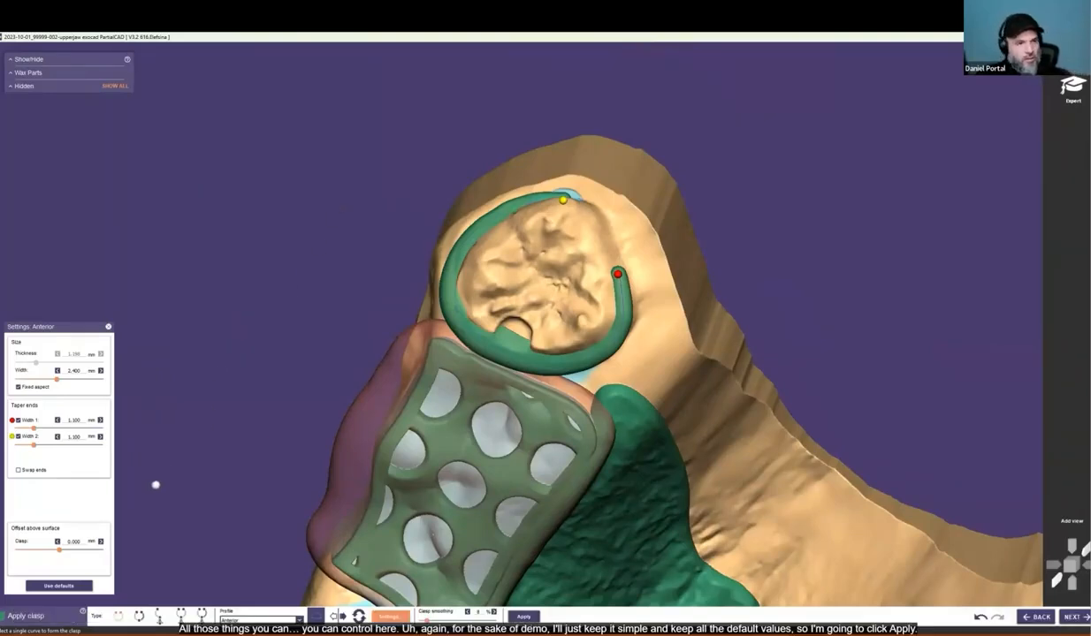
right_drag(592, 406, 617, 328)
scroll(602, 386, down, 3)
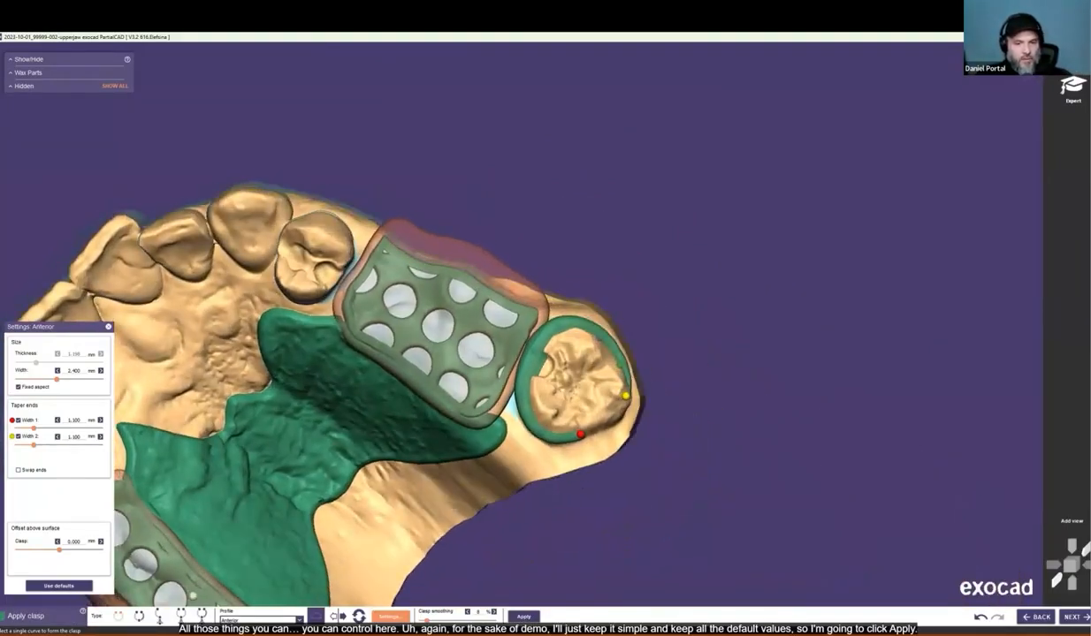
click(524, 616)
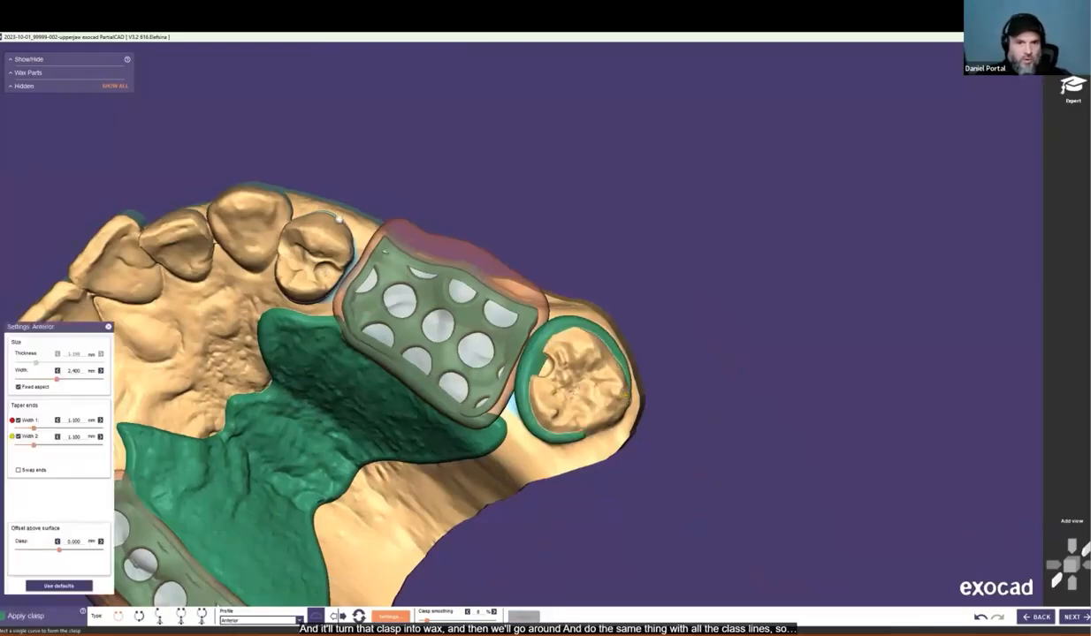
Step: Form and apply clasps from the remaining three curves with the same Anterior settings, and continue to the clone wax fill
right_drag(338, 219, 354, 200)
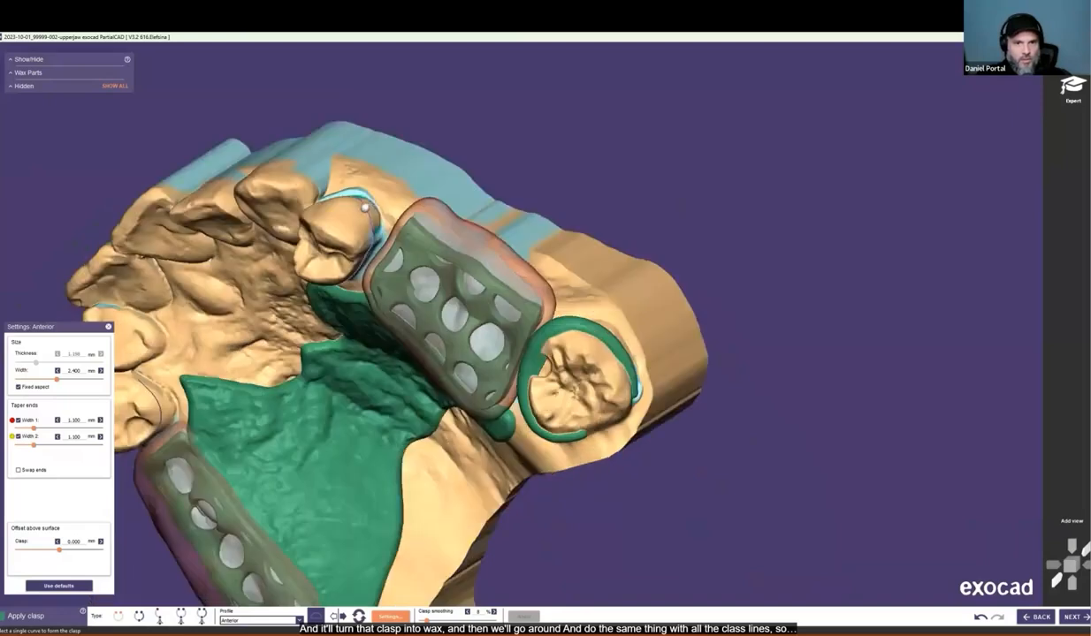
click(351, 199)
click(523, 616)
right_drag(263, 487, 619, 358)
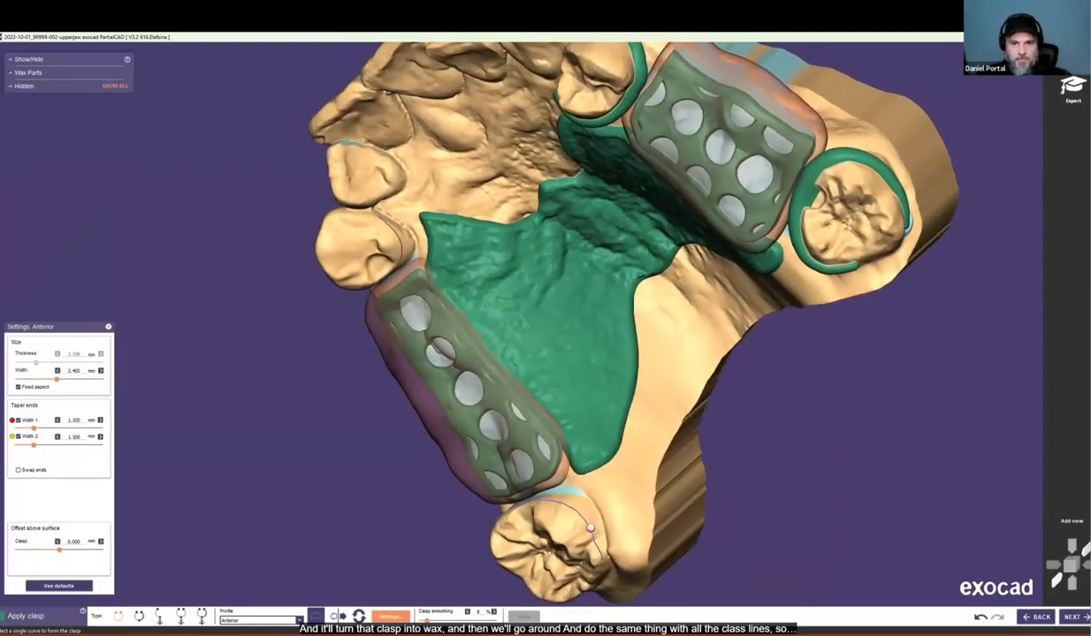
click(590, 528)
click(393, 241)
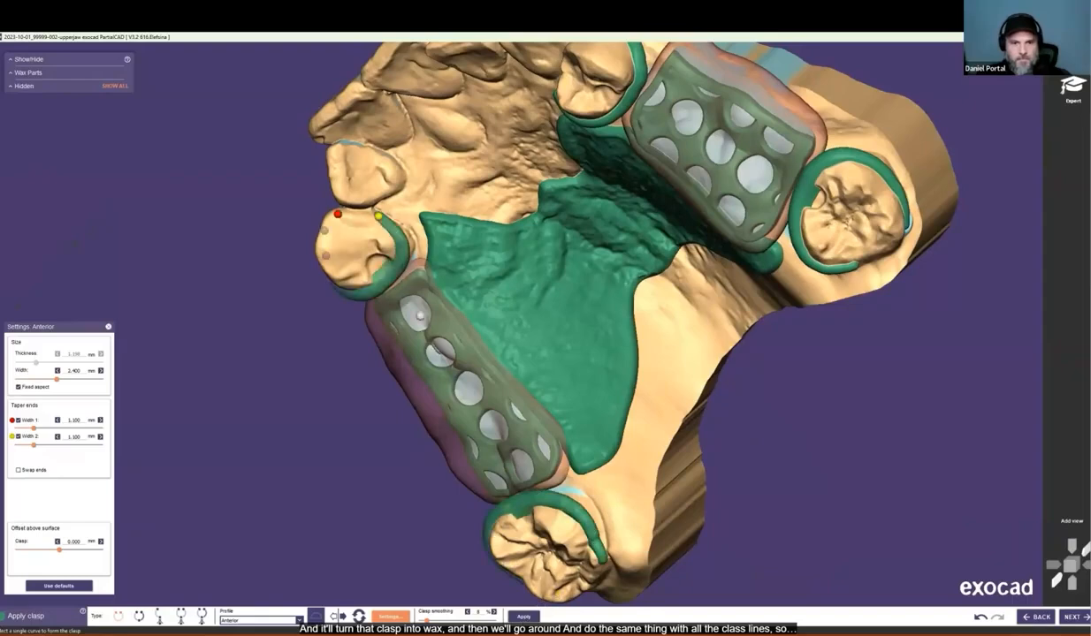
click(523, 616)
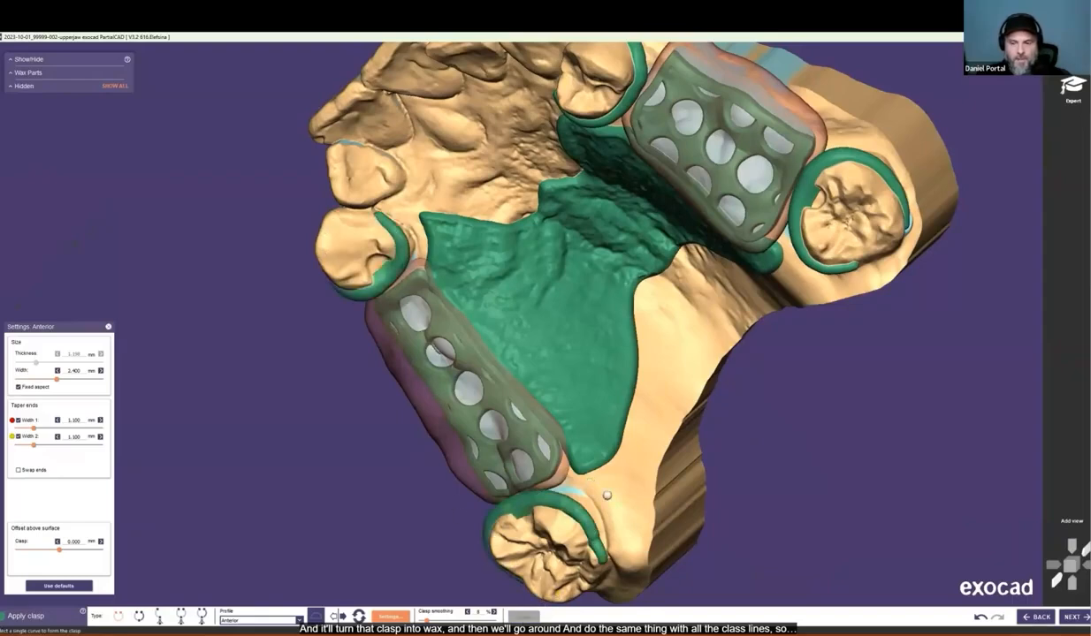
scroll(711, 416, down, 3)
mouse_move(716, 448)
right_down()
mouse_move(727, 408)
mouse_move(759, 415)
mouse_move(763, 389)
right_up()
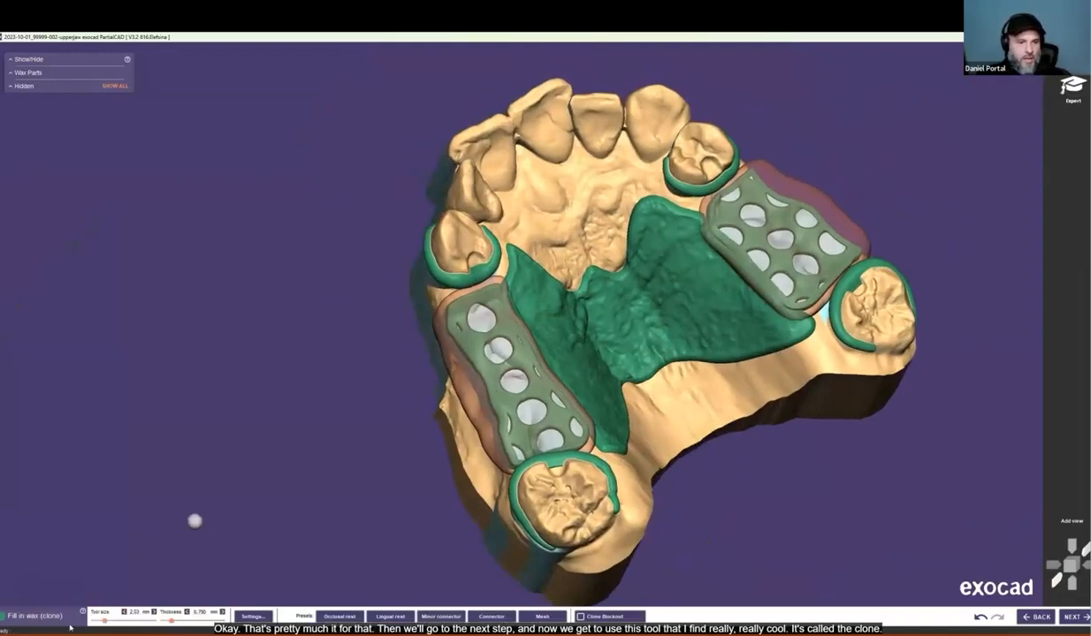
Step: Use the Occlusal rest preset at 0.6 mm thickness with an enlarged tool to add a rest on the molar behind the narrower mesh
scroll(596, 306, up, 3)
scroll(596, 306, up, 1)
mouse_move(507, 310)
right_down()
mouse_move(478, 268)
mouse_move(548, 362)
mouse_move(575, 329)
mouse_move(566, 322)
right_up()
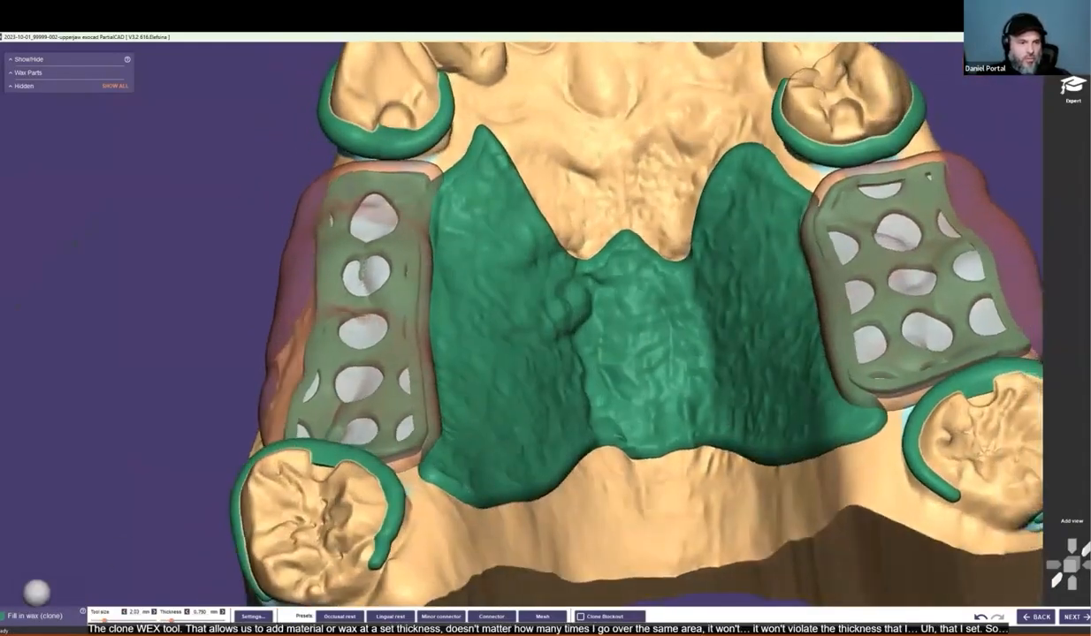
mouse_move(484, 340)
right_down()
mouse_move(512, 327)
mouse_move(497, 314)
mouse_move(504, 296)
right_up()
middle_drag(223, 492, 360, 404)
mouse_move(368, 419)
right_down()
mouse_move(407, 480)
mouse_move(397, 465)
right_up()
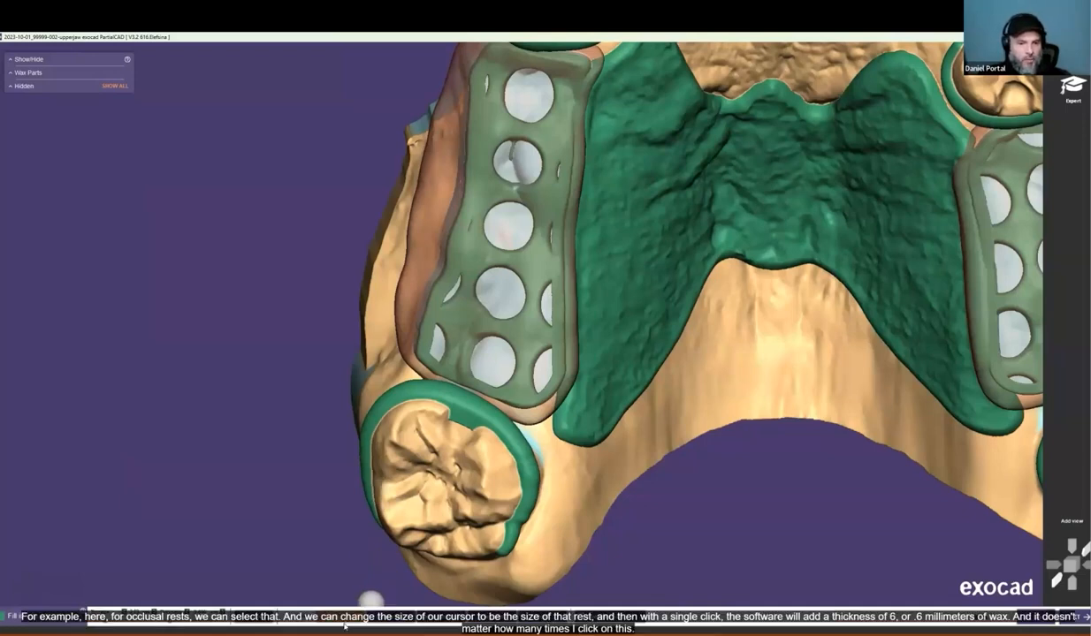
scroll(452, 430, up, 5)
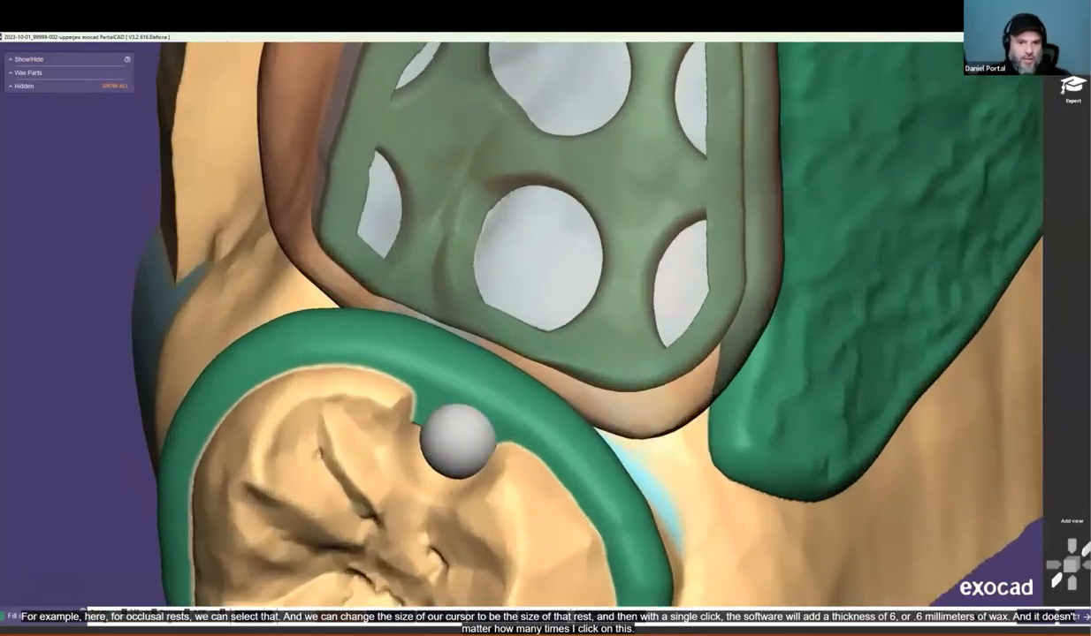
shift+scroll(452, 435, up, 2)
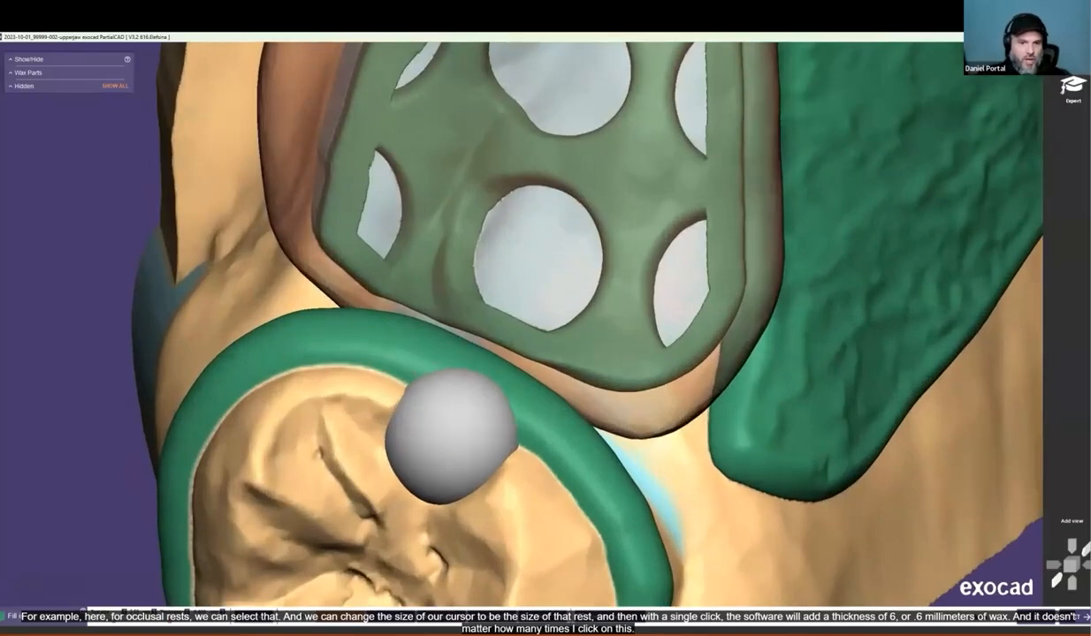
shift+scroll(453, 439, up, 2)
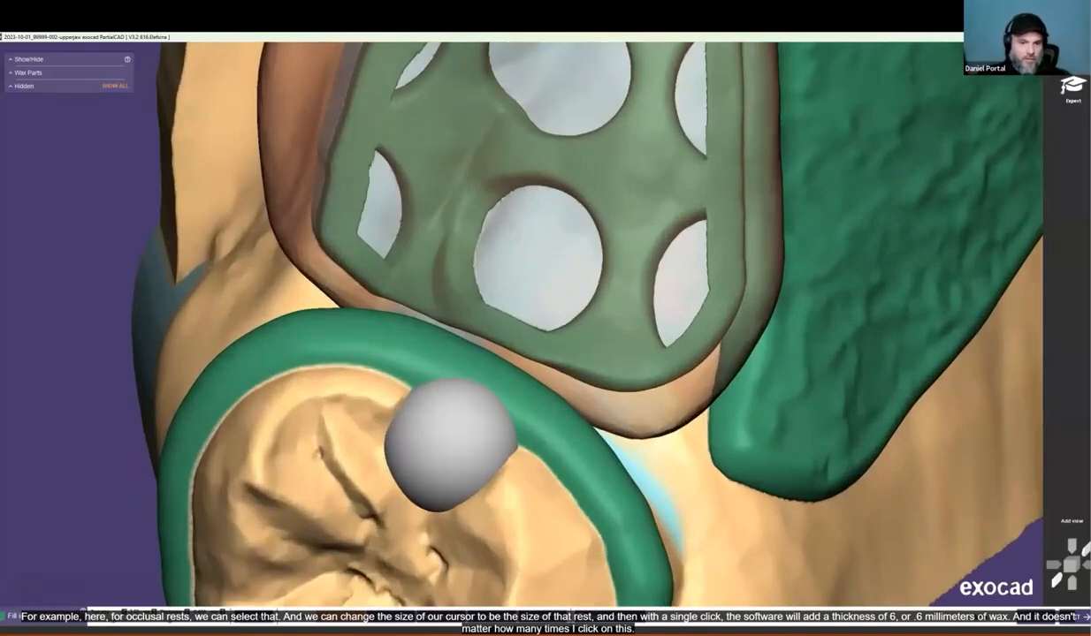
scroll(530, 530, down, 3)
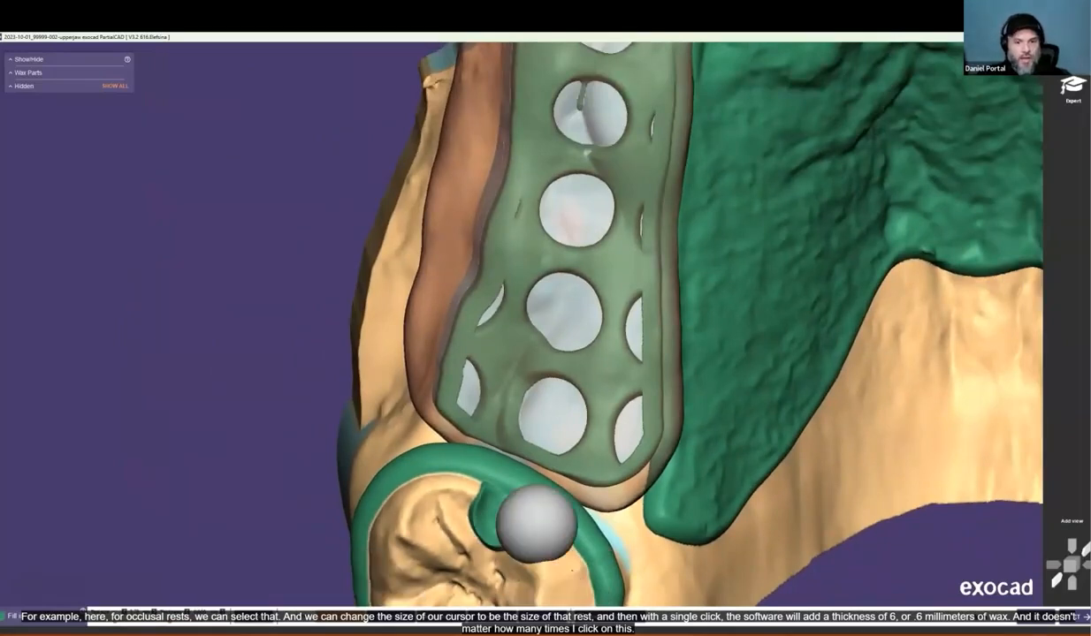
scroll(521, 517, up, 3)
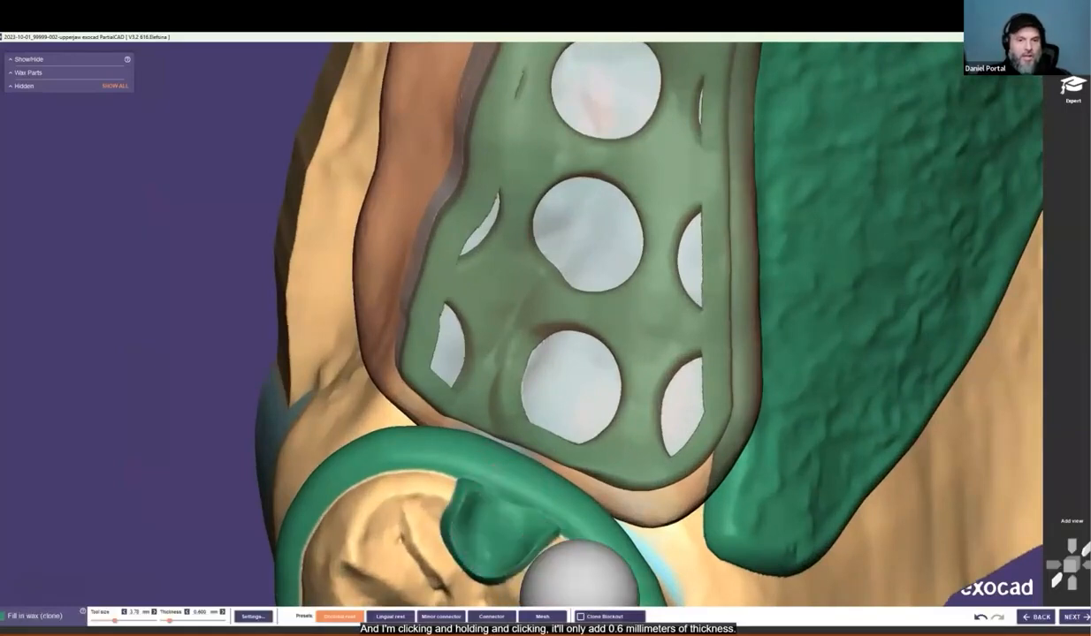
click(570, 446)
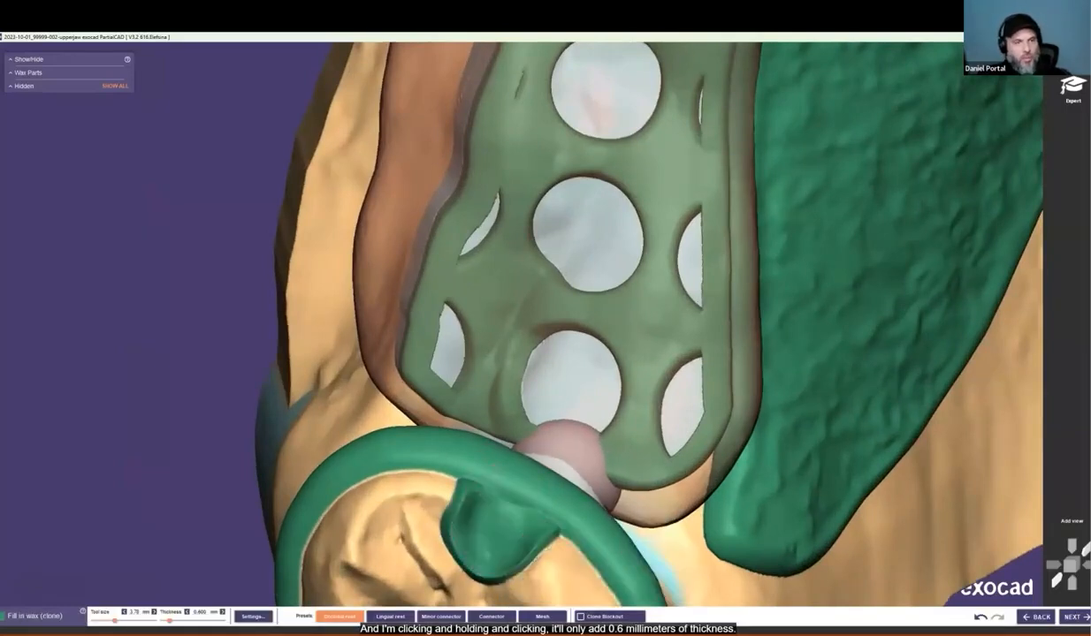
Step: Add 0.6 mm occlusal rests on the other three clasped teeth with a tool size of 3.53 mm
mouse_move(594, 168)
middle_down()
mouse_move(548, 146)
mouse_move(511, 358)
middle_up()
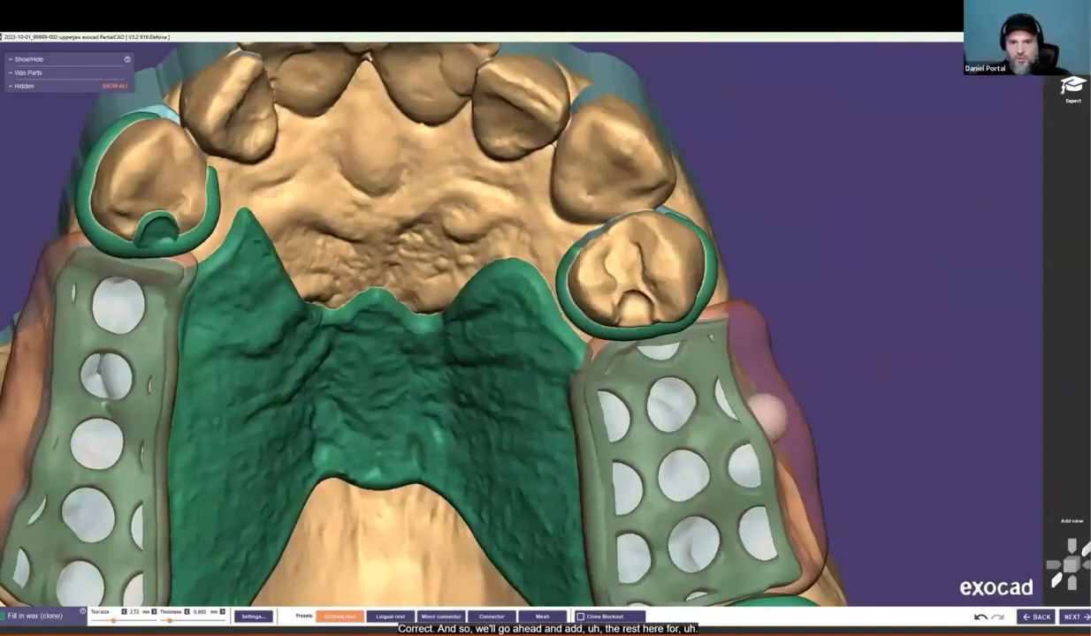
scroll(610, 256, up, 5)
scroll(586, 308, down, 4)
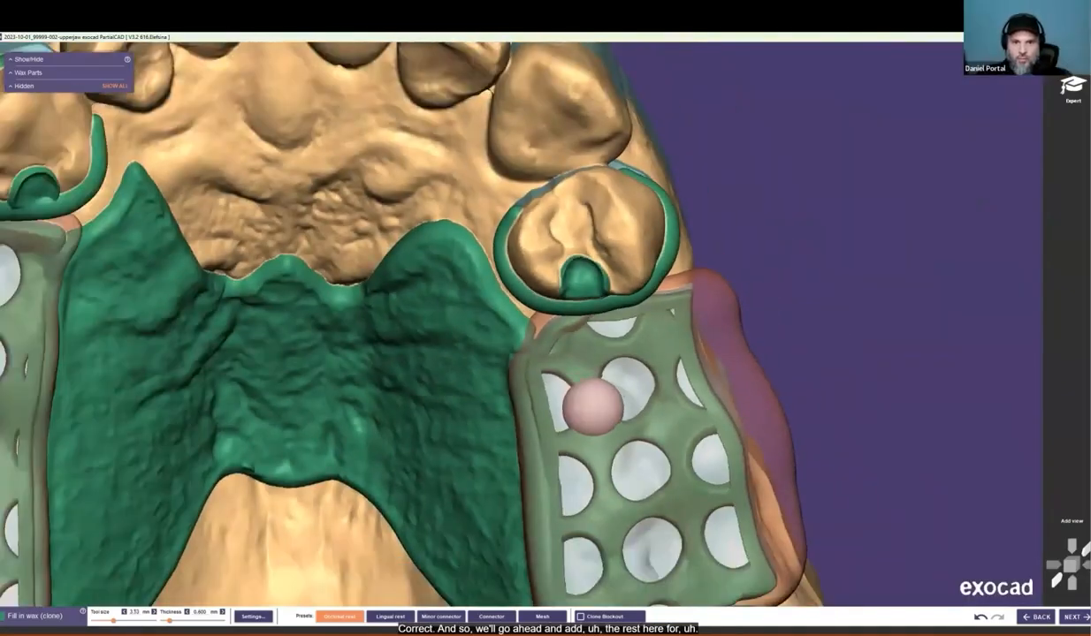
middle_drag(692, 594, 568, 416)
scroll(570, 429, up, 1)
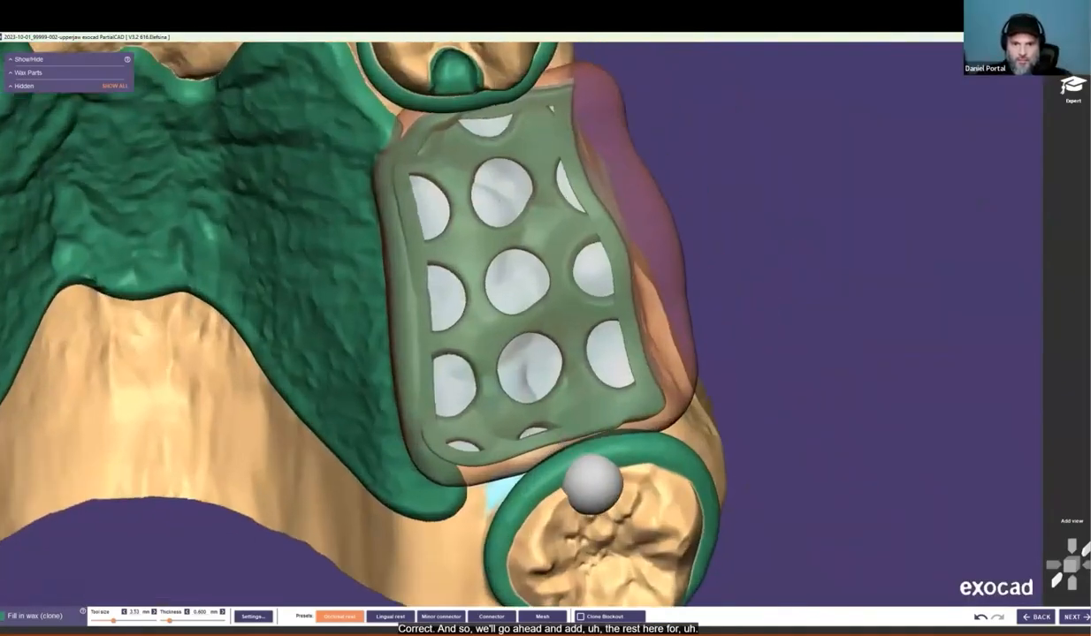
scroll(592, 487, down, 3)
Step: Switch to the Minor connector preset at 1.2 mm thickness and join the clasp in front of the narrower mesh to that mesh
right_drag(401, 460, 351, 437)
scroll(244, 367, up, 6)
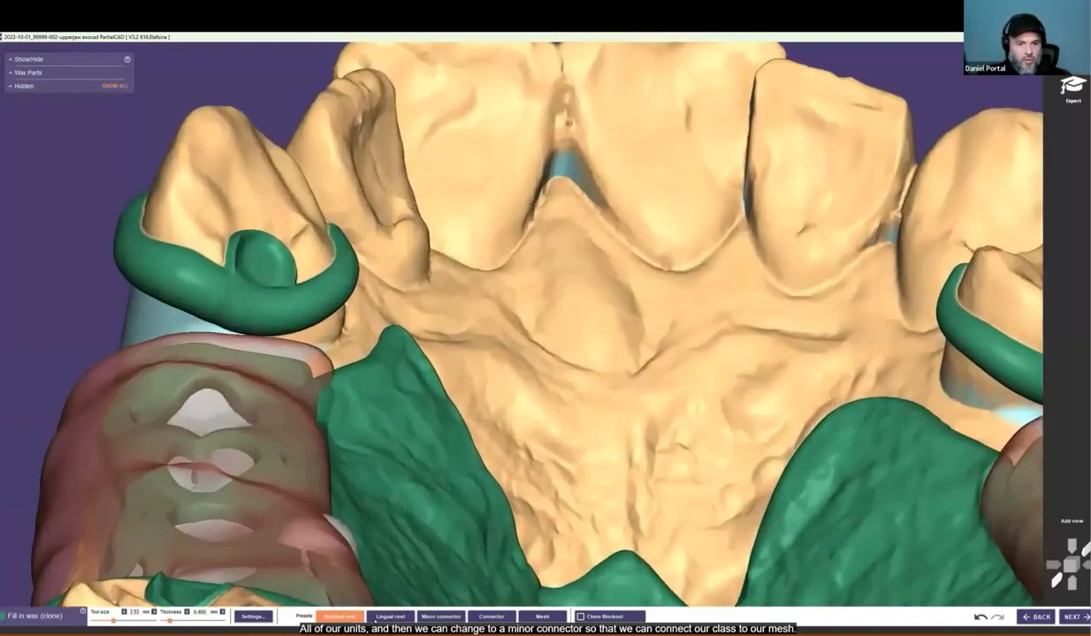
click(441, 617)
scroll(256, 350, up, 3)
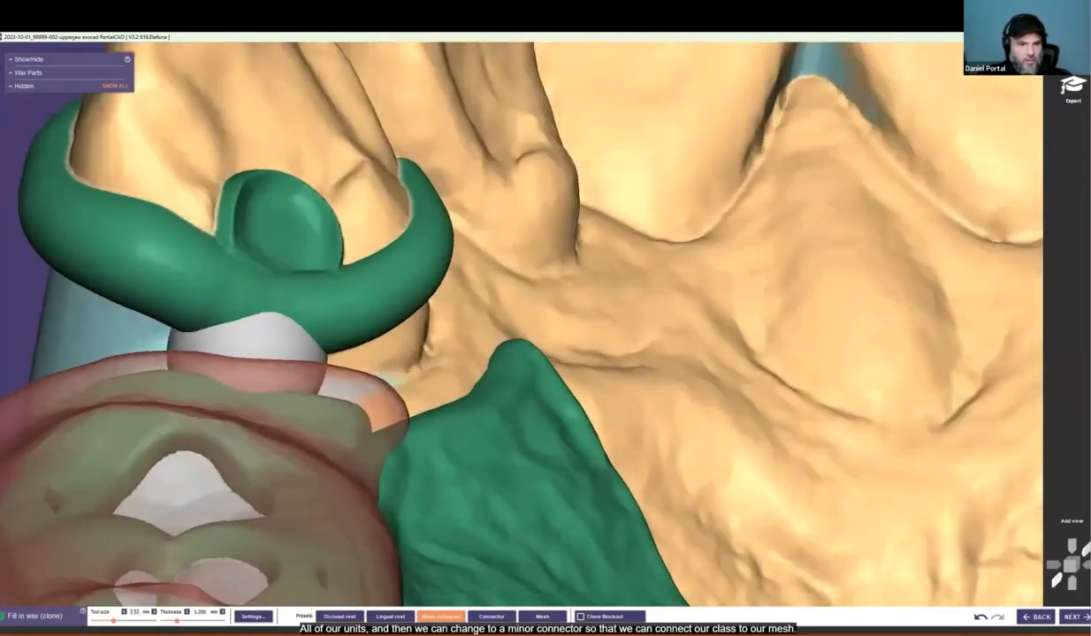
scroll(250, 375, down, 4)
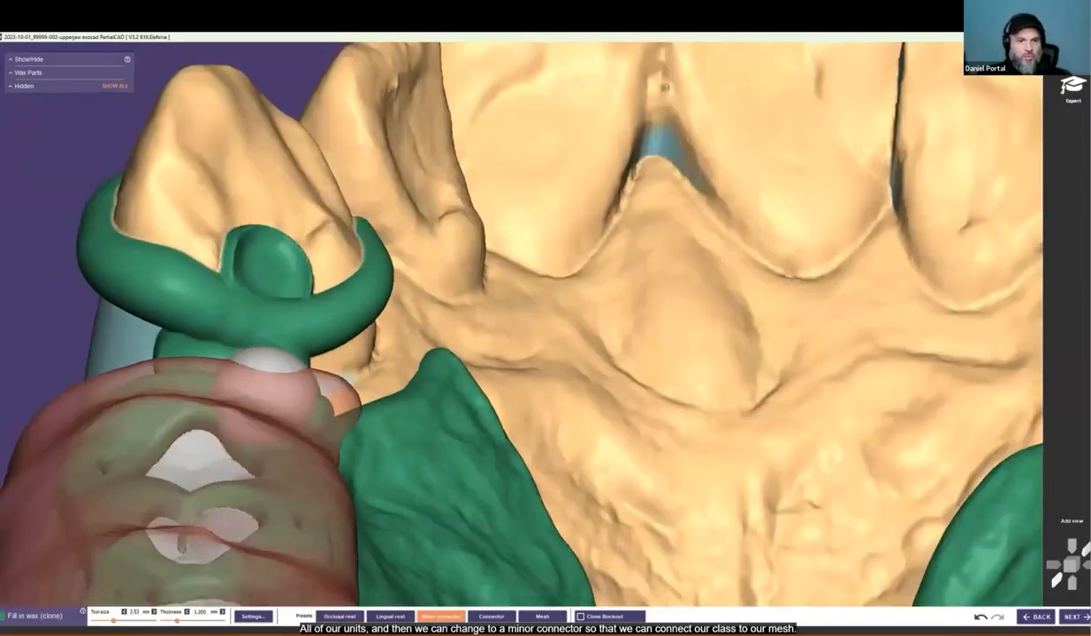
Step: Connect the molar clasp behind the narrower mesh to the mesh with 1.2 mm minor connector wax
middle_drag(273, 371, 519, 413)
right_drag(519, 414, 495, 513)
middle_click(460, 479)
middle_click(462, 478)
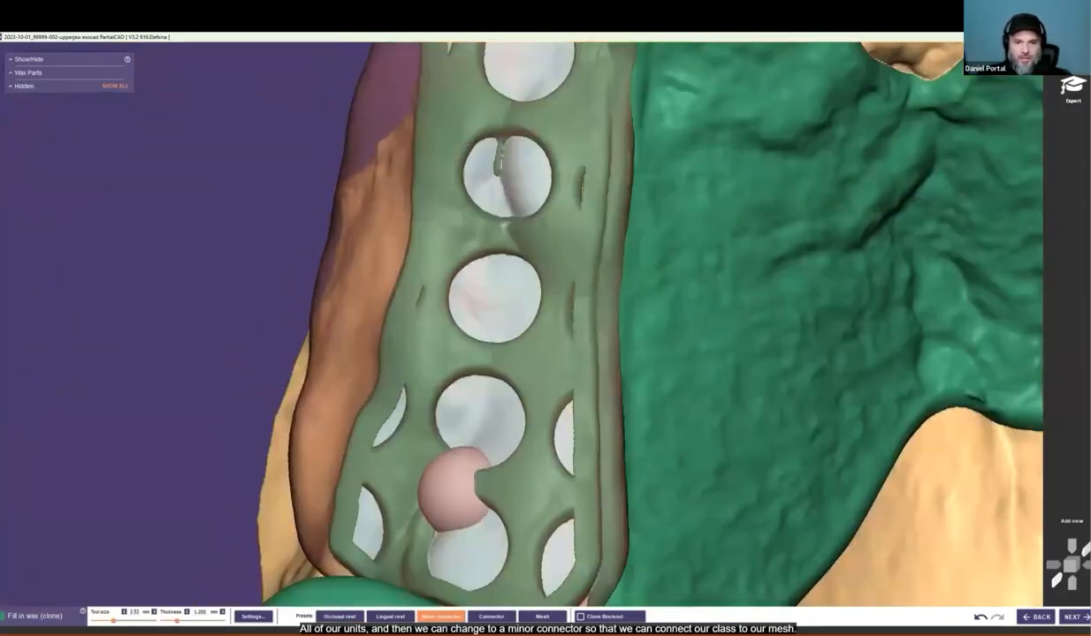
middle_click(459, 490)
mouse_move(513, 419)
right_down()
mouse_move(508, 522)
mouse_move(489, 439)
right_up()
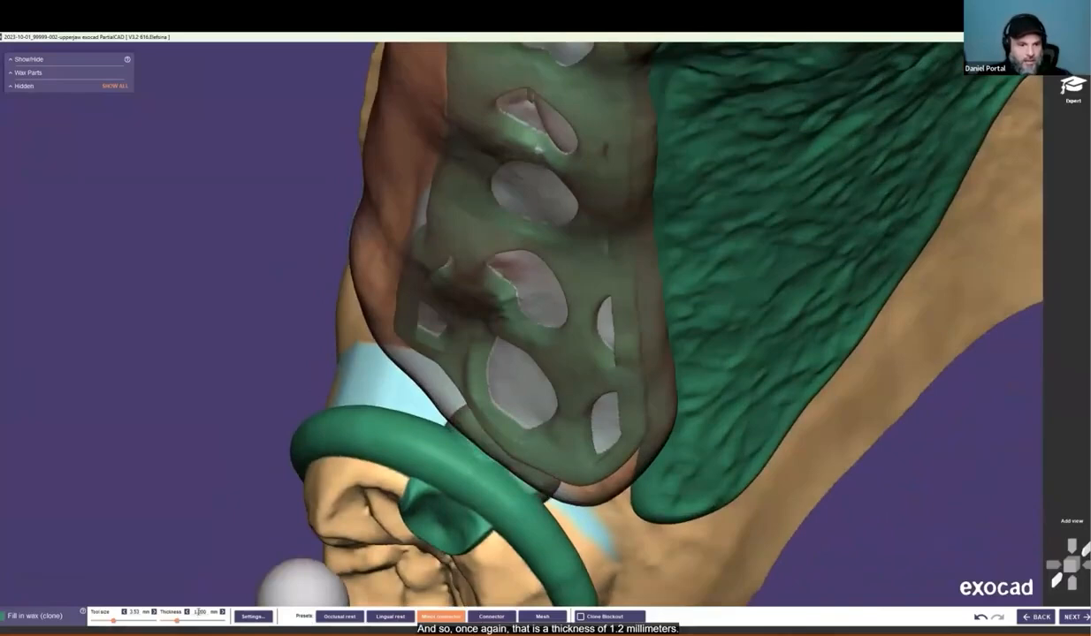
Step: Fill 1.2 mm minor connector wax between the premolar clasp and the front edge of the wider mesh
scroll(580, 353, down, 4)
middle_click(870, 262)
mouse_move(706, 282)
right_down()
mouse_move(415, 124)
mouse_move(403, 265)
right_up()
scroll(402, 300, up, 3)
right_drag(475, 457, 477, 540)
mouse_move(451, 376)
mouse_down()
mouse_move(411, 369)
mouse_move(460, 351)
mouse_move(408, 358)
mouse_move(449, 356)
mouse_move(428, 361)
mouse_up()
scroll(429, 361, down, 2)
right_drag(429, 360, 522, 387)
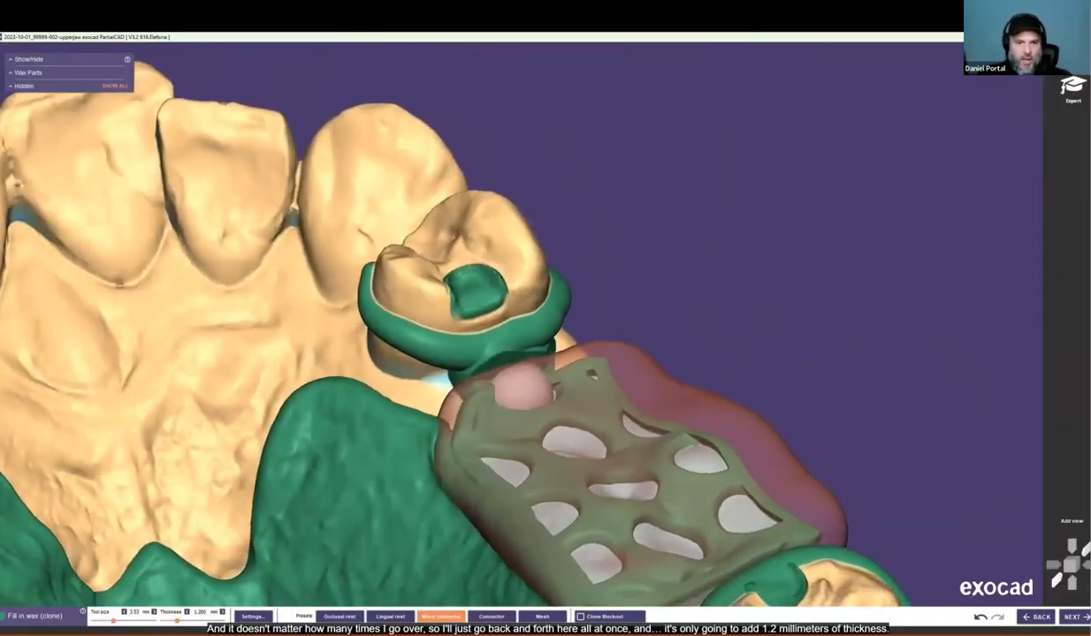
Step: Fill 1.2 mm minor connector wax between the rear edge of the wider mesh and the molar clasp
scroll(583, 482, down, 3)
middle_click(605, 506)
right_drag(536, 485, 592, 442)
scroll(592, 433, up, 4)
mouse_move(626, 413)
mouse_down()
mouse_move(647, 382)
mouse_move(612, 417)
mouse_move(638, 399)
mouse_up()
scroll(623, 428, down, 3)
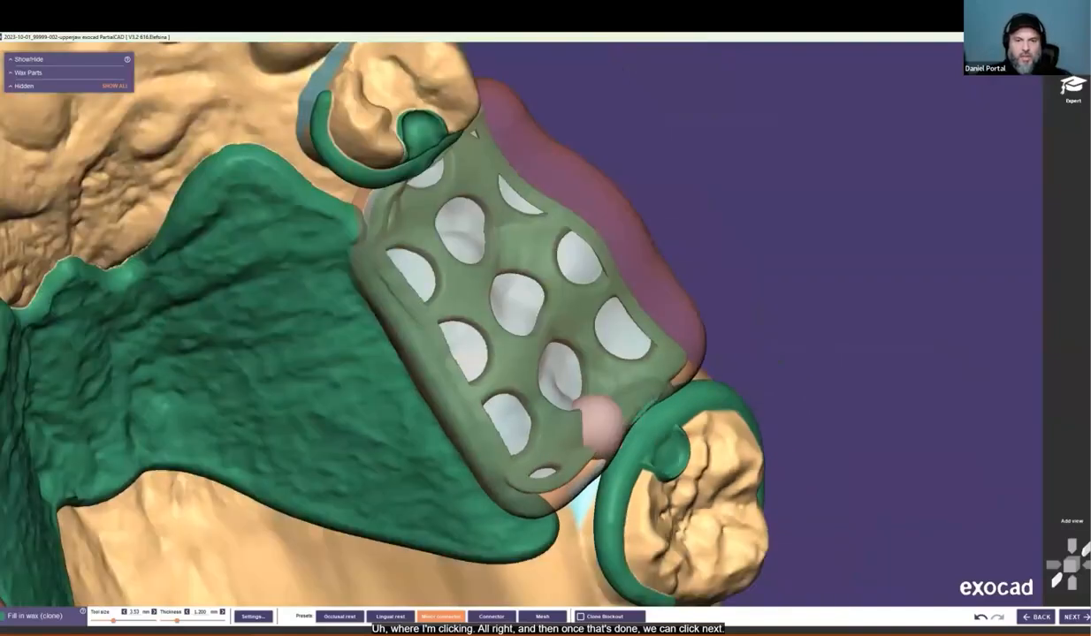
Step: Finish filling the wax, skip the finish line curves and continue to wax editing
scroll(594, 414, down, 6)
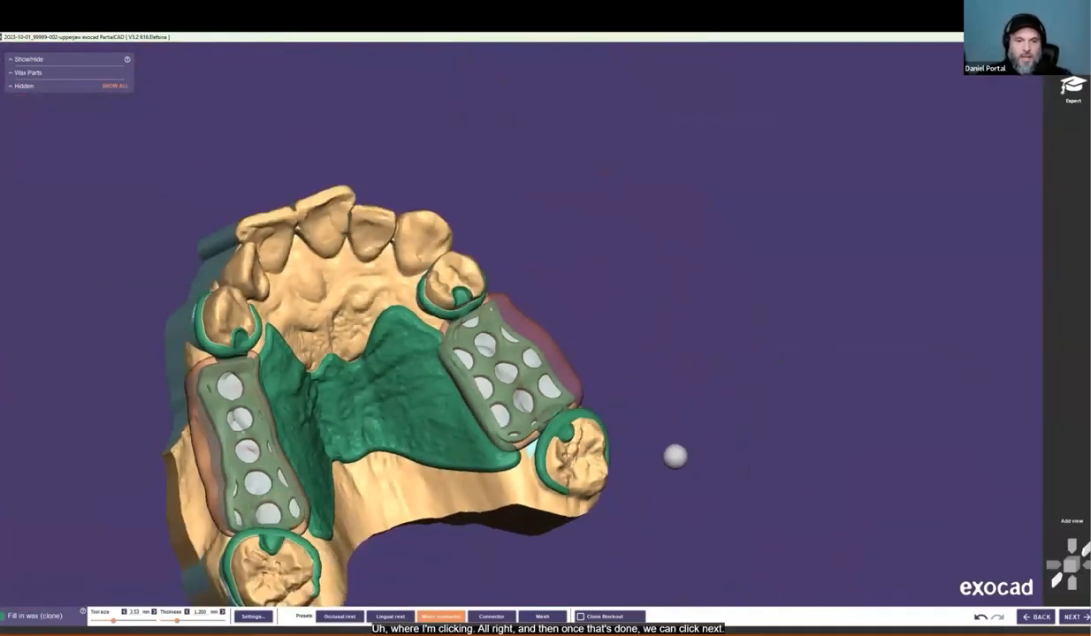
click(1084, 622)
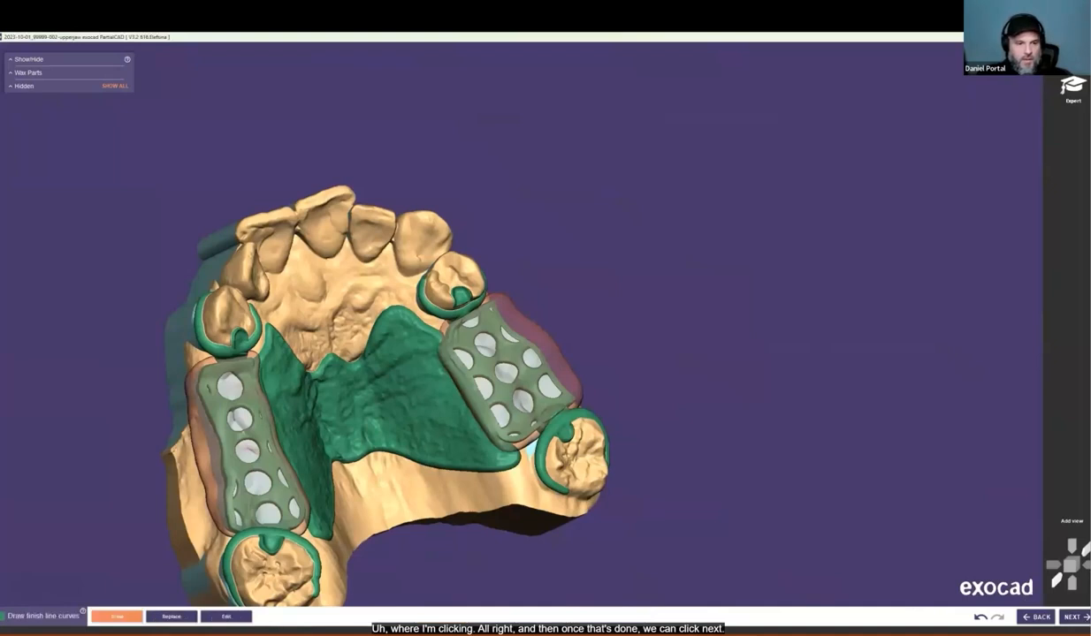
middle_click(326, 447)
right_drag(746, 314, 561, 395)
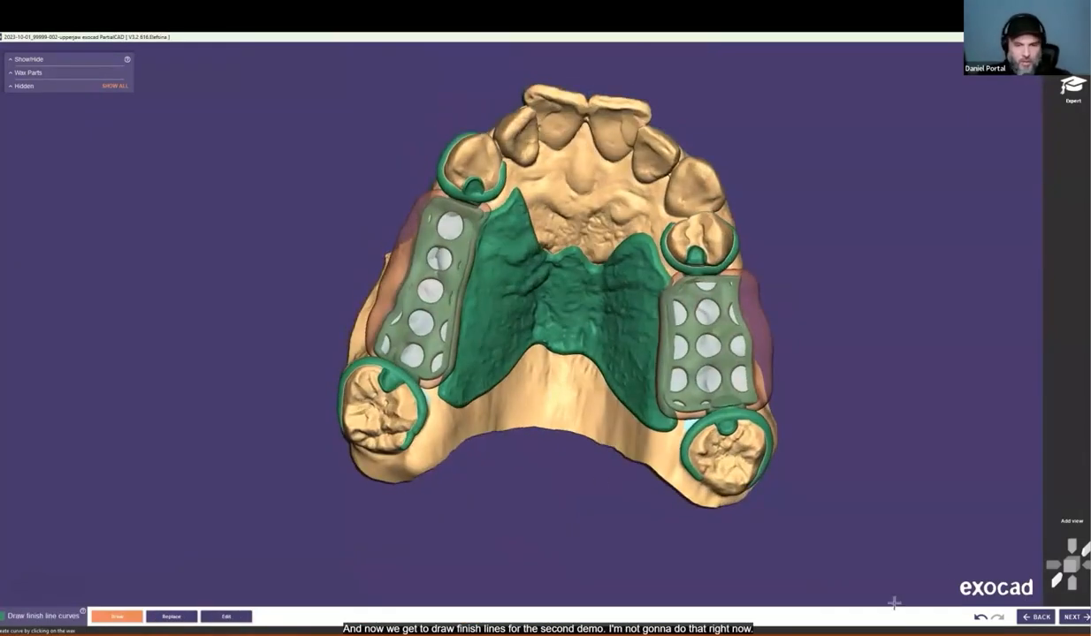
click(1072, 615)
key(Return)
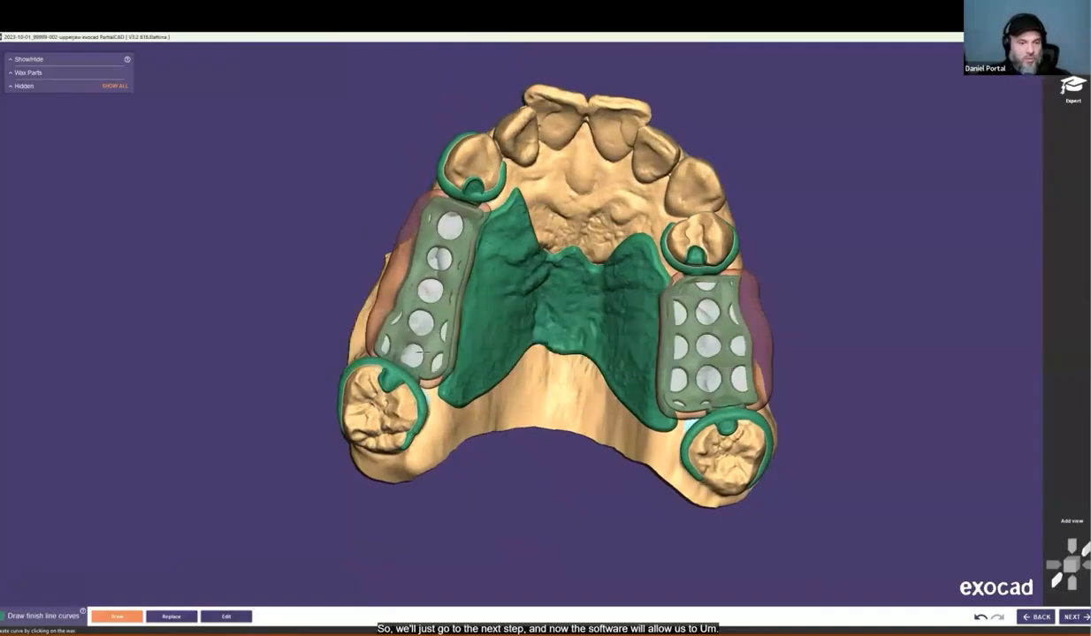
click(1076, 617)
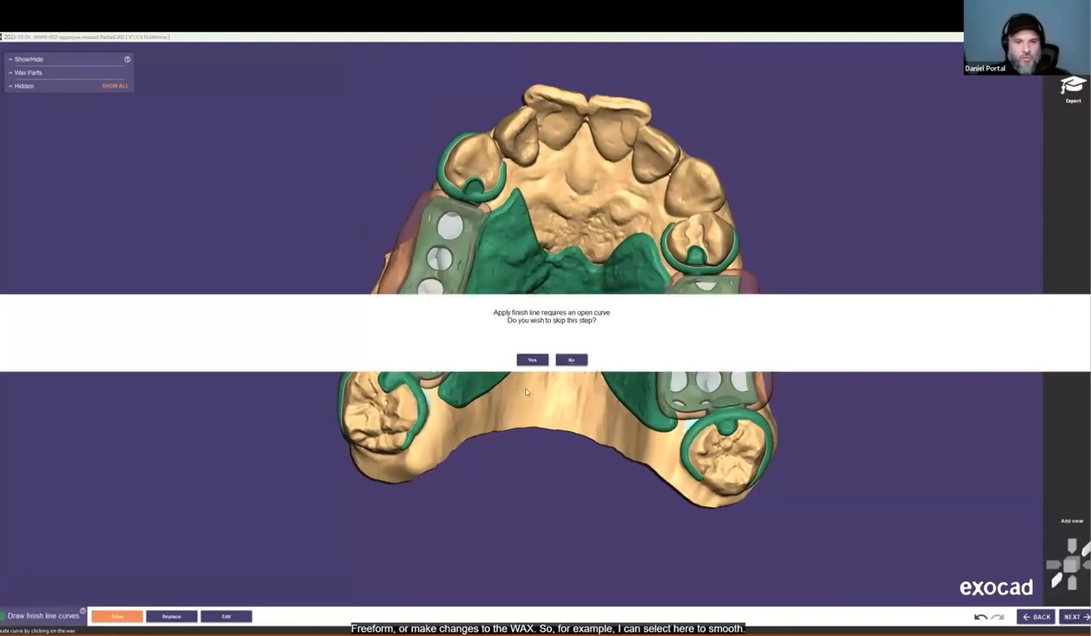
click(531, 360)
Step: Smooth the transition between the major connector and the narrower mesh with the 3 mm Smooth tool
scroll(531, 363, up, 5)
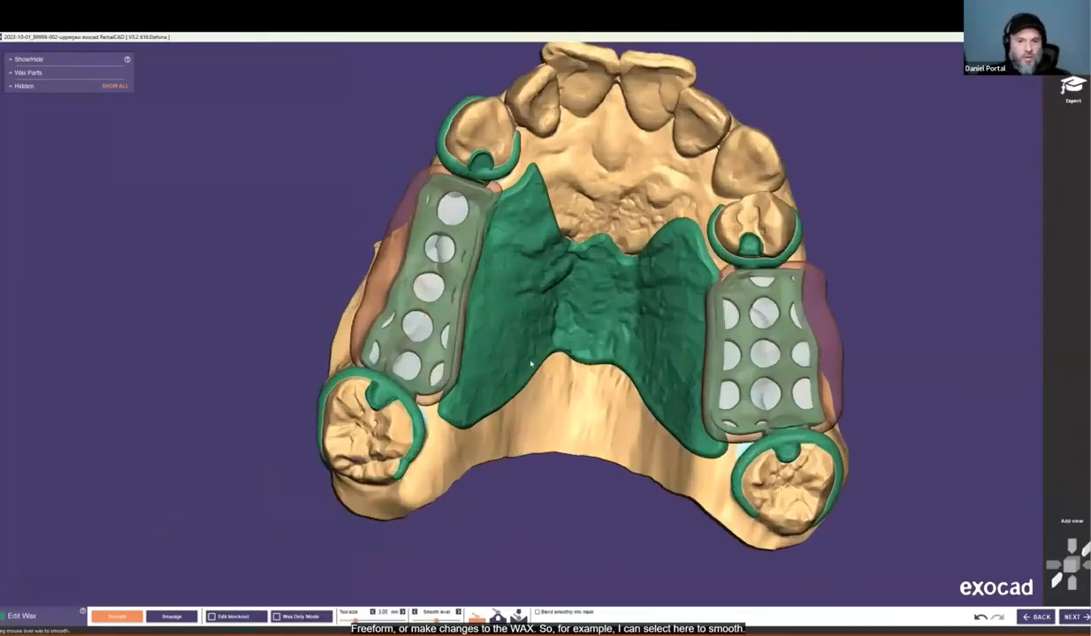
middle_drag(531, 363, 569, 390)
right_drag(472, 231, 534, 340)
scroll(536, 353, up, 2)
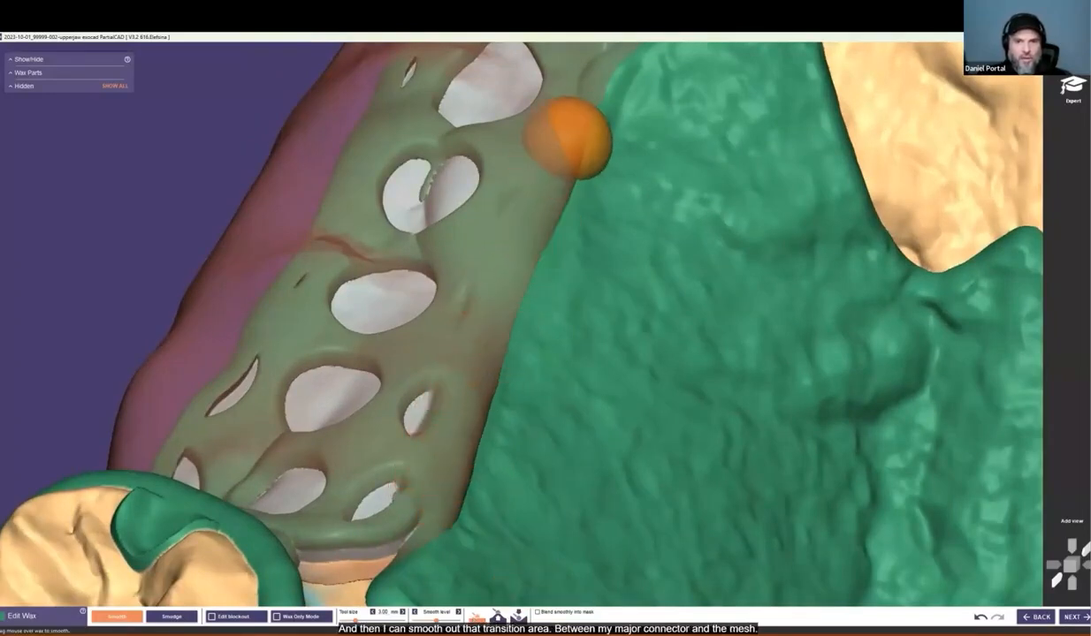
middle_drag(572, 133, 540, 274)
scroll(540, 245, down, 3)
Step: Smooth the transition between the major connector and the wider mesh
middle_drag(862, 435, 545, 319)
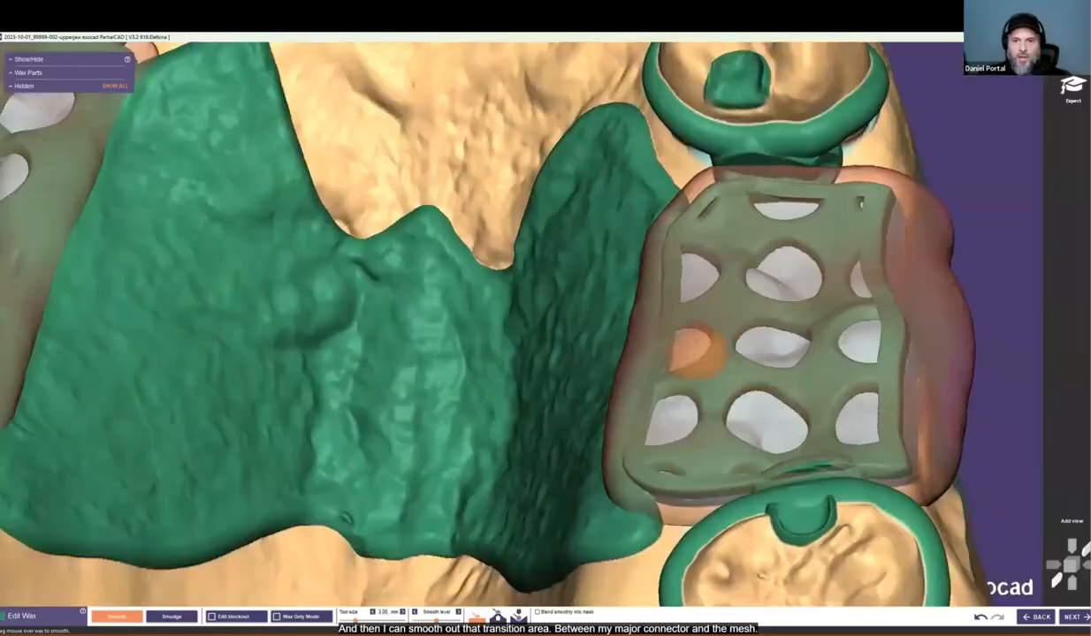
right_drag(694, 349, 760, 352)
scroll(707, 398, up, 3)
mouse_move(800, 517)
mouse_down()
mouse_move(891, 510)
mouse_move(765, 219)
mouse_move(731, 174)
mouse_up()
scroll(733, 291, down, 4)
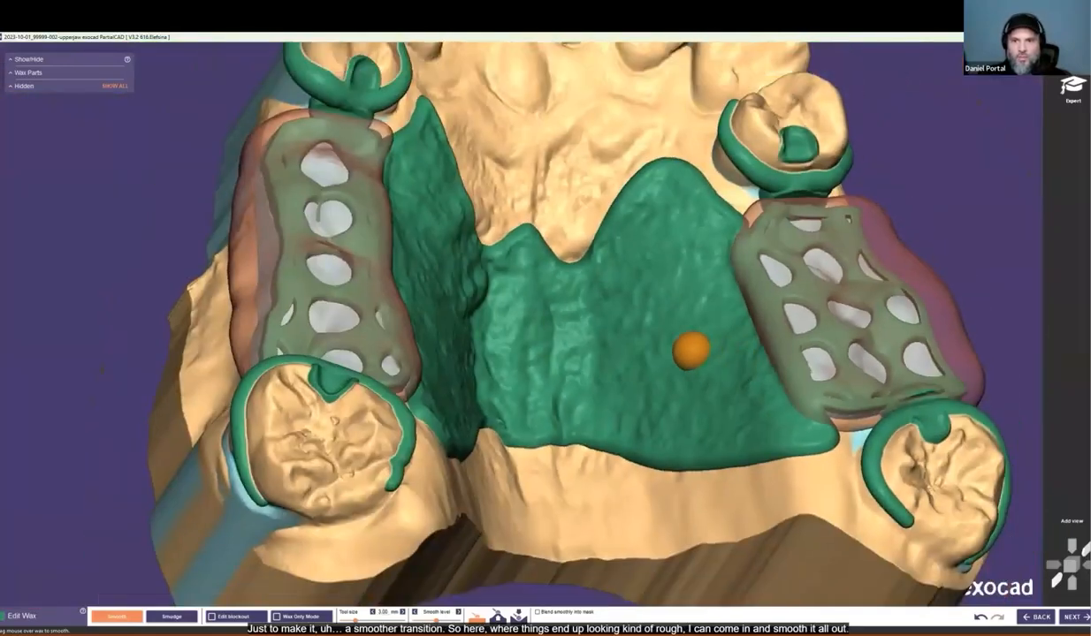
Step: Smooth the minor connector wax joining the premolar clasp to the front edge of the wider mesh
scroll(799, 199, up, 5)
middle_click(800, 189)
right_drag(610, 349, 587, 332)
mouse_move(636, 328)
mouse_down()
mouse_move(564, 276)
mouse_move(626, 315)
mouse_move(448, 306)
mouse_move(570, 332)
mouse_move(658, 316)
mouse_move(487, 287)
mouse_up()
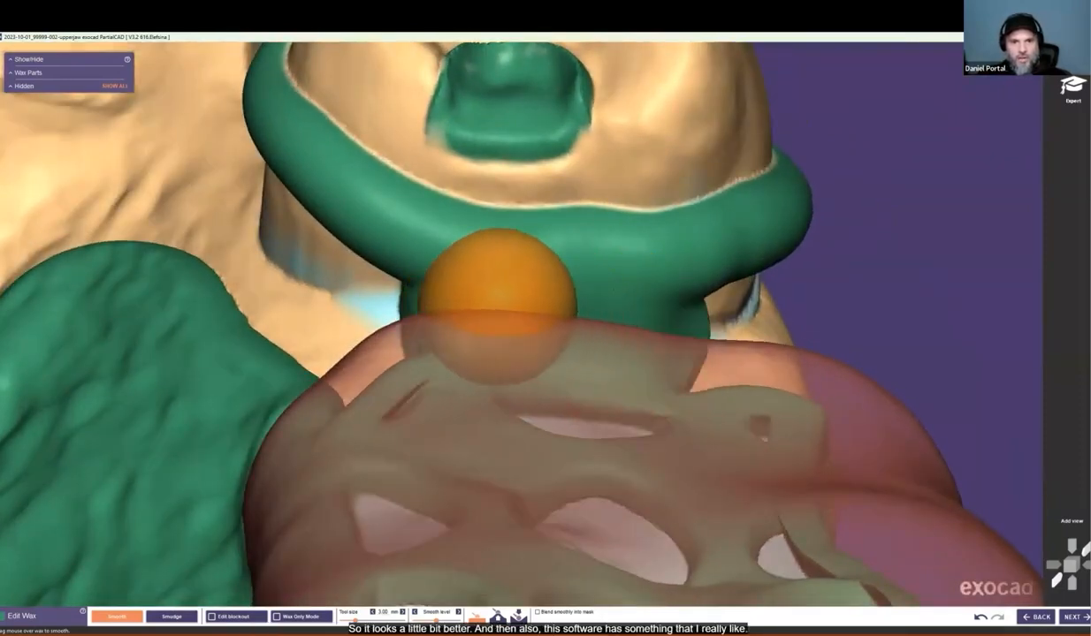
Step: Smooth the minor connector wax between the rear edge of the wider mesh and the molar clasp
scroll(487, 287, down, 3)
middle_click(545, 429)
right_drag(560, 465, 633, 406)
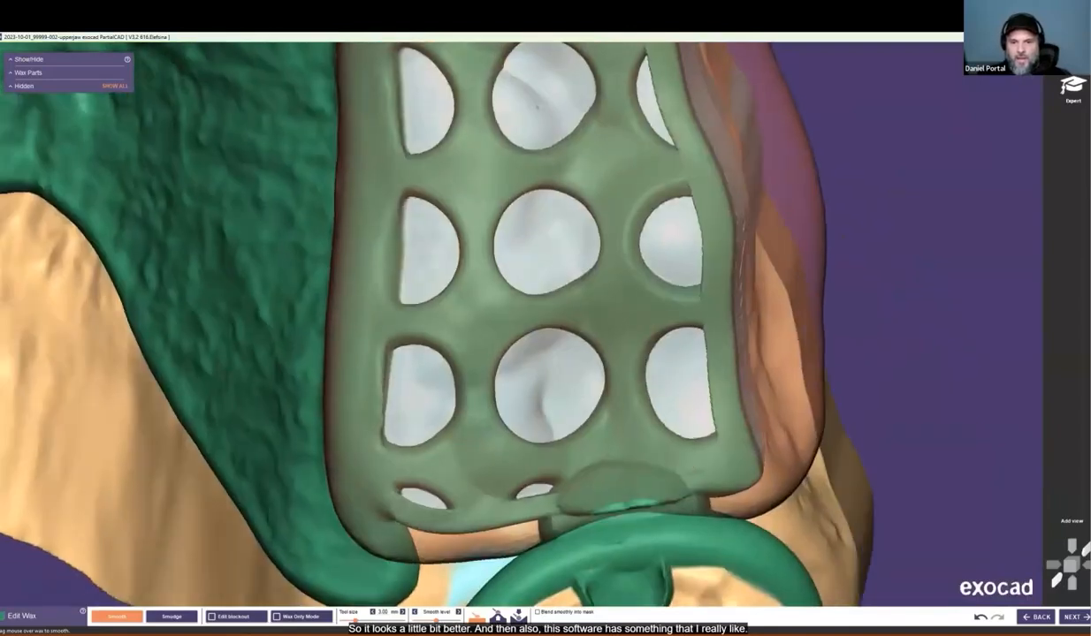
mouse_move(661, 498)
mouse_down()
mouse_move(592, 511)
mouse_move(584, 494)
mouse_move(587, 513)
mouse_move(614, 510)
mouse_up()
Step: Enable Wax Only Mode to hide the model and turn the framework over to its underside
scroll(607, 507, down, 5)
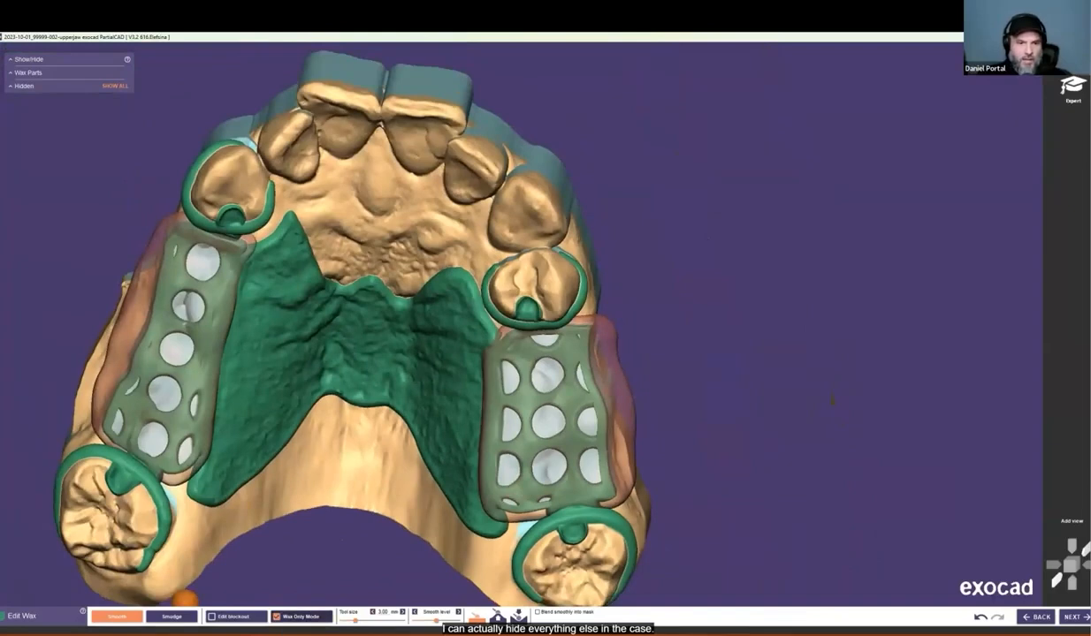
click(296, 616)
mouse_move(257, 371)
right_down()
mouse_move(495, 370)
mouse_move(672, 354)
mouse_move(777, 302)
right_up()
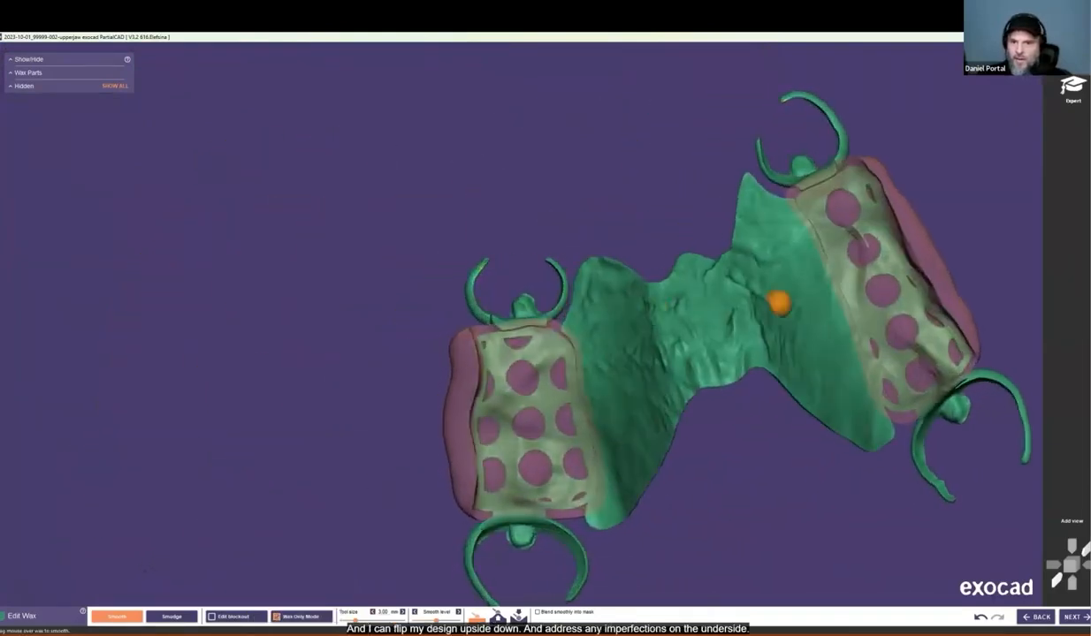
Step: Reduce the smoothing tool to 2 mm and smooth the underside of the narrower mesh along its outer edge
scroll(922, 216, up, 6)
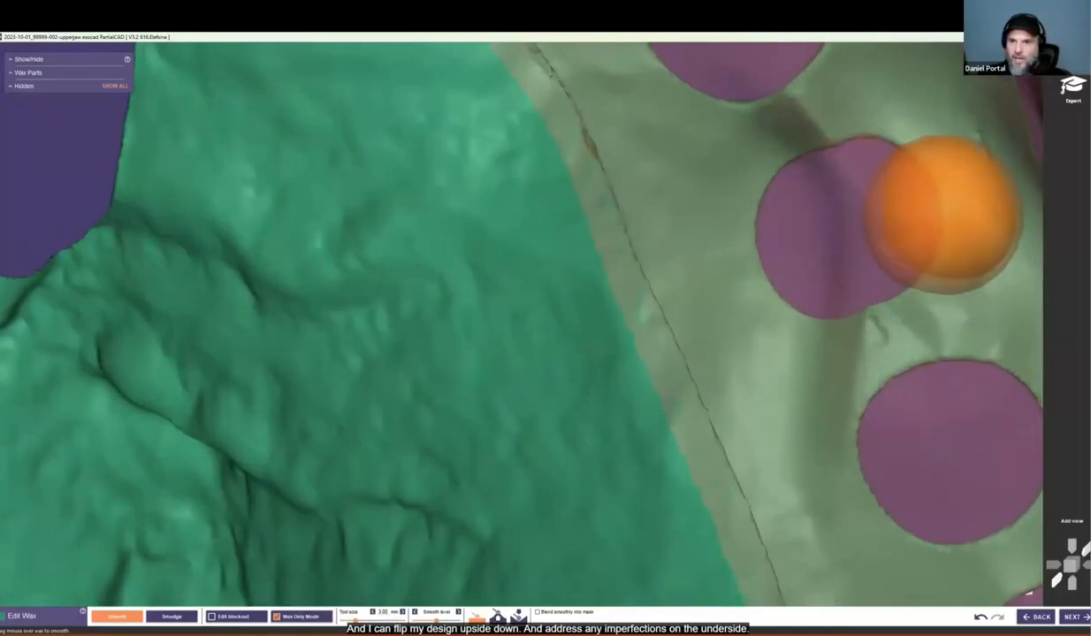
middle_click(939, 215)
mouse_move(719, 440)
right_down()
mouse_move(752, 433)
mouse_move(772, 337)
right_up()
ctrl+scroll(577, 253, down, 4)
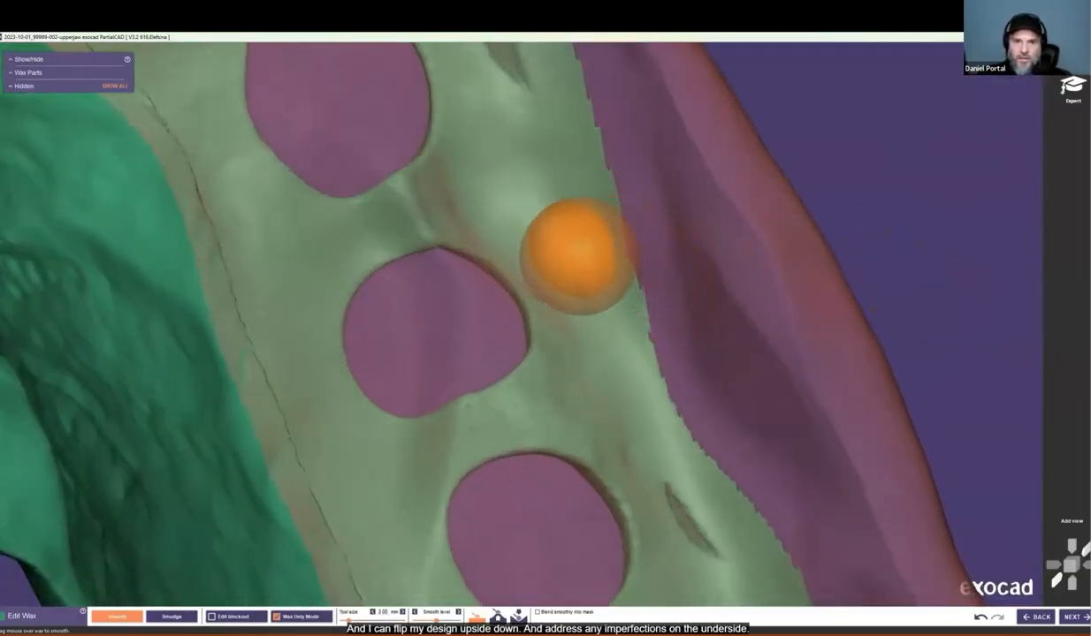
mouse_move(574, 232)
mouse_down()
mouse_move(611, 349)
mouse_move(709, 577)
mouse_up()
scroll(670, 500, down, 4)
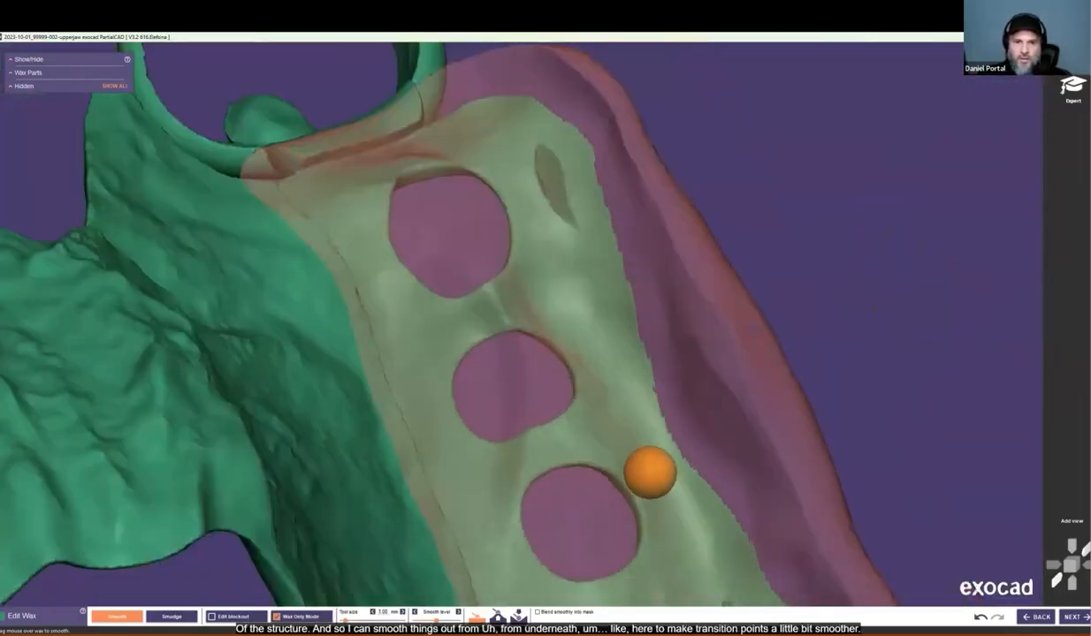
Step: Smooth the underside of the joint between the wider mesh and its premolar clasp with the tool at 1.5 mm
middle_click(648, 473)
middle_click(585, 490)
right_drag(528, 479, 416, 433)
scroll(273, 380, down, 3)
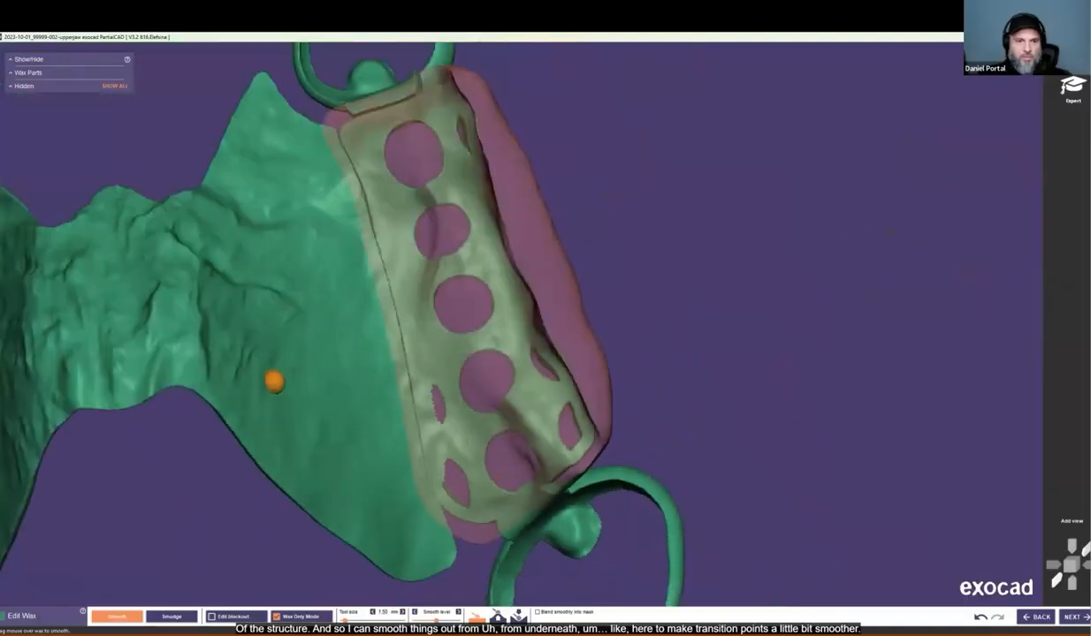
middle_click(142, 327)
middle_click(265, 345)
mouse_move(307, 366)
right_down()
mouse_move(380, 353)
mouse_move(415, 274)
mouse_move(469, 380)
mouse_move(442, 398)
mouse_move(495, 336)
right_up()
scroll(544, 281, up, 6)
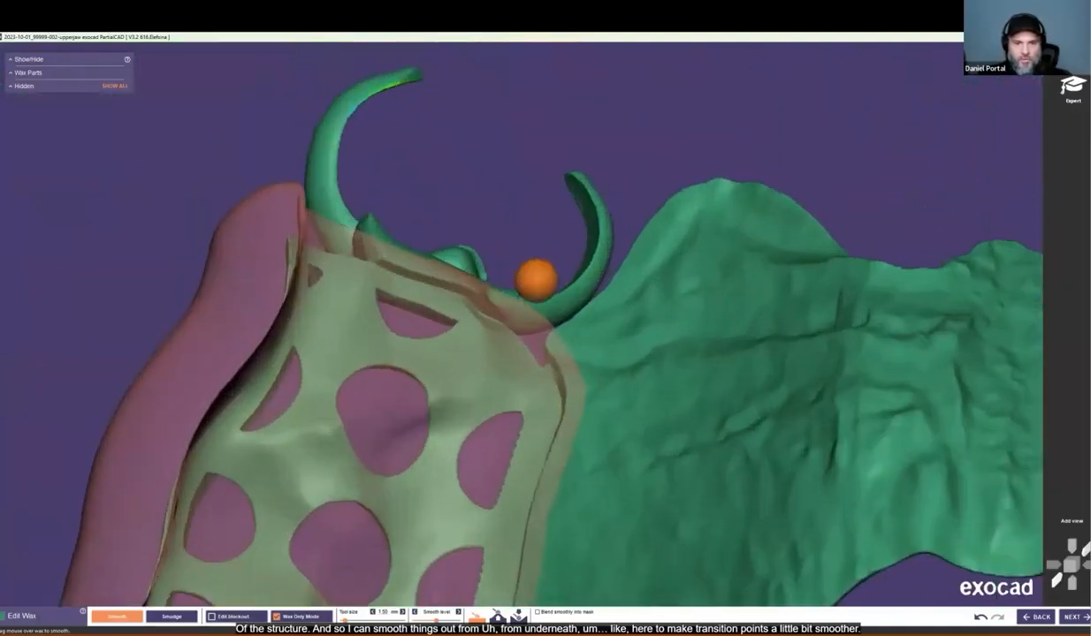
mouse_move(467, 265)
mouse_down()
mouse_move(304, 212)
mouse_move(303, 194)
mouse_move(570, 303)
mouse_up()
scroll(502, 300, down, 3)
scroll(502, 300, down, 1)
scroll(337, 273, down, 7)
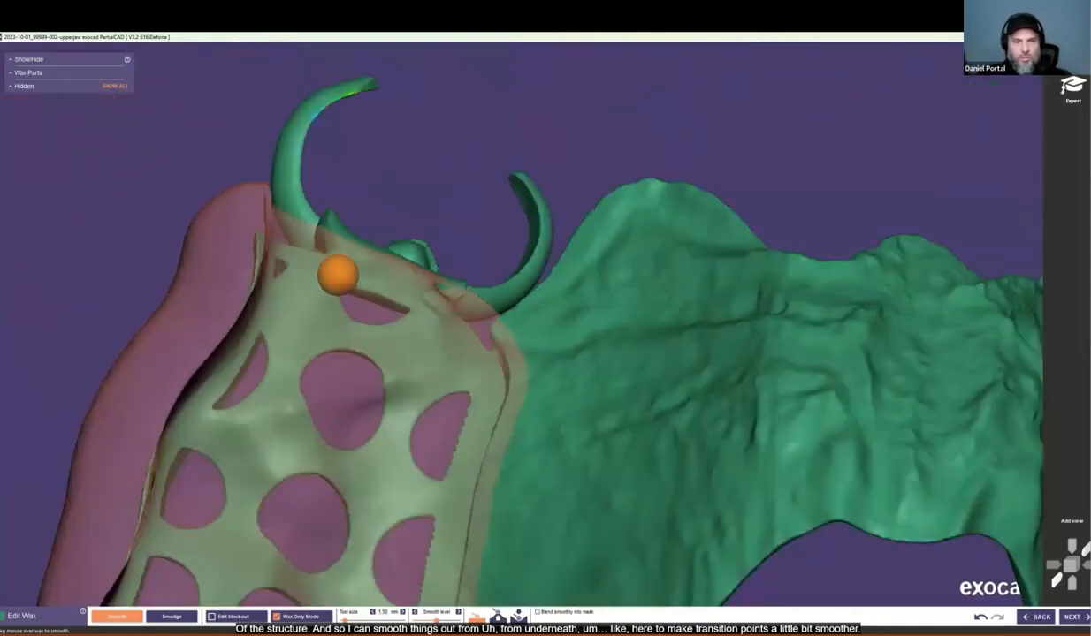
Step: Smooth the underside of the joint between the narrower mesh and the clasp in front of it
middle_click(331, 527)
right_drag(343, 527, 334, 515)
scroll(334, 514, down, 4)
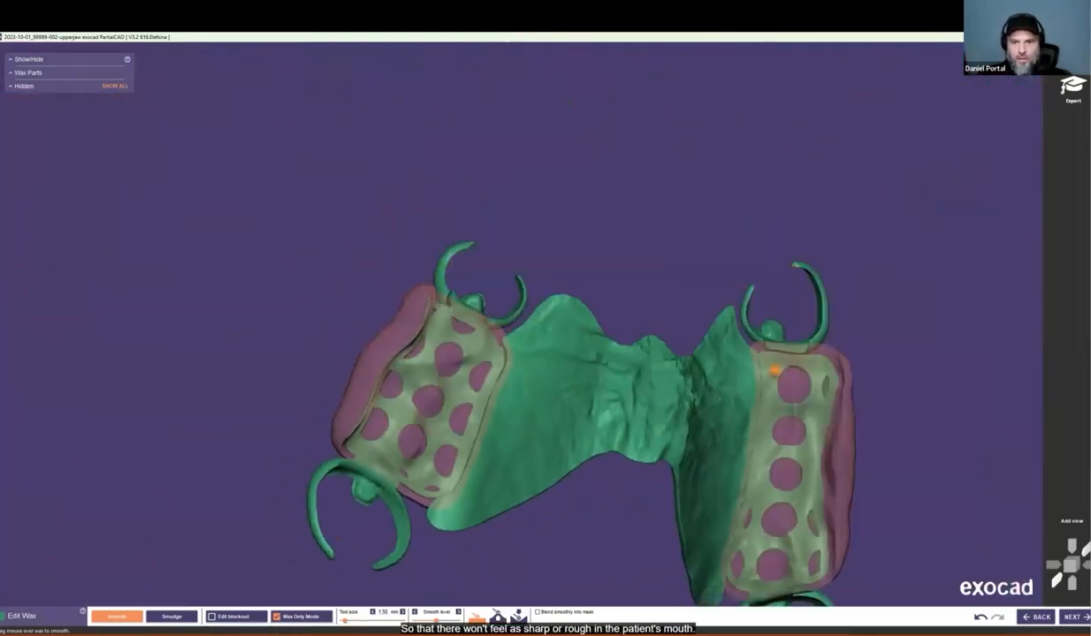
middle_click(771, 365)
right_drag(771, 366, 672, 309)
scroll(528, 307, up, 6)
scroll(561, 275, up, 2)
drag(589, 256, 416, 346)
scroll(513, 324, down, 4)
scroll(560, 320, down, 5)
middle_click(497, 460)
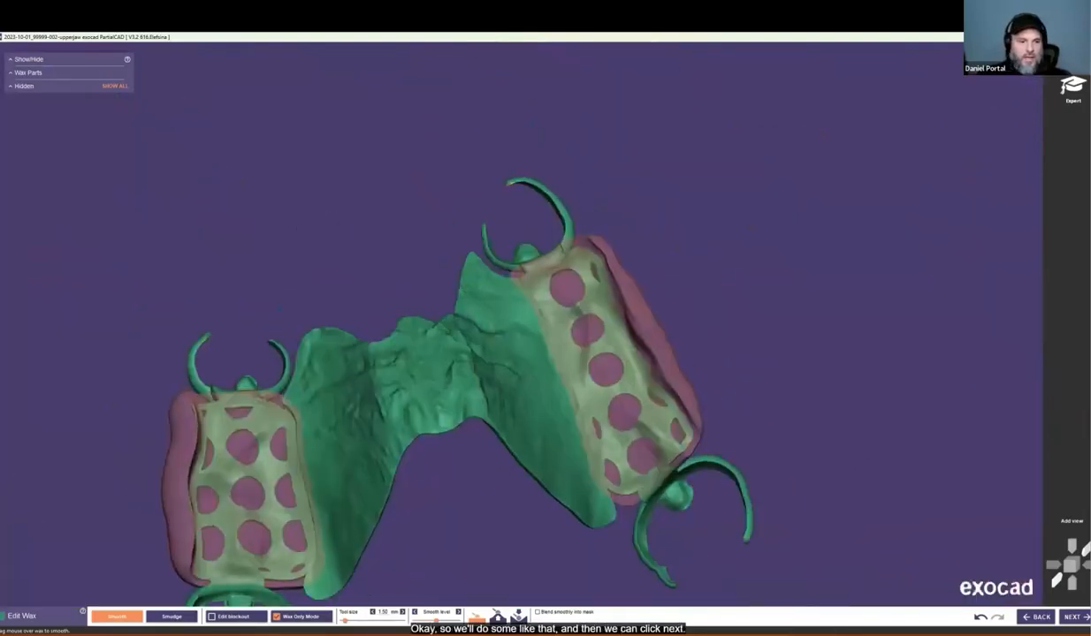
Step: Continue to Assemble Parts, show the cement gap and assembly options, and apply the assembly
click(1075, 617)
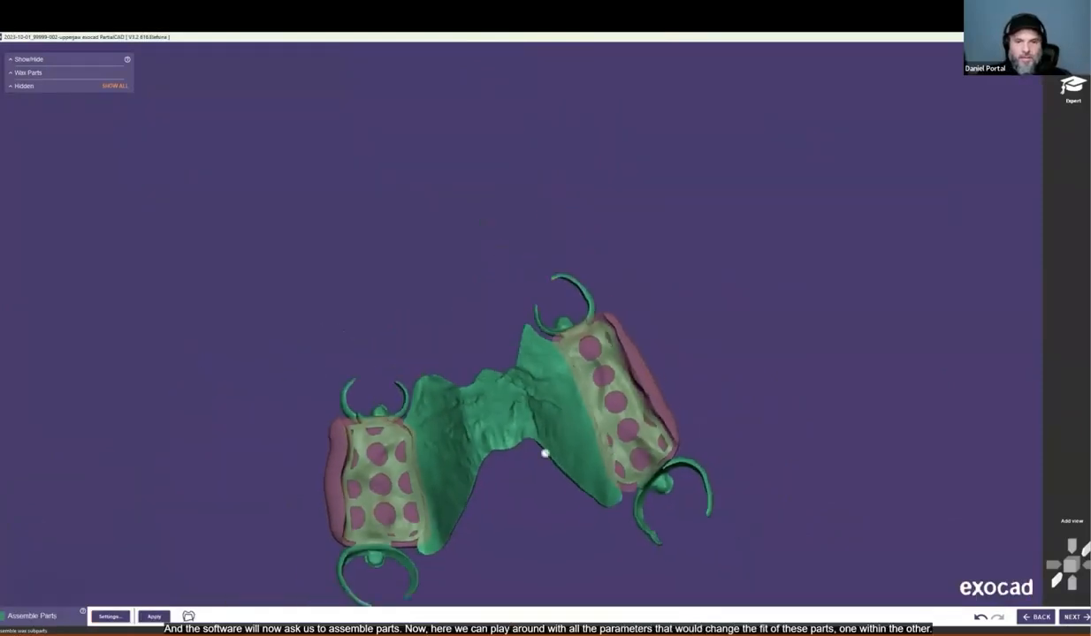
click(107, 617)
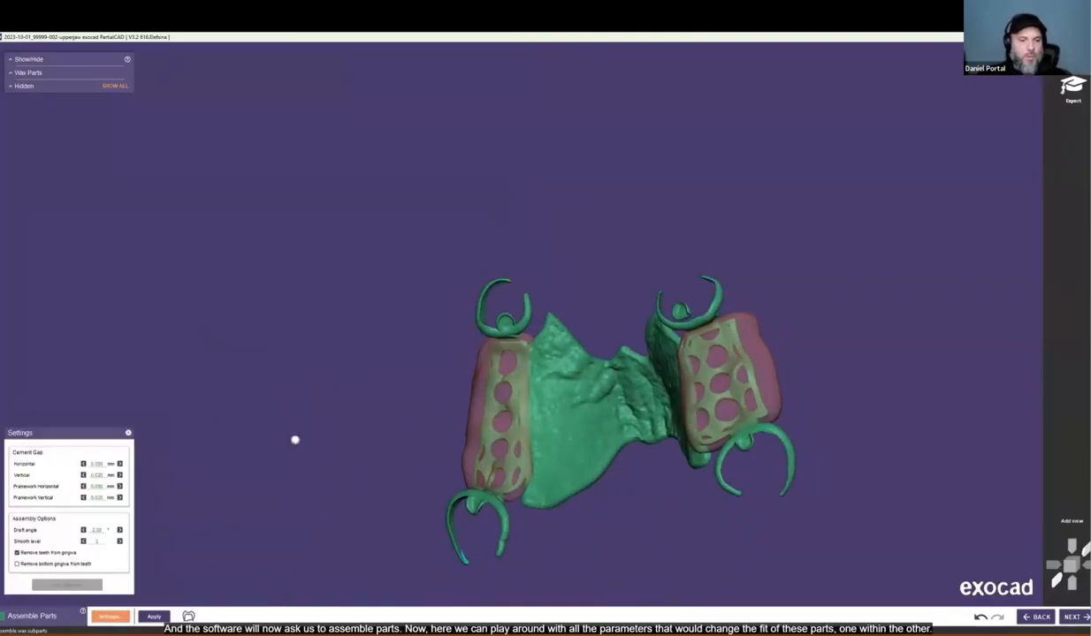
click(156, 617)
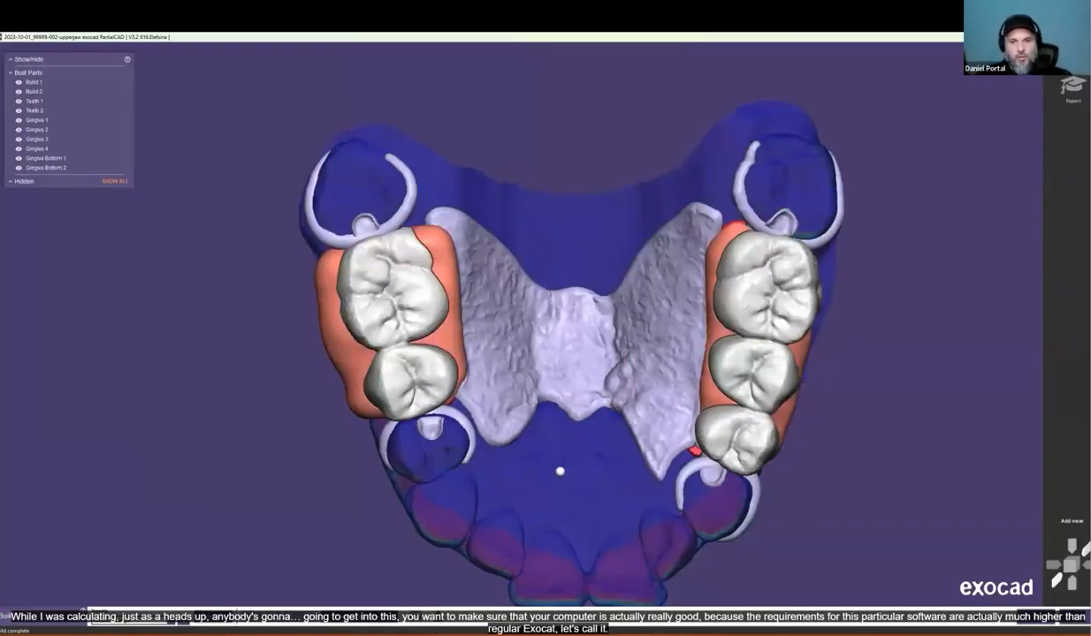
Step: Spread the built teeth, gingiva, framework and bottom gingiva parts apart in an exploded view and inspect how they stack
scroll(588, 512, down, 3)
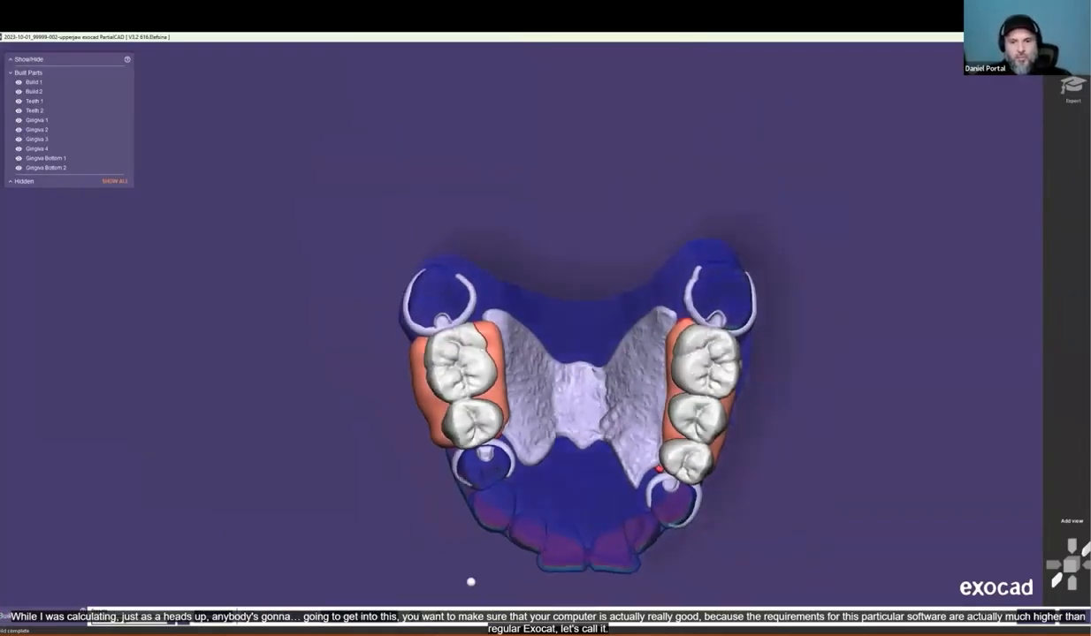
right_drag(491, 555, 582, 473)
scroll(543, 490, down, 3)
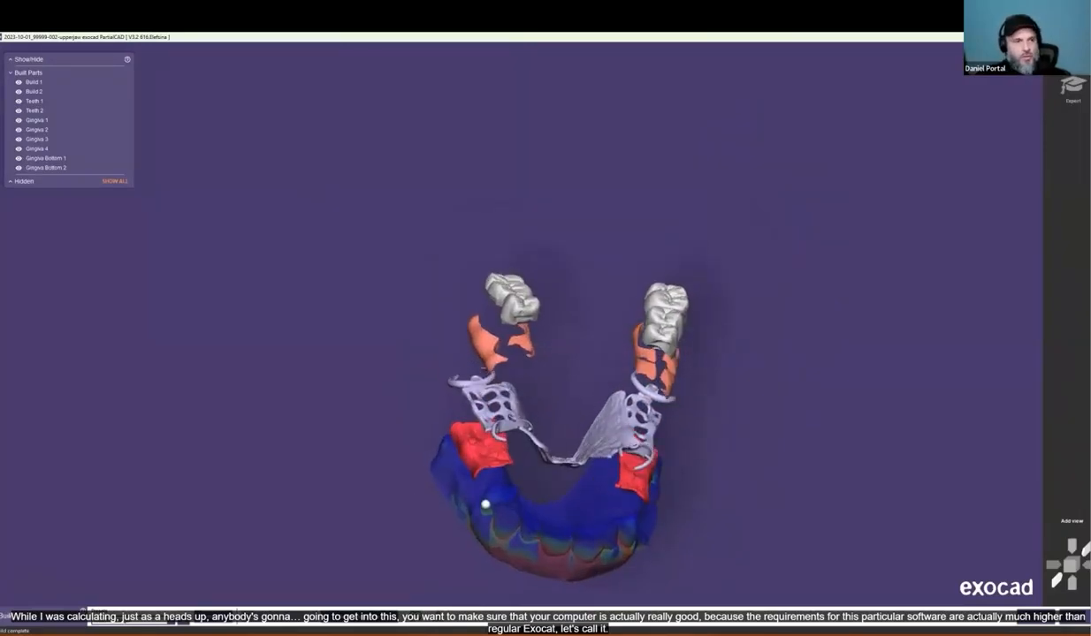
scroll(463, 539, up, 3)
right_drag(485, 487, 672, 450)
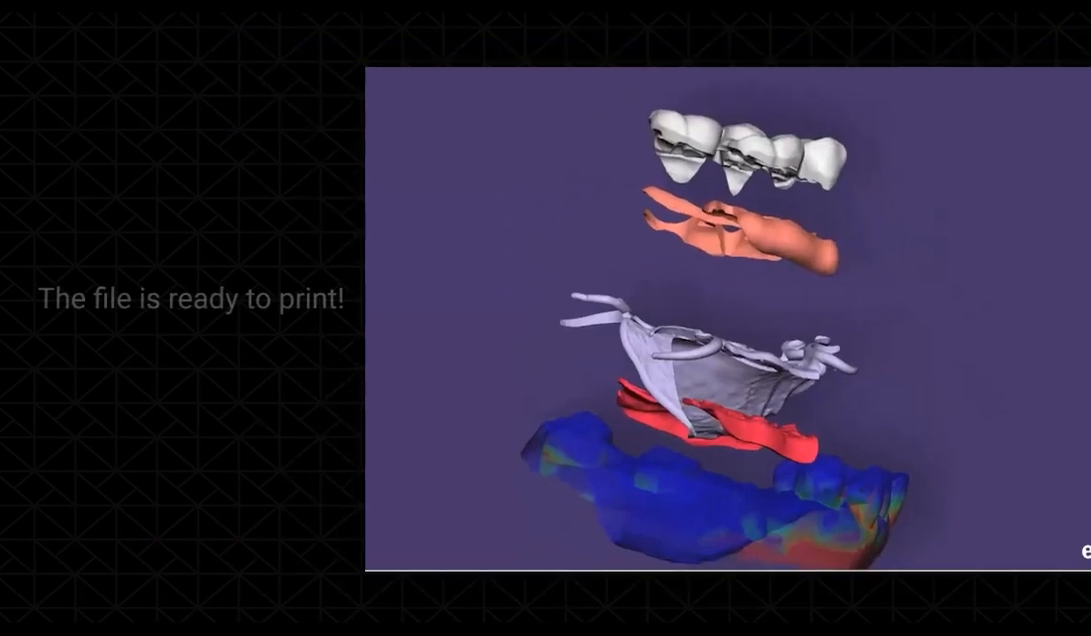